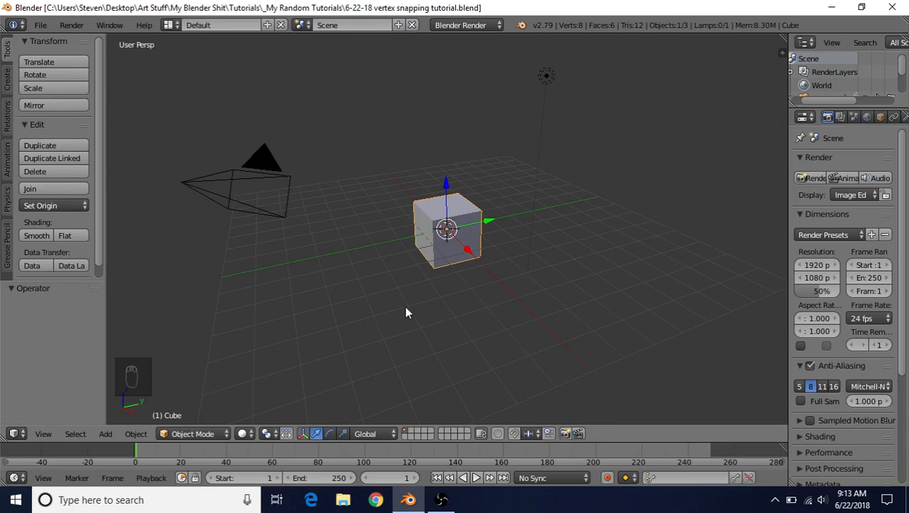
Step: Invert the selection from the cube and delete the camera and lamp
{"action": "key", "text": "ctrl+i"}
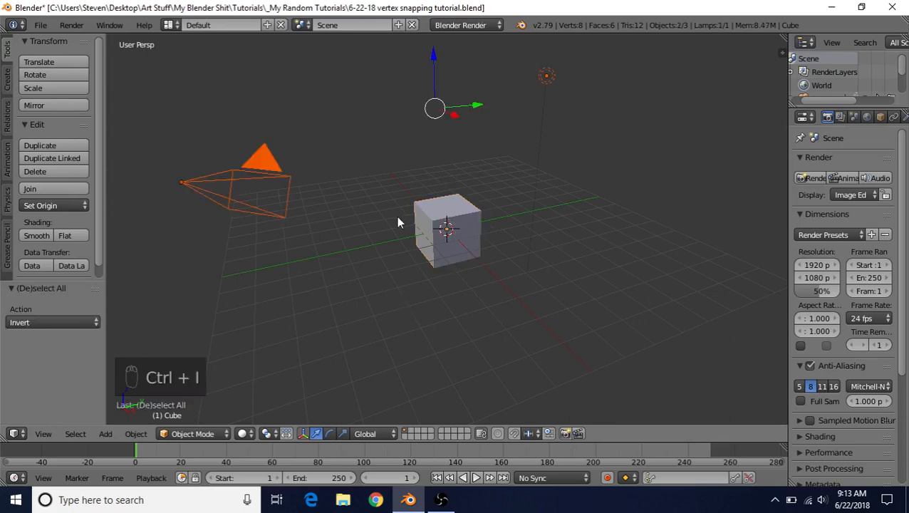
{"action": "key", "text": "Delete"}
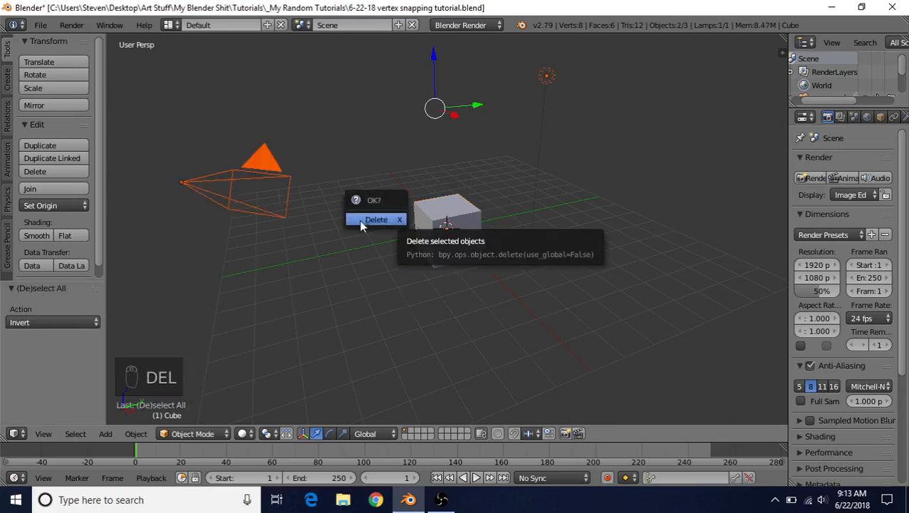
{"action": "left_click", "coordinate": [363, 223]}
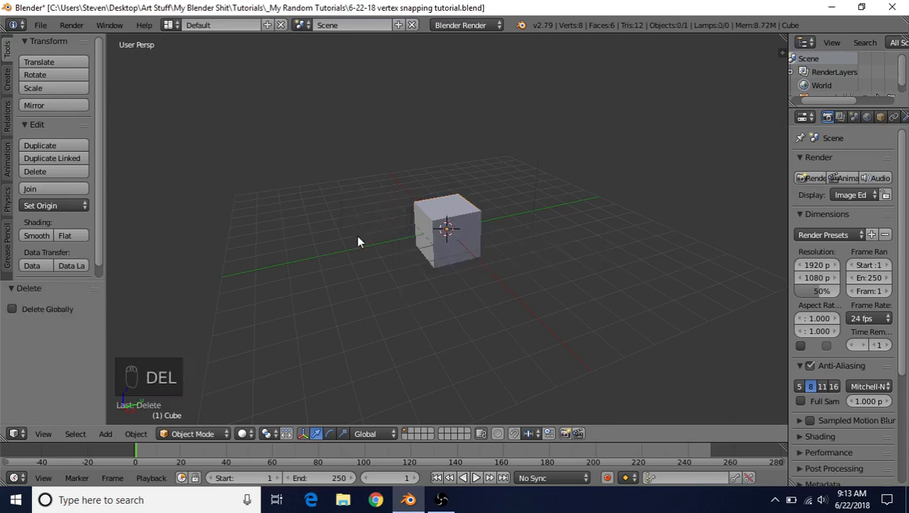
Step: Add a second cube inside the existing cube's mesh in Edit Mode and raise it about 3.79 units along Z
{"action": "right_click", "coordinate": [442, 205]}
{"action": "key", "text": "Tab"}
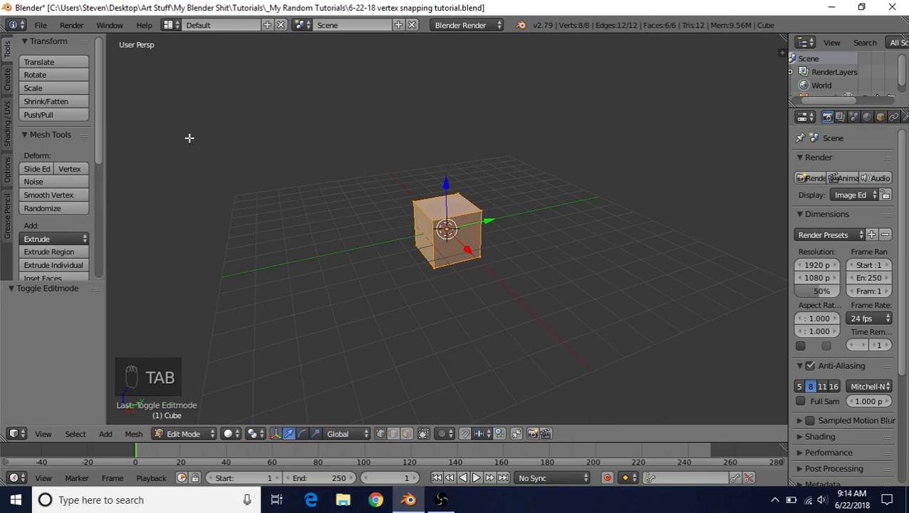
{"action": "left_click", "coordinate": [9, 80]}
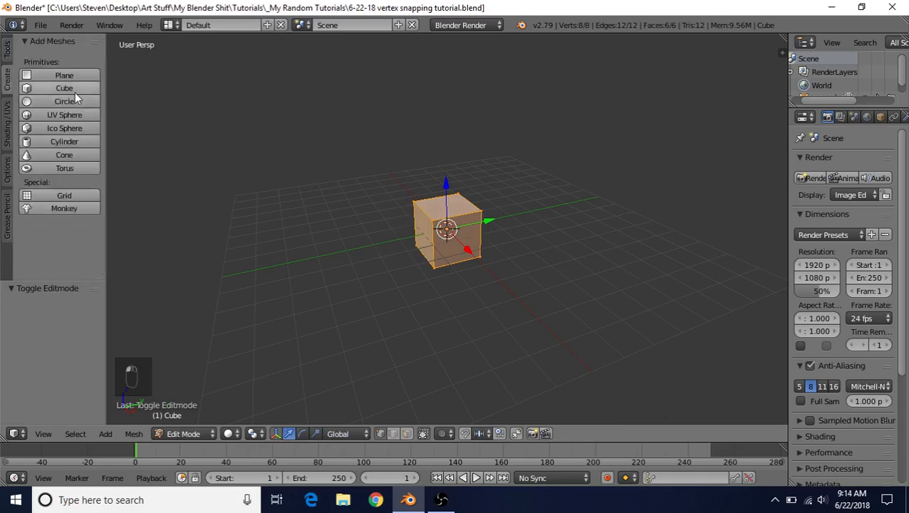
{"action": "left_click", "coordinate": [74, 90]}
{"action": "left_click_drag", "start_coordinate": [444, 184], "coordinate": [450, 88]}
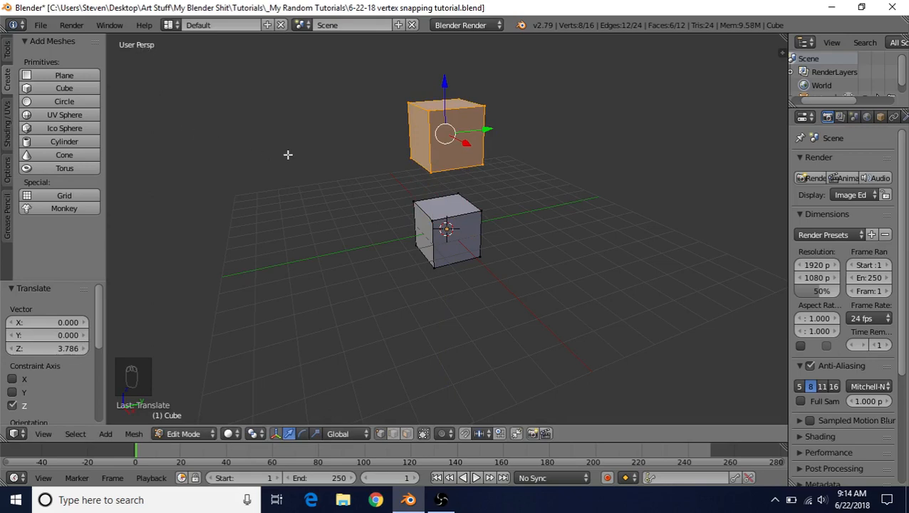
Step: Switch the viewport to orthographic projection and set the snap element to Vertex
{"action": "key", "text": "KP_5"}
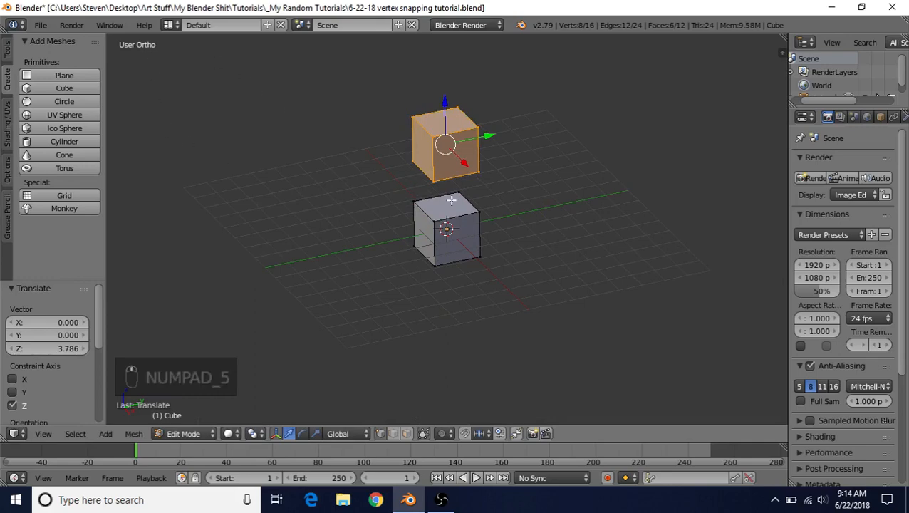
{"action": "scroll", "coordinate": [440, 192], "scroll_direction": "up", "scroll_amount": 3}
{"action": "scroll", "coordinate": [437, 197], "scroll_direction": "down", "scroll_amount": 1}
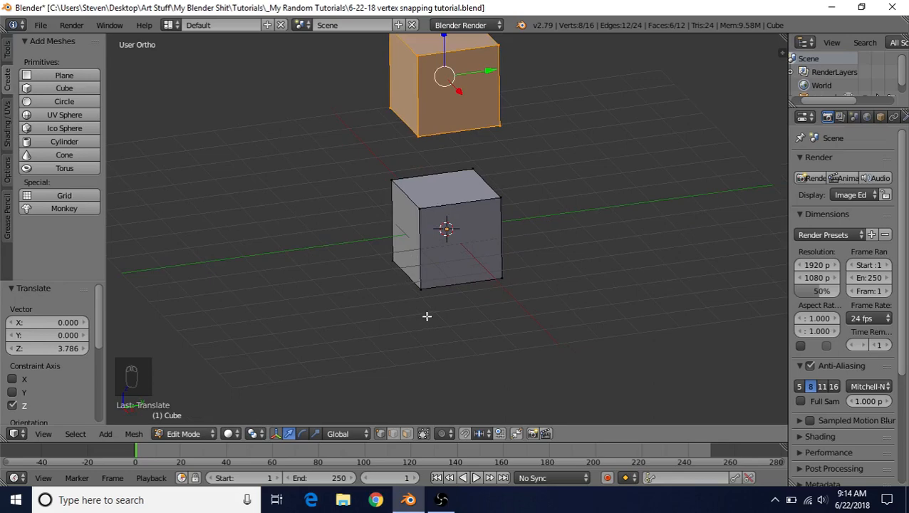
{"action": "left_click", "coordinate": [480, 434]}
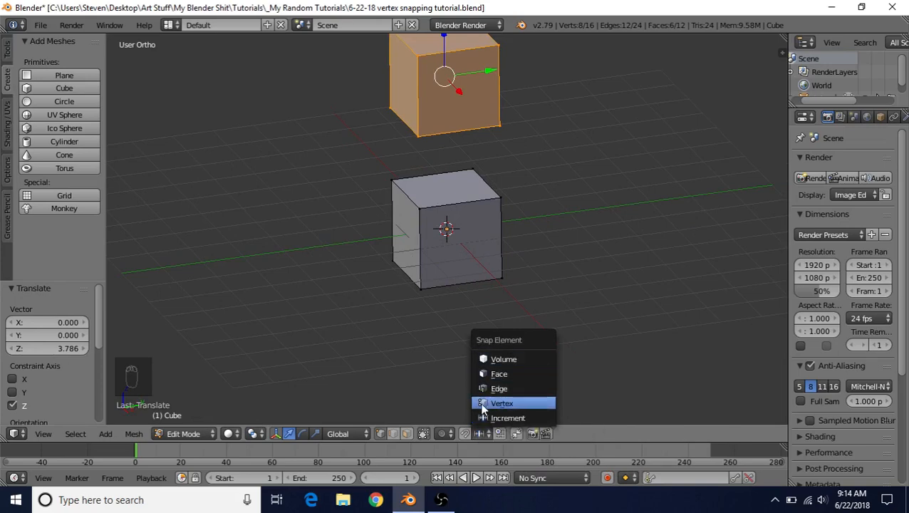
{"action": "left_click", "coordinate": [503, 403]}
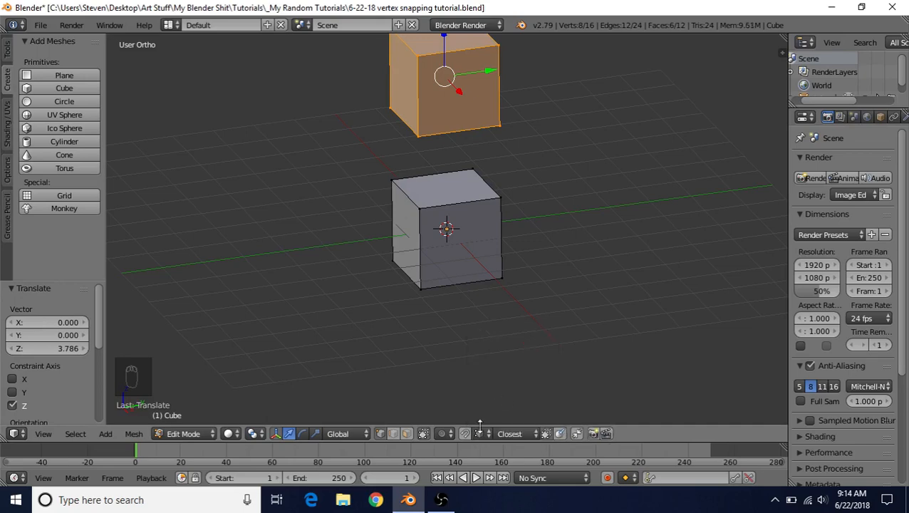
{"action": "key", "text": "shift+Tab"}
{"action": "middle_click_drag", "start_coordinate": [431, 215], "coordinate": [417, 266], "text": "shift"}
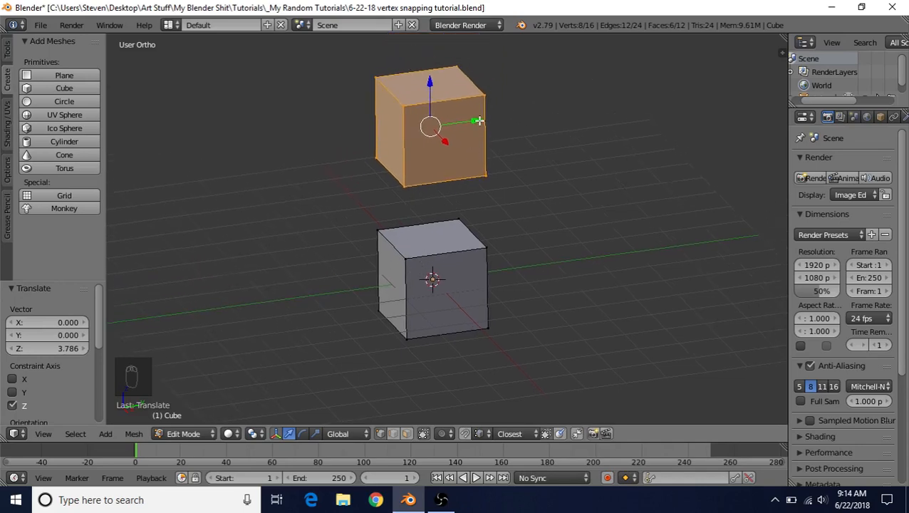
Step: Snap the upper cube along Y to the lower cube's rear top corner on the negative Y side
{"action": "left_click_drag", "start_coordinate": [479, 121], "coordinate": [378, 231]}
{"action": "right_click", "coordinate": [451, 122]}
{"action": "left_click_drag", "start_coordinate": [474, 121], "coordinate": [385, 223]}
{"action": "left_click_drag", "start_coordinate": [478, 117], "coordinate": [375, 230]}
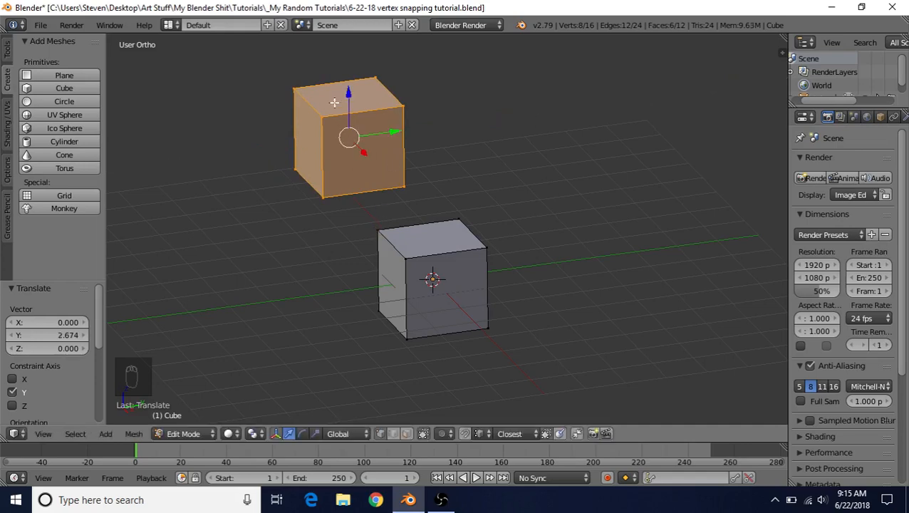
{"action": "middle_click_drag", "start_coordinate": [373, 172], "coordinate": [342, 173]}
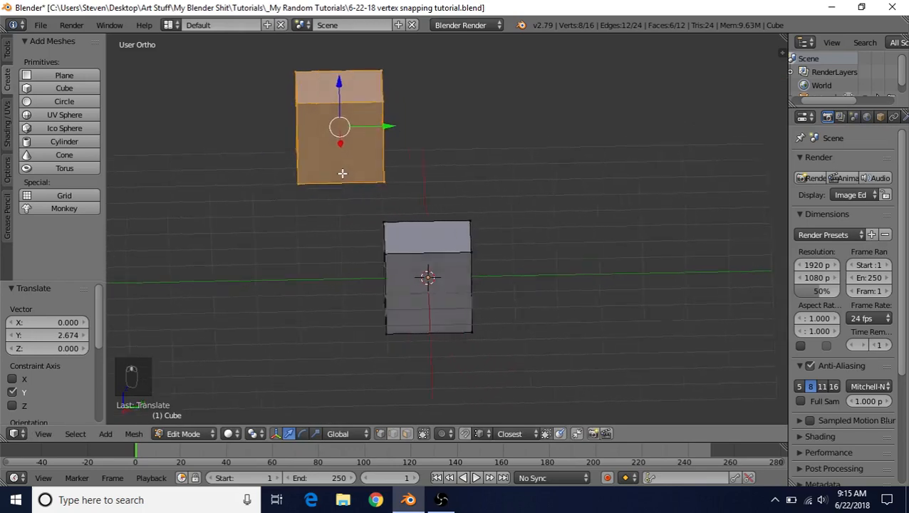
{"action": "scroll", "coordinate": [342, 173], "scroll_direction": "up", "scroll_amount": 2}
{"action": "scroll", "coordinate": [359, 231], "scroll_direction": "down", "scroll_amount": 3}
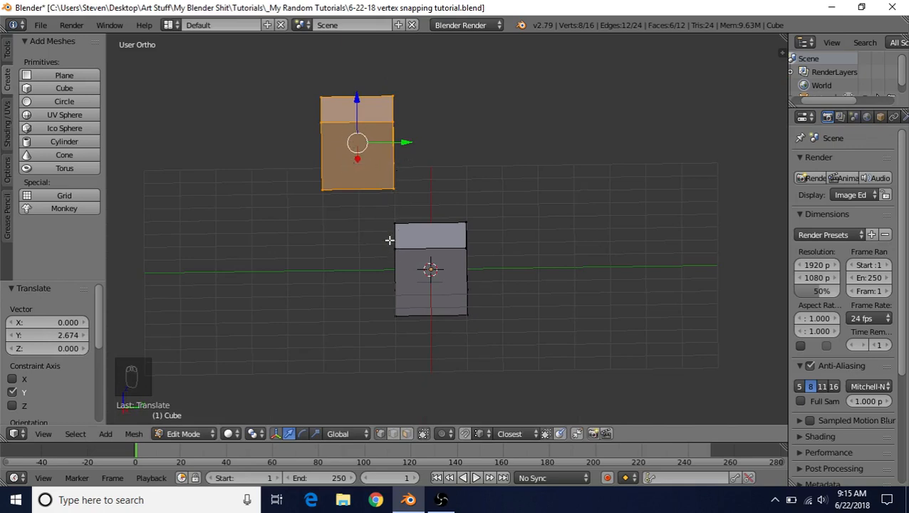
Step: Slide the upper cube back and forth along Y, snapping it to the lower cube's top corner from several starting positions
{"action": "left_click_drag", "start_coordinate": [405, 142], "coordinate": [401, 215]}
{"action": "left_click_drag", "start_coordinate": [467, 141], "coordinate": [390, 213]}
{"action": "left_click_drag", "start_coordinate": [410, 143], "coordinate": [338, 145]}
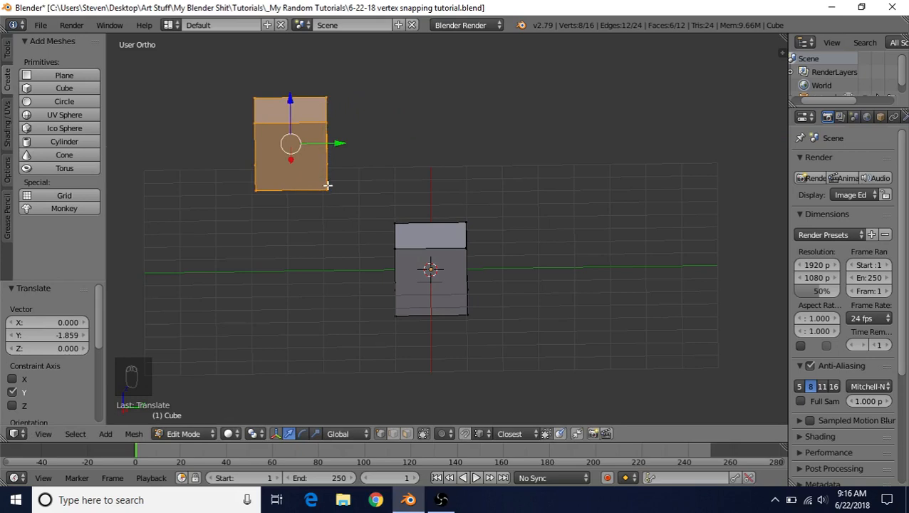
{"action": "left_click_drag", "start_coordinate": [341, 144], "coordinate": [401, 218]}
{"action": "left_click_drag", "start_coordinate": [399, 143], "coordinate": [458, 94]}
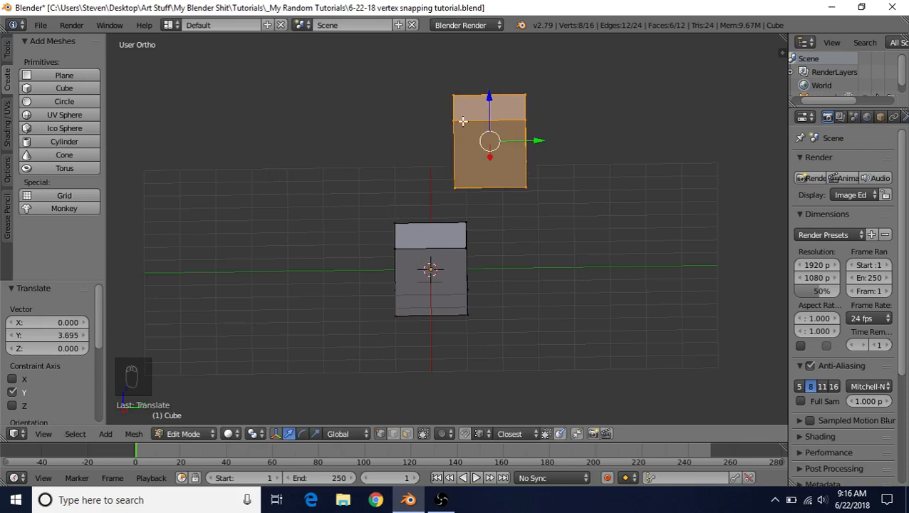
{"action": "left_click_drag", "start_coordinate": [527, 140], "coordinate": [385, 219]}
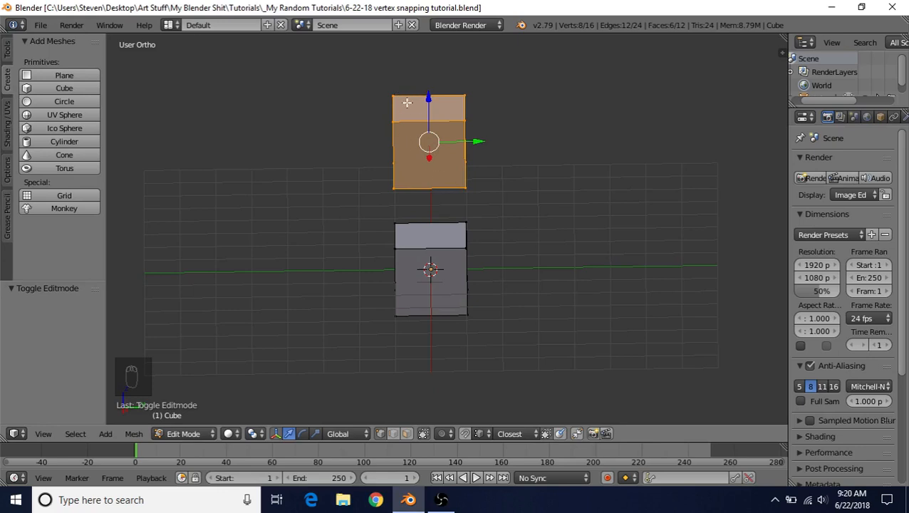
Step: Move the upper cube away from the lower one, about -2.84 units along Y and -3.38 units along X
{"action": "left_click_drag", "start_coordinate": [417, 157], "coordinate": [415, 201]}
{"action": "middle_click_drag", "start_coordinate": [415, 201], "coordinate": [390, 220]}
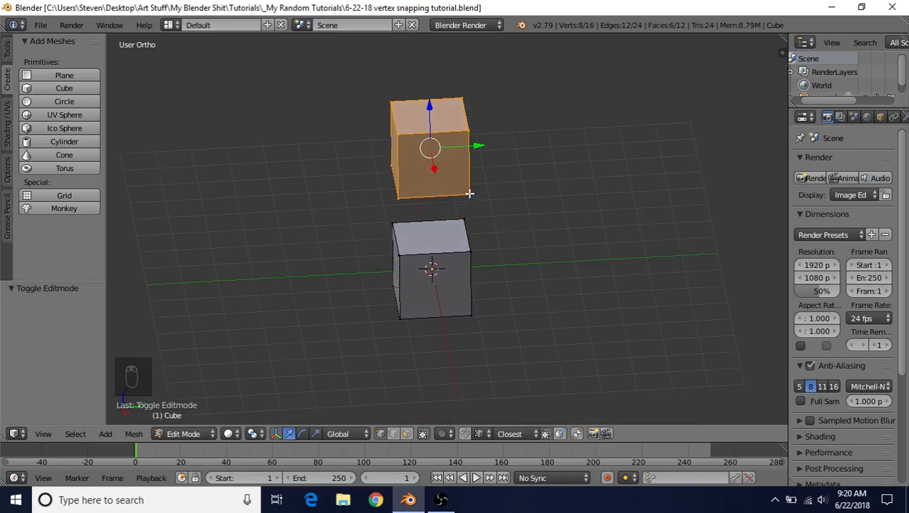
{"action": "middle_click_drag", "start_coordinate": [424, 192], "coordinate": [446, 205]}
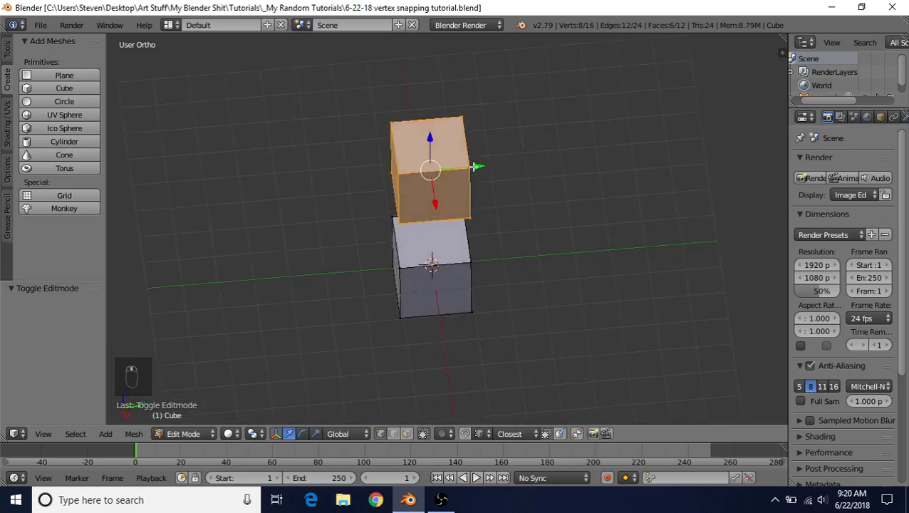
{"action": "left_click_drag", "start_coordinate": [468, 169], "coordinate": [371, 178]}
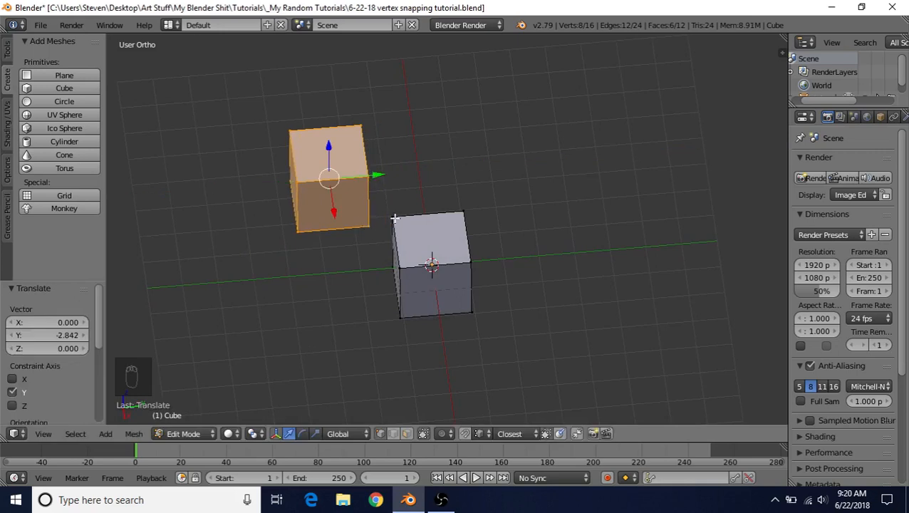
{"action": "middle_click_drag", "start_coordinate": [370, 225], "coordinate": [395, 236]}
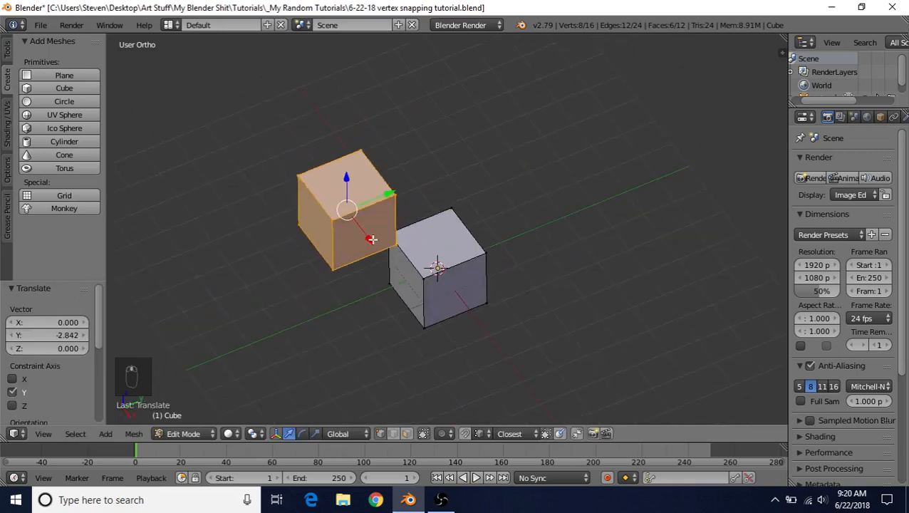
{"action": "left_click_drag", "start_coordinate": [371, 240], "coordinate": [312, 167]}
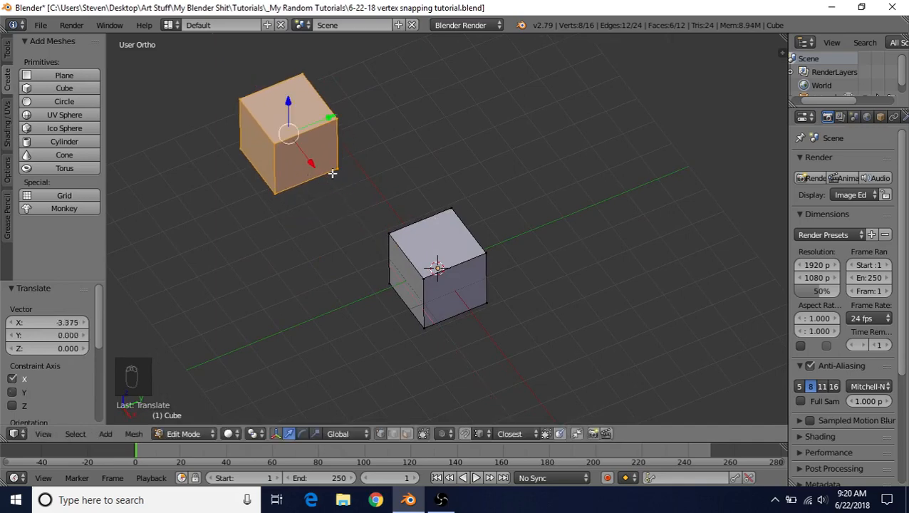
{"action": "middle_click_drag", "start_coordinate": [339, 171], "coordinate": [392, 219]}
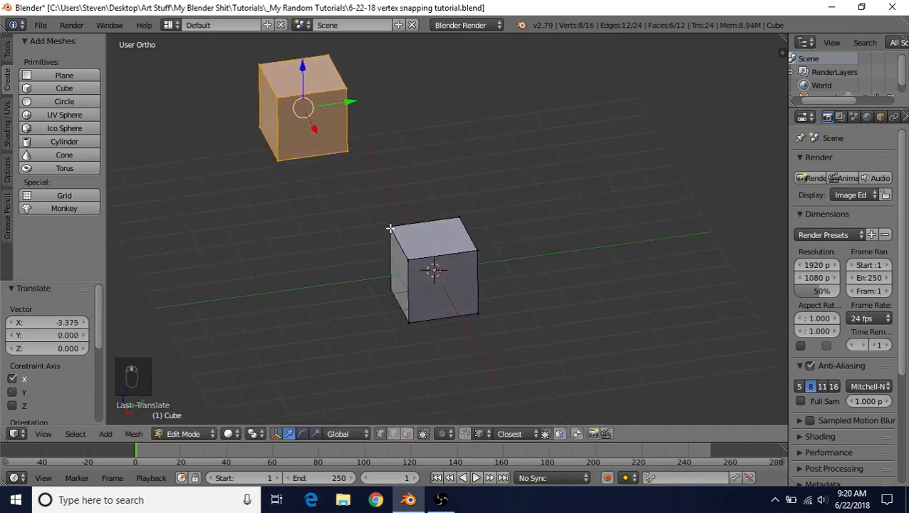
{"action": "middle_click_drag", "start_coordinate": [353, 170], "coordinate": [370, 178]}
Step: Freely move the upper cube so its bottom corner snaps onto the lower cube's rear top corner on the negative Y side
{"action": "key", "text": "g"}
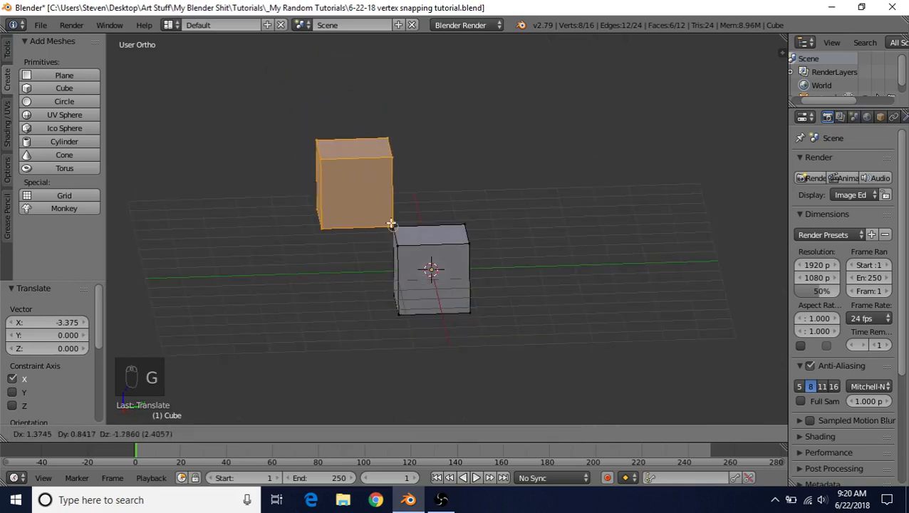
{"action": "left_click", "coordinate": [391, 224]}
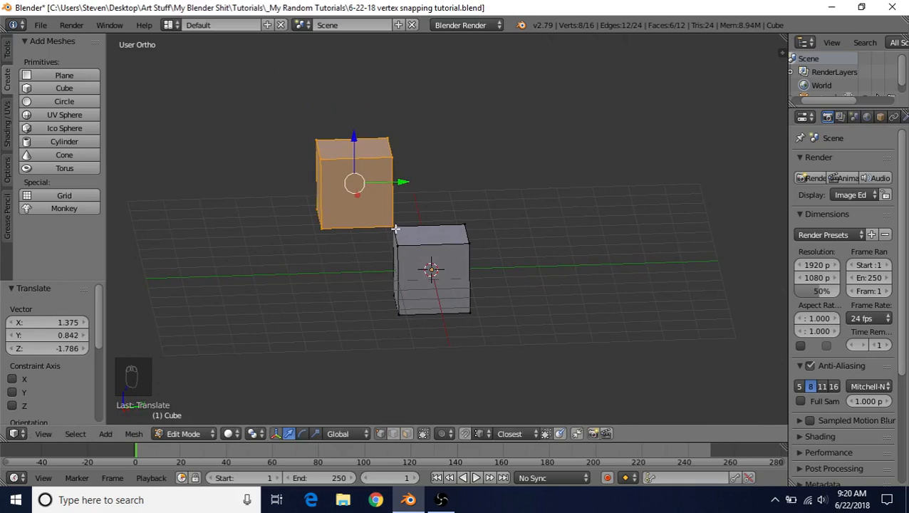
{"action": "middle_click_drag", "start_coordinate": [392, 221], "coordinate": [349, 246]}
{"action": "scroll", "coordinate": [360, 184], "scroll_direction": "up", "scroll_amount": 4}
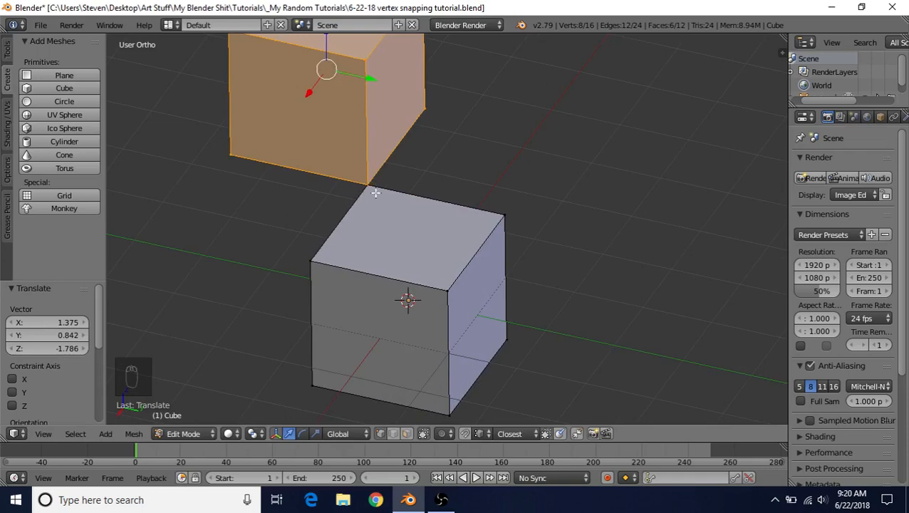
{"action": "scroll", "coordinate": [364, 186], "scroll_direction": "down", "scroll_amount": 3}
{"action": "middle_click_drag", "start_coordinate": [395, 156], "coordinate": [433, 129]}
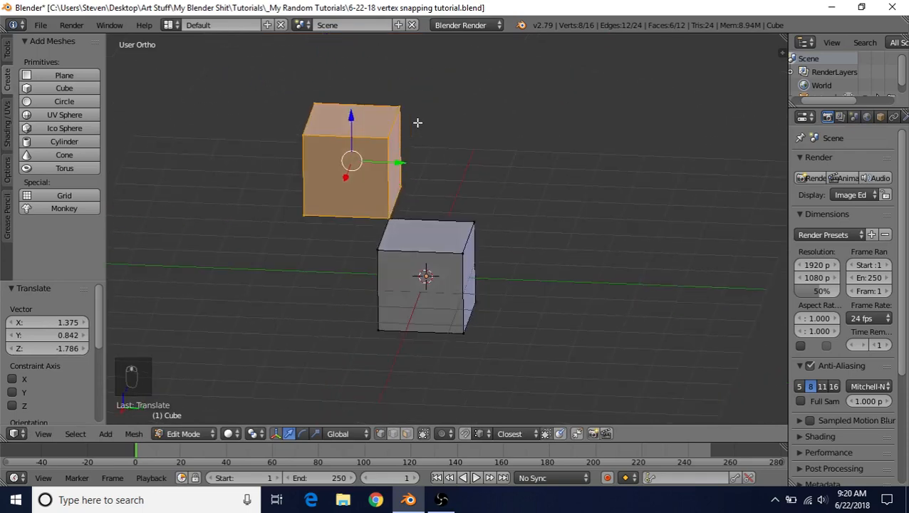
{"action": "key", "text": "g"}
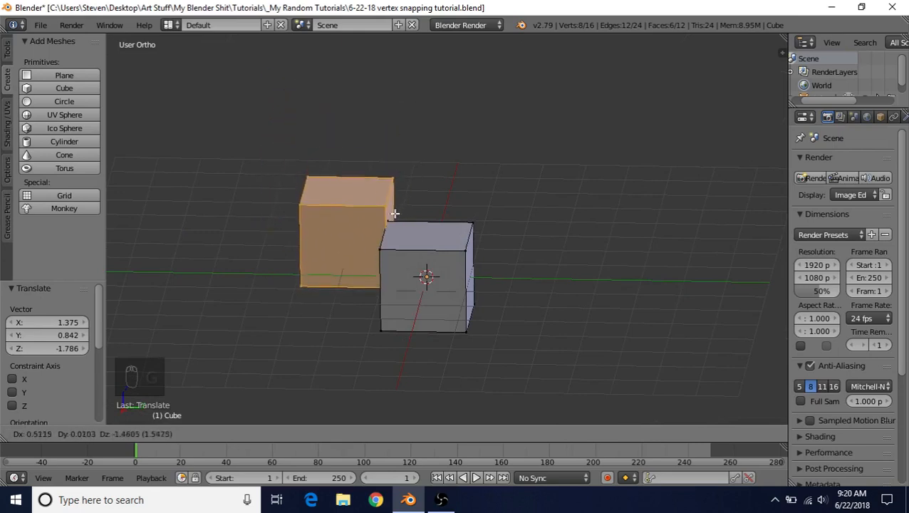
{"action": "right_click", "coordinate": [392, 214]}
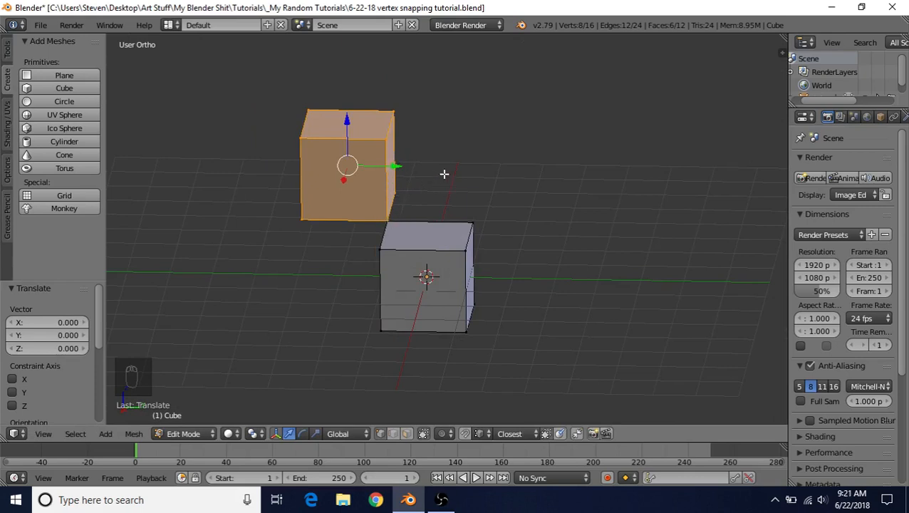
Step: Duplicate the upper cube in place and move the copy about 4.76 units along Y
{"action": "key", "text": "shift+d"}
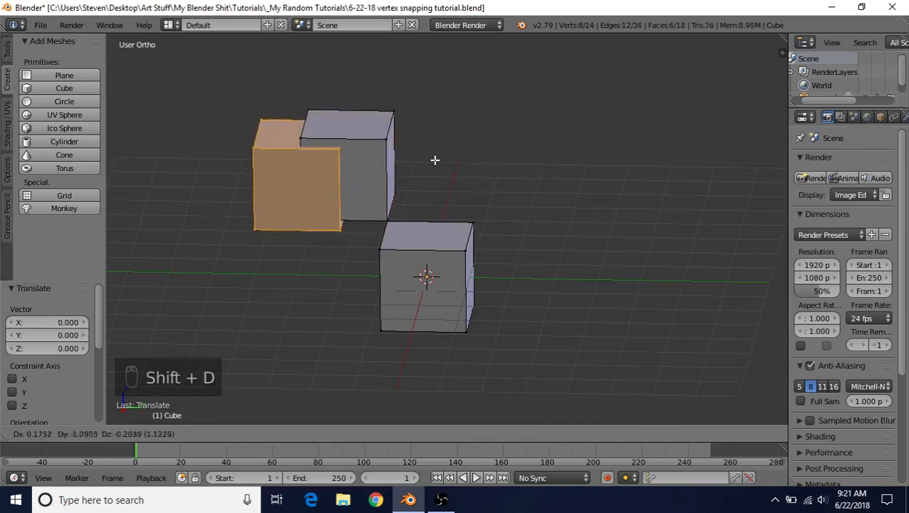
{"action": "right_click", "coordinate": [445, 158]}
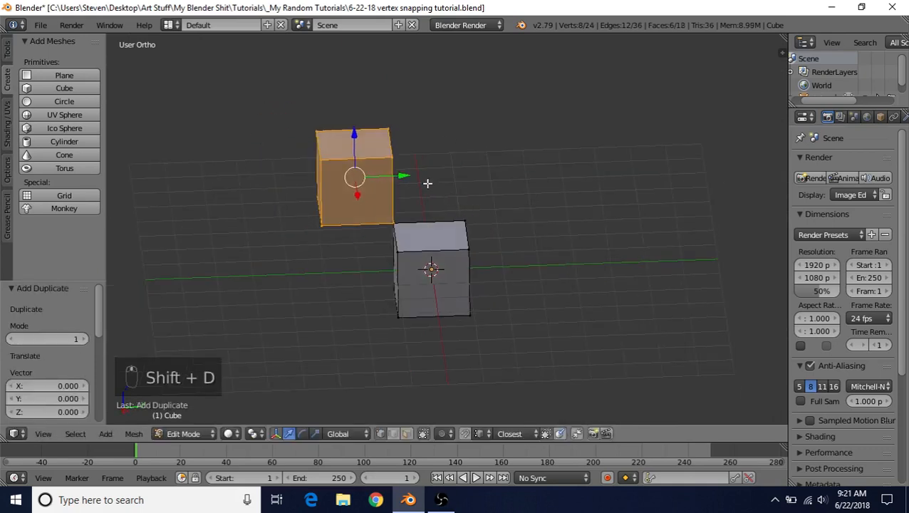
{"action": "left_click_drag", "start_coordinate": [404, 175], "coordinate": [577, 168]}
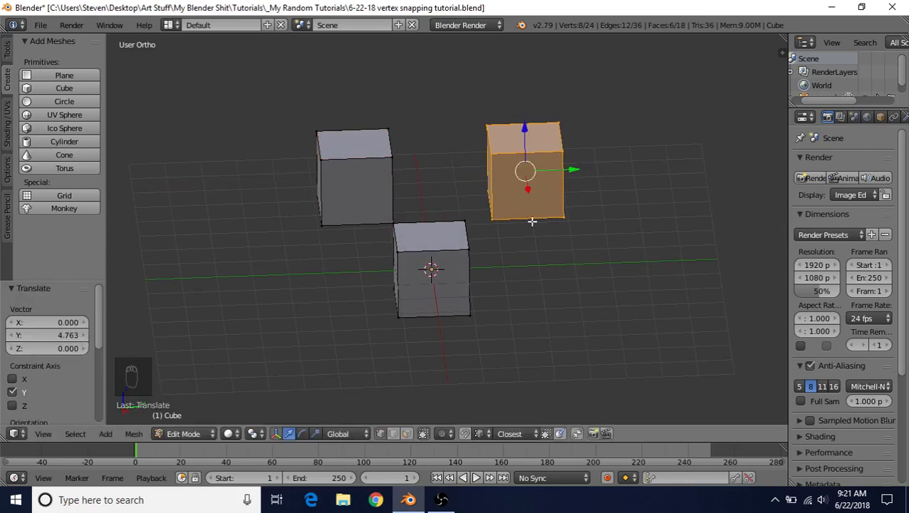
Step: Move the duplicated cube -0.763 units along Y, snapping it to the lower cube's rear top corner on the positive Y side
{"action": "middle_click_drag", "start_coordinate": [532, 221], "coordinate": [524, 221]}
{"action": "scroll", "coordinate": [525, 218], "scroll_direction": "up", "scroll_amount": 2}
{"action": "left_click_drag", "start_coordinate": [607, 148], "coordinate": [479, 206]}
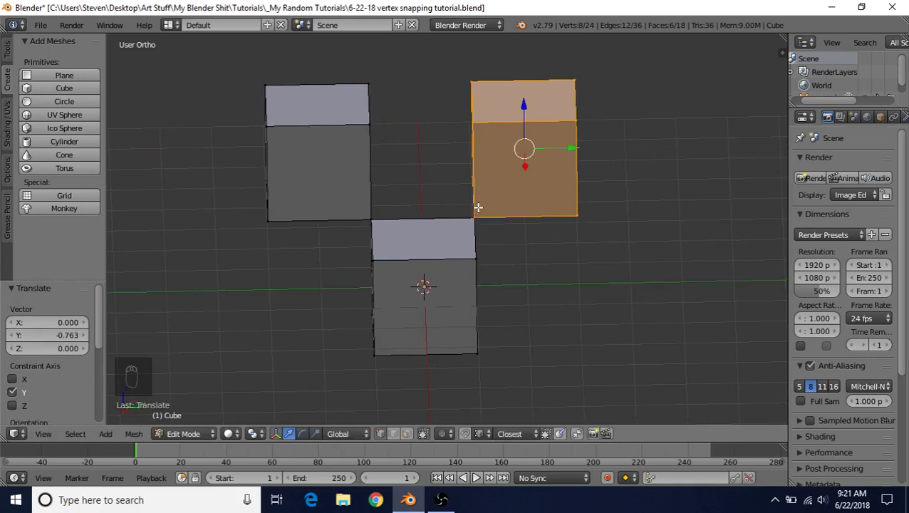
{"action": "middle_click_drag", "start_coordinate": [479, 207], "coordinate": [427, 227]}
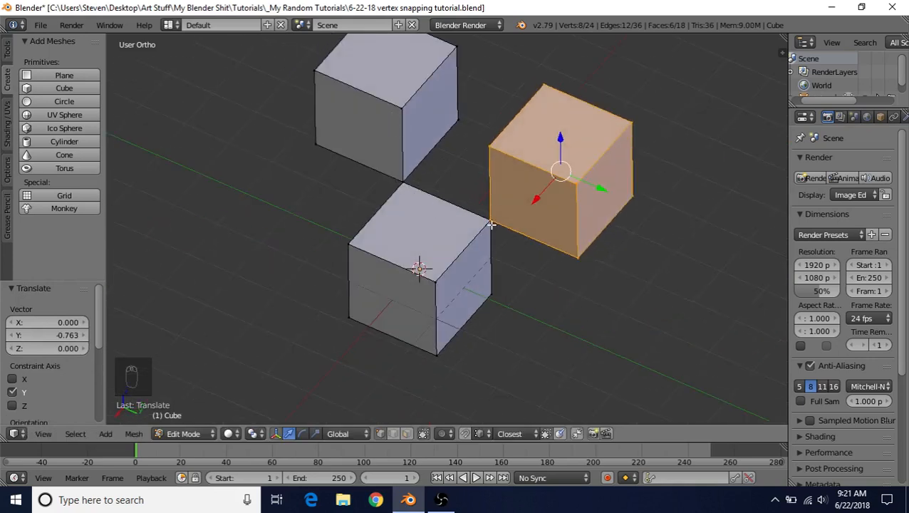
{"action": "scroll", "coordinate": [487, 226], "scroll_direction": "down", "scroll_amount": 2}
{"action": "middle_click_drag", "start_coordinate": [503, 180], "coordinate": [518, 191], "text": "shift"}
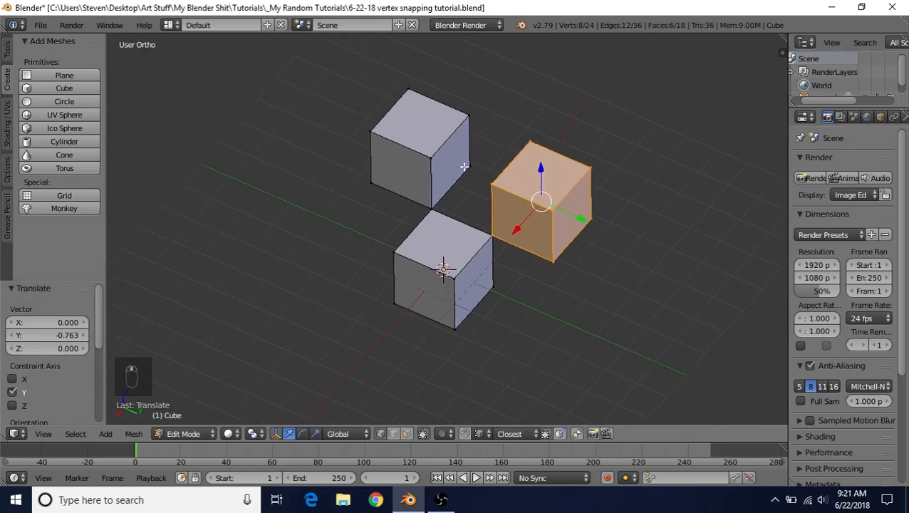
Step: Select both rear upper cubes with their linked geometry, duplicate them and move the copies 6.188 units along X
{"action": "right_click", "coordinate": [427, 154], "text": "shift"}
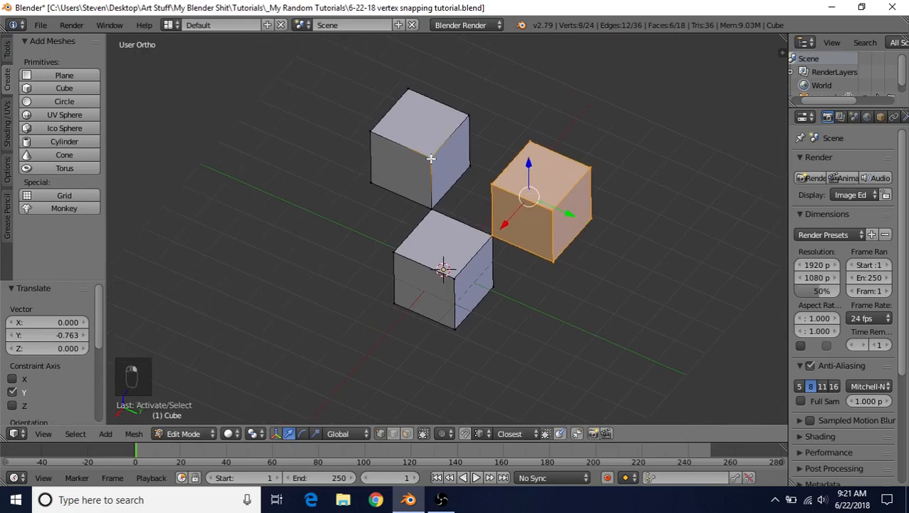
{"action": "key", "text": "ctrl+l"}
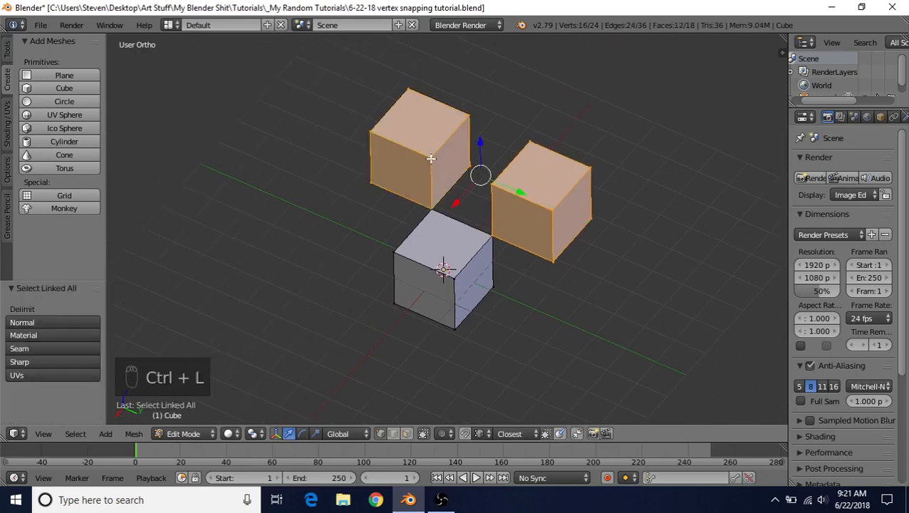
{"action": "middle_click_drag", "start_coordinate": [386, 184], "coordinate": [377, 180]}
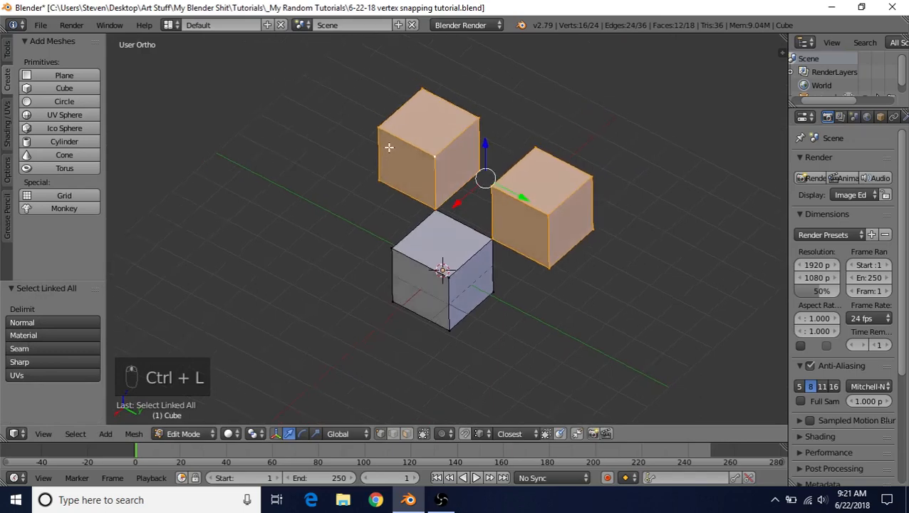
{"action": "key", "text": "shift+d"}
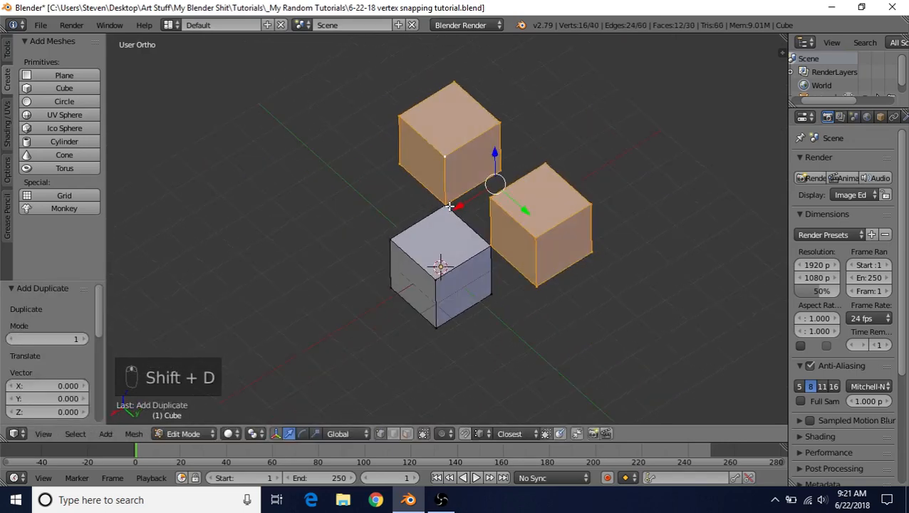
{"action": "key", "text": "x"}
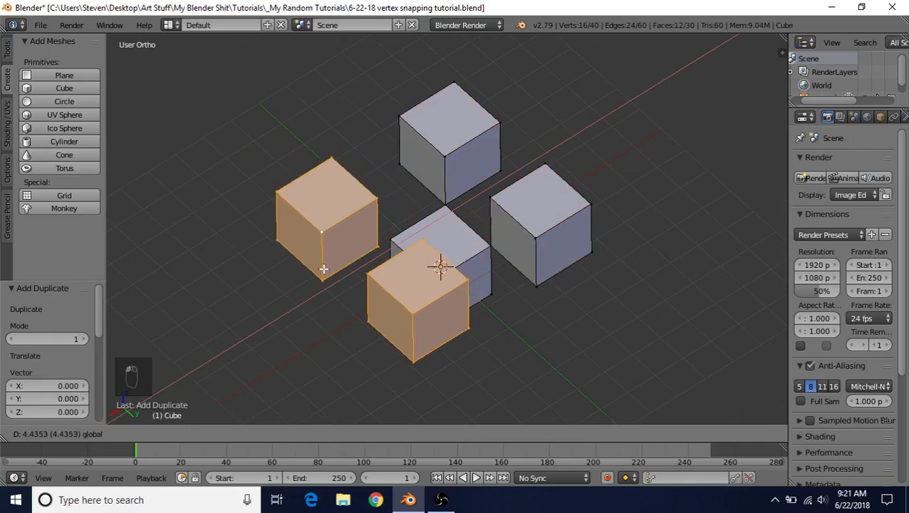
{"action": "left_click_drag", "start_coordinate": [323, 269], "coordinate": [274, 298]}
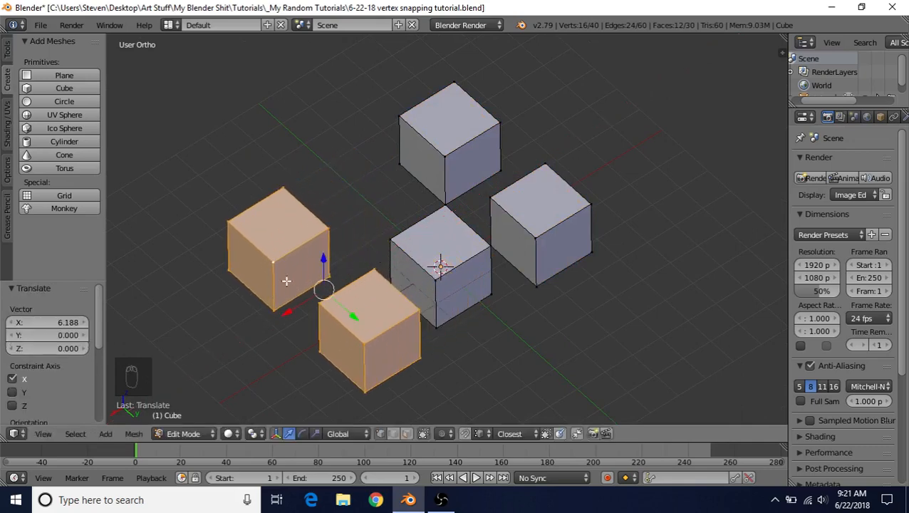
Step: Move the duplicated pair -2.188 units along X, snapping their bottom corners to the lower cube's front top corners
{"action": "key", "text": "g"}
{"action": "key", "text": "x"}
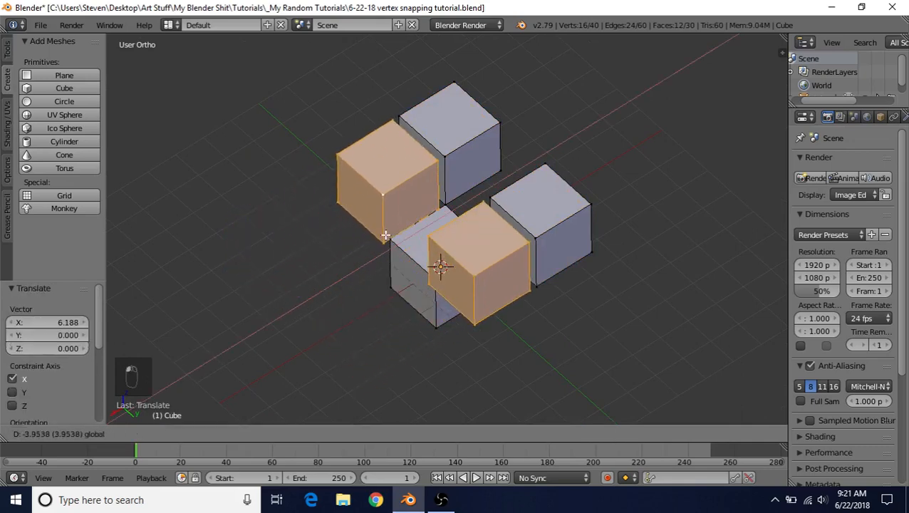
{"action": "left_click", "coordinate": [386, 233]}
{"action": "scroll", "coordinate": [391, 242], "scroll_direction": "down", "scroll_amount": 2}
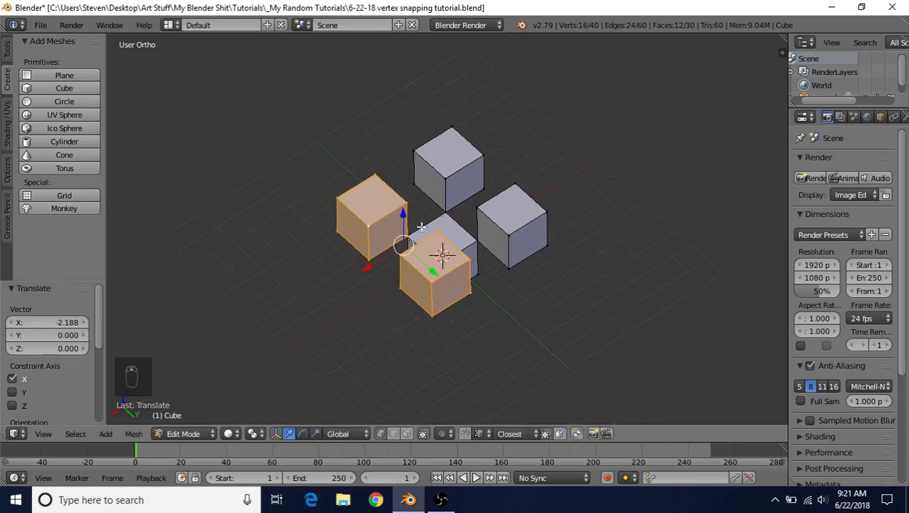
Step: Leave Edit Mode and examine from several angles how the four upper cubes meet the base cube's corners
{"action": "middle_click_drag", "start_coordinate": [403, 244], "coordinate": [481, 211]}
{"action": "scroll", "coordinate": [456, 239], "scroll_direction": "up", "scroll_amount": 4}
{"action": "key", "text": "Tab"}
{"action": "scroll", "coordinate": [420, 249], "scroll_direction": "down", "scroll_amount": 3}
{"action": "middle_click_drag", "start_coordinate": [406, 237], "coordinate": [370, 243]}
{"action": "scroll", "coordinate": [371, 244], "scroll_direction": "up", "scroll_amount": 2}
{"action": "middle_click_drag", "start_coordinate": [448, 179], "coordinate": [436, 179]}
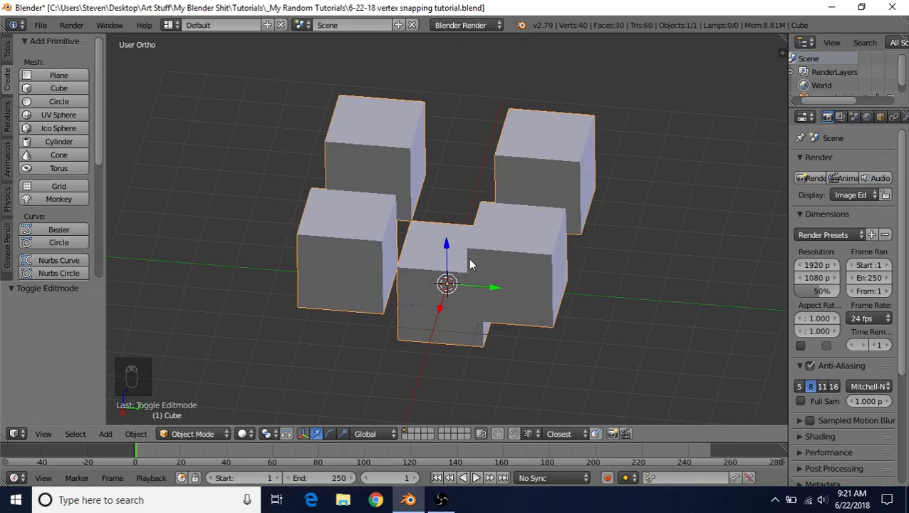
{"action": "scroll", "coordinate": [394, 260], "scroll_direction": "down", "scroll_amount": 2}
{"action": "middle_click_drag", "start_coordinate": [423, 250], "coordinate": [475, 227]}
{"action": "scroll", "coordinate": [475, 227], "scroll_direction": "up", "scroll_amount": 1}
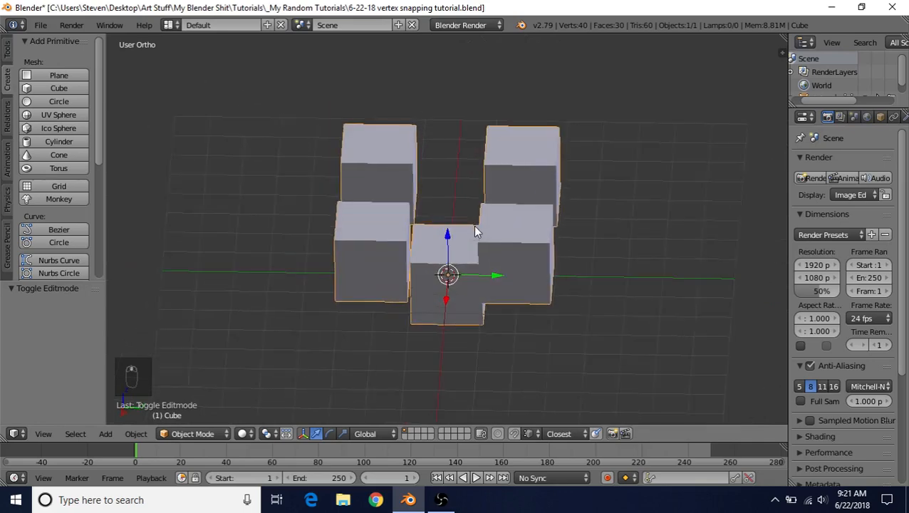
{"action": "scroll", "coordinate": [473, 225], "scroll_direction": "up", "scroll_amount": 1}
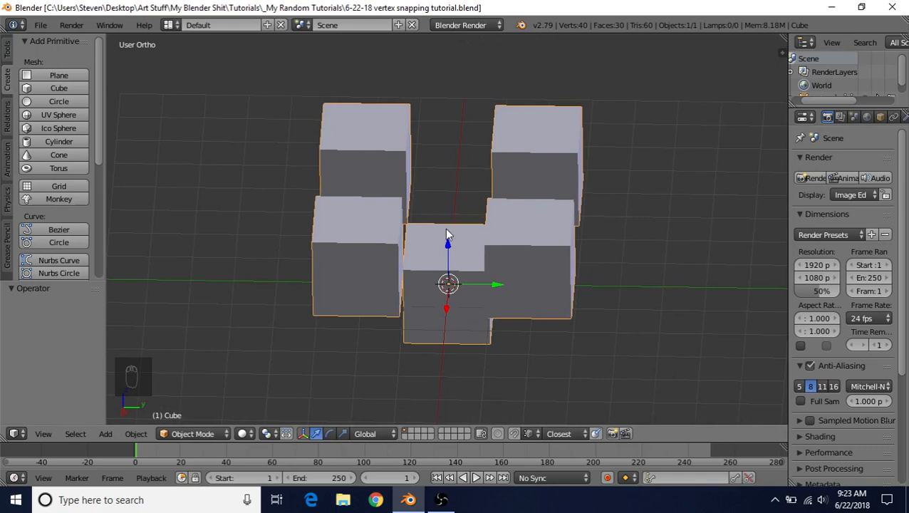
Step: Return to Edit Mode and delete the vertices of the two front cubes and the rear cube on the positive Y side
{"action": "middle_click_drag", "start_coordinate": [507, 177], "coordinate": [447, 209]}
{"action": "key", "text": "Tab"}
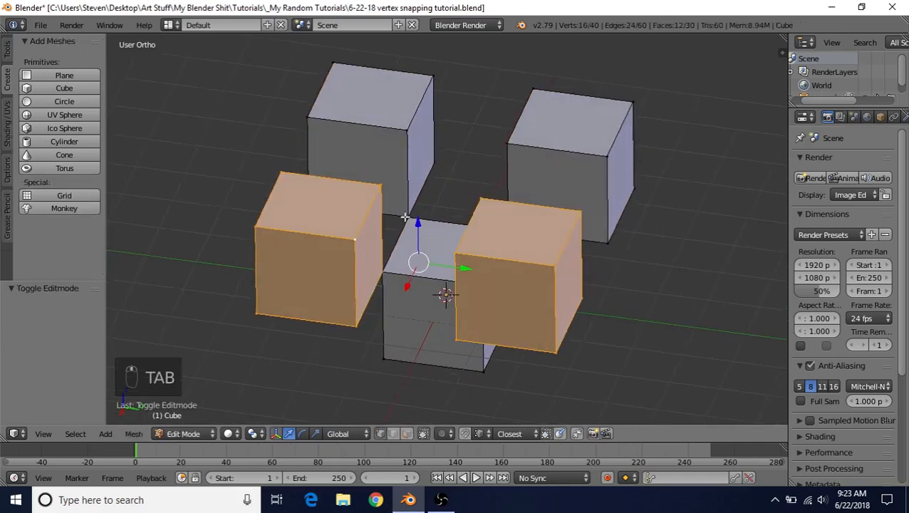
{"action": "right_click", "coordinate": [507, 146], "text": "shift"}
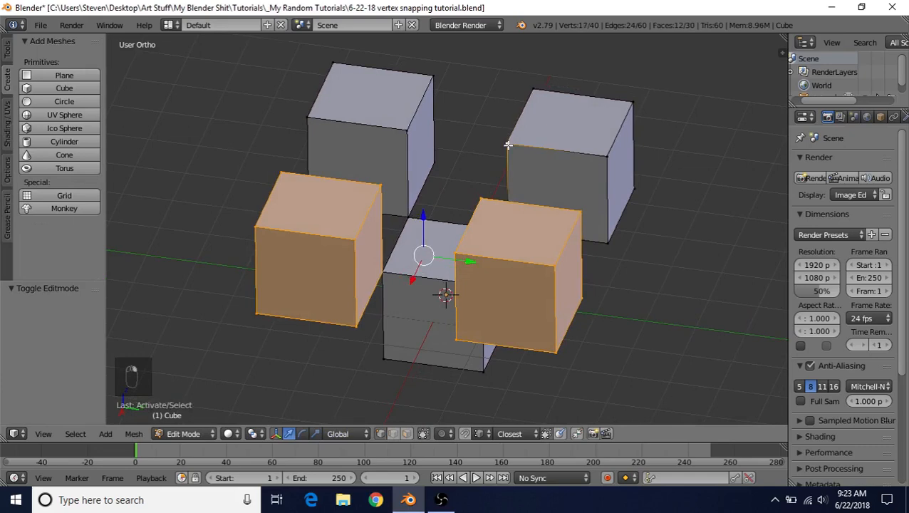
{"action": "key", "text": "ctrl+l"}
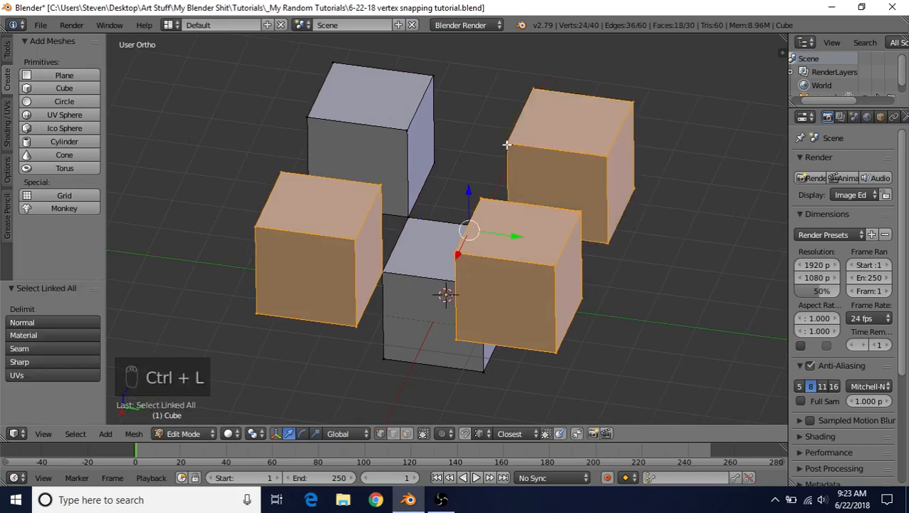
{"action": "key", "text": "Delete"}
{"action": "left_click", "coordinate": [507, 147]}
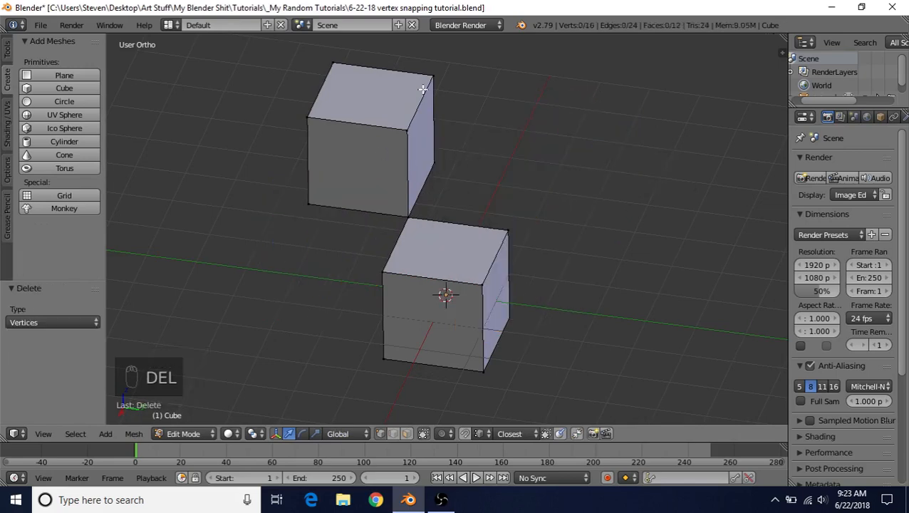
Step: Select the whole remaining upper cube and raise it along Z to about 0.53 units above the lower cube
{"action": "right_click", "coordinate": [407, 129]}
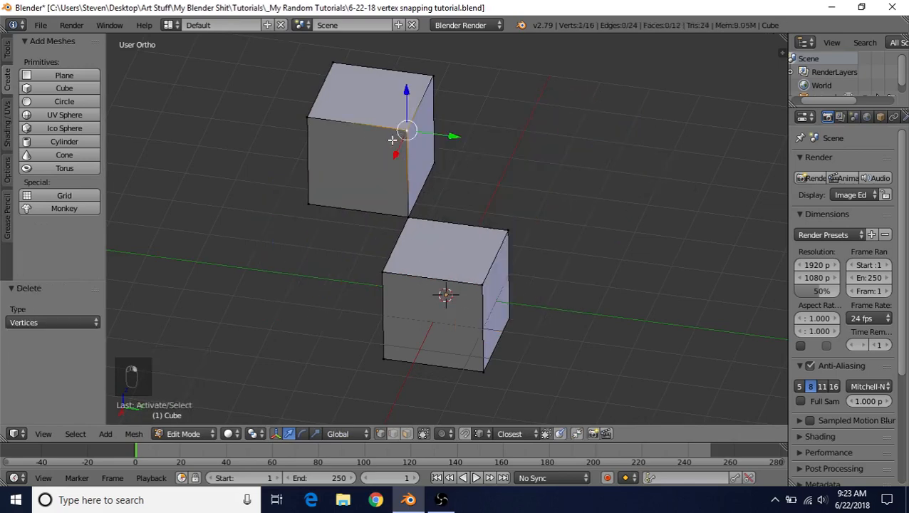
{"action": "key", "text": "ctrl+l"}
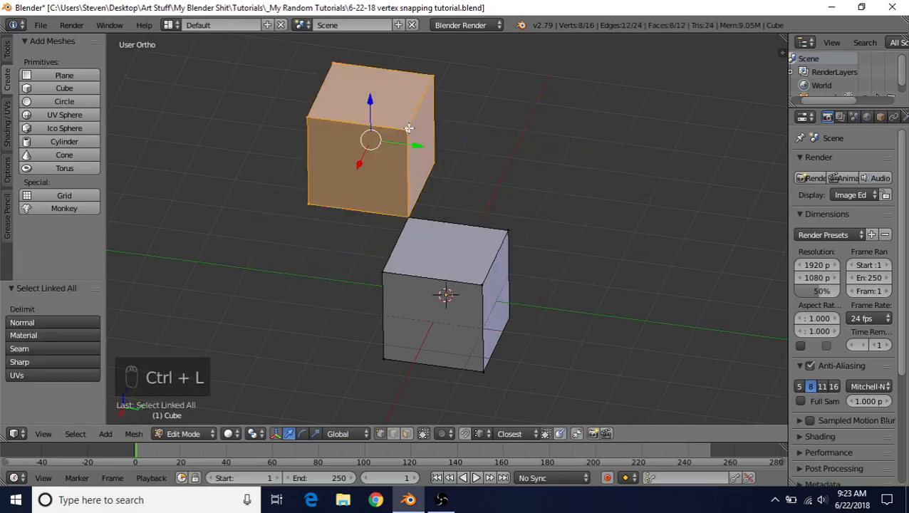
{"action": "scroll", "coordinate": [408, 129], "scroll_direction": "down", "scroll_amount": 2}
{"action": "key", "text": "g"}
{"action": "key", "text": "z"}
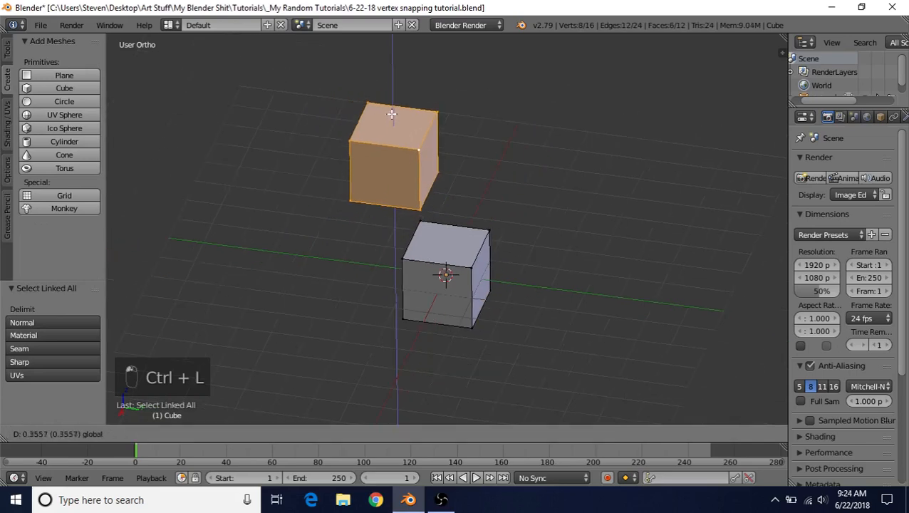
{"action": "left_click", "coordinate": [412, 141]}
Step: Move the raised cube -1.104 units along X and -0.709 units along Y, away from the lower cube
{"action": "middle_click_drag", "start_coordinate": [412, 141], "coordinate": [385, 166]}
{"action": "left_click_drag", "start_coordinate": [387, 166], "coordinate": [426, 148]}
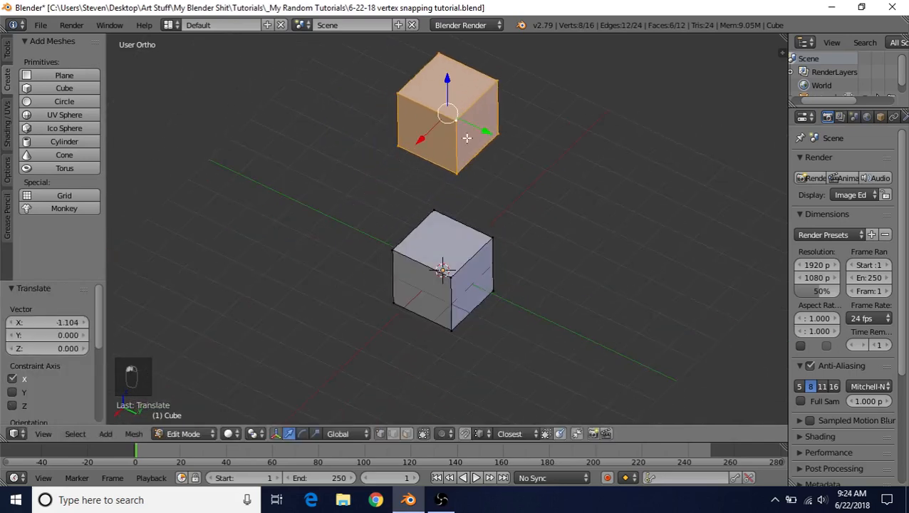
{"action": "left_click_drag", "start_coordinate": [476, 130], "coordinate": [455, 113]}
{"action": "middle_click_drag", "start_coordinate": [438, 208], "coordinate": [491, 218]}
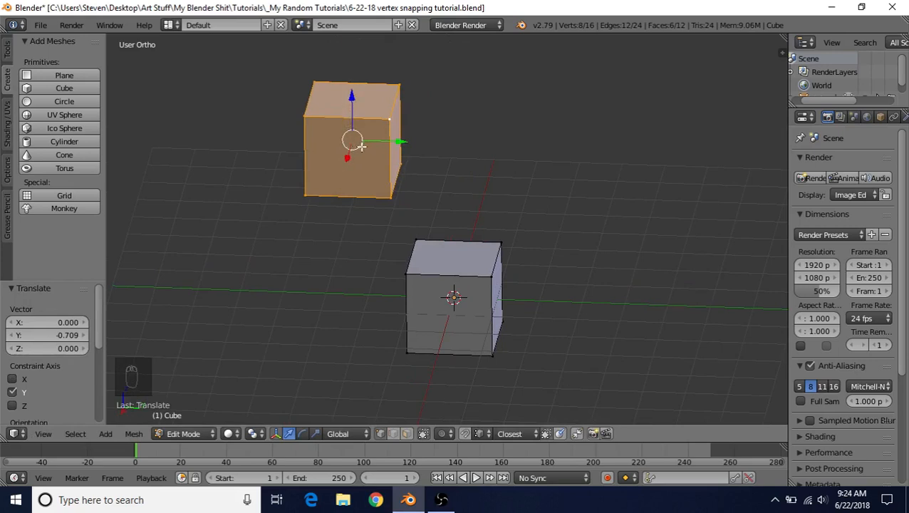
Step: Move the upper cube with Z locked by 1.104 along X and 0.709 along Y, snapping to the lower cube's rear corner
{"action": "key", "text": "g"}
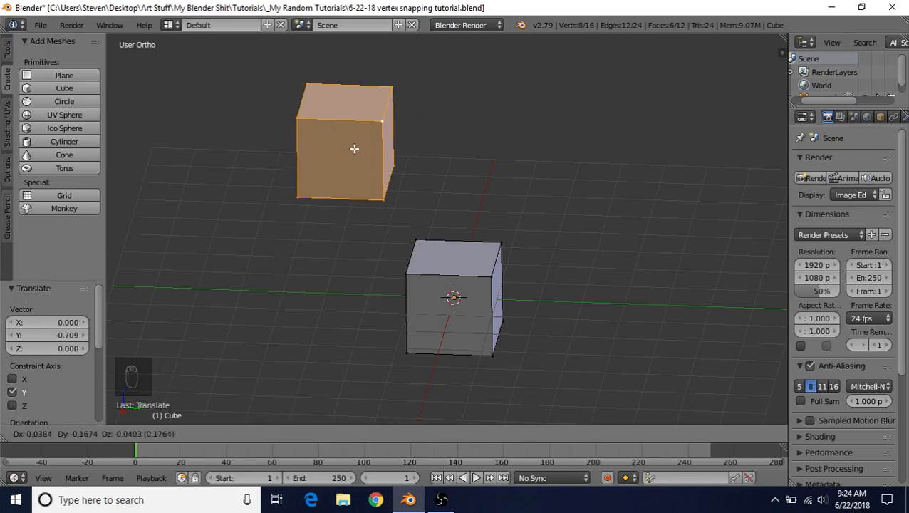
{"action": "key", "text": "shift+z"}
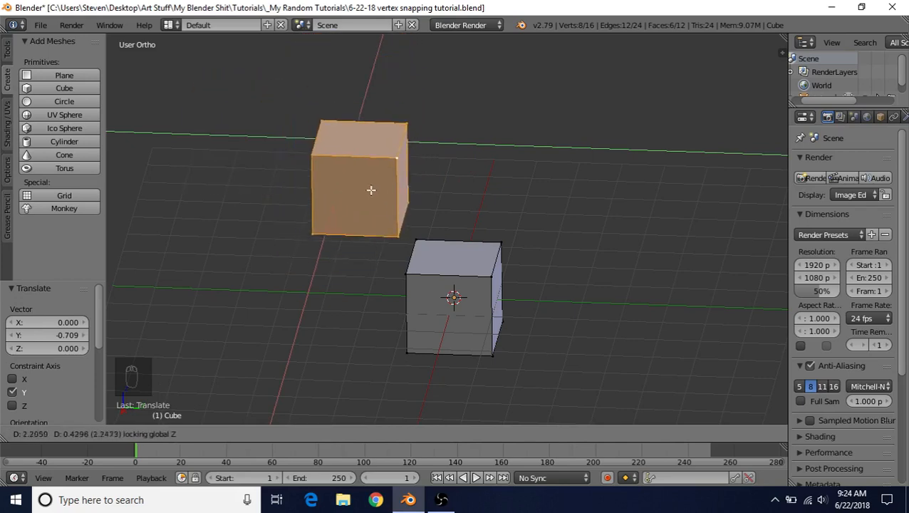
{"action": "left_click", "coordinate": [420, 237]}
{"action": "middle_click_drag", "start_coordinate": [443, 230], "coordinate": [361, 240]}
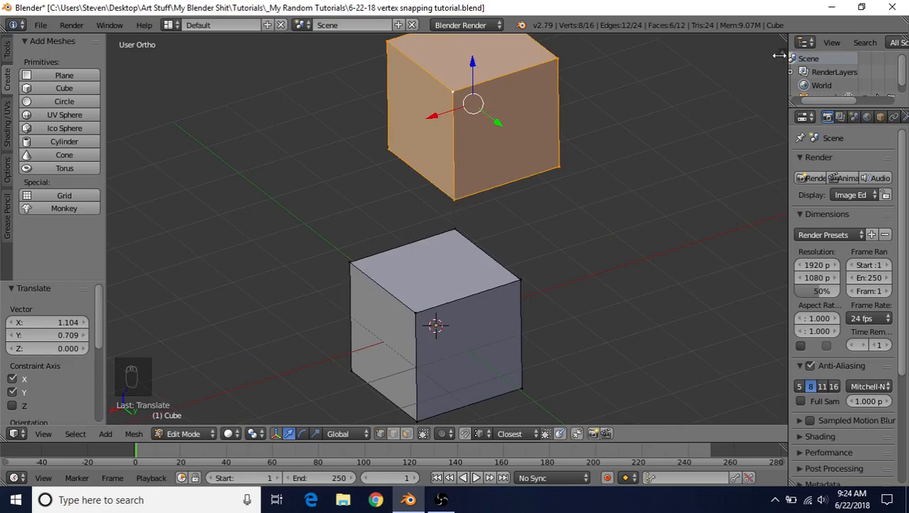
Step: Compare the global X and Y coordinates of the upper cube's bottom corner and the lower cube's rear top corner
{"action": "key", "text": "n"}
{"action": "key", "text": "n"}
{"action": "key", "text": "n"}
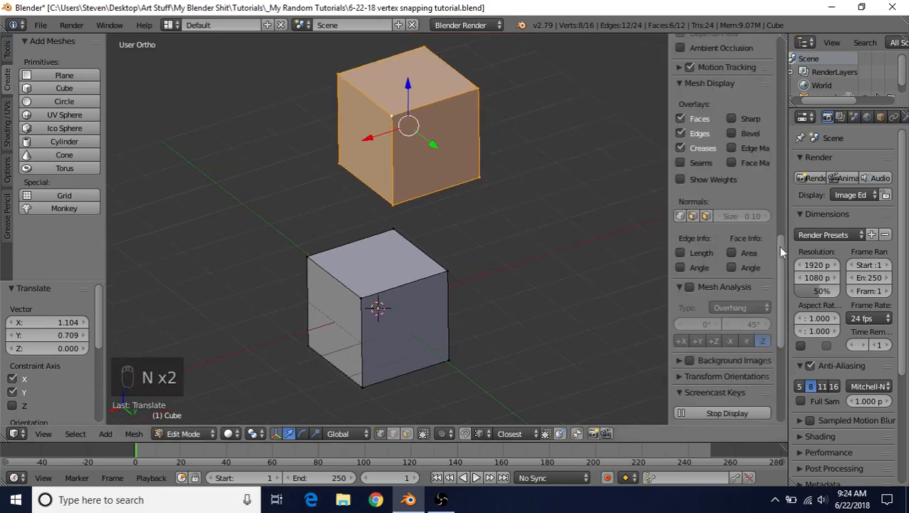
{"action": "scroll", "coordinate": [777, 246], "scroll_direction": "up", "scroll_amount": 10}
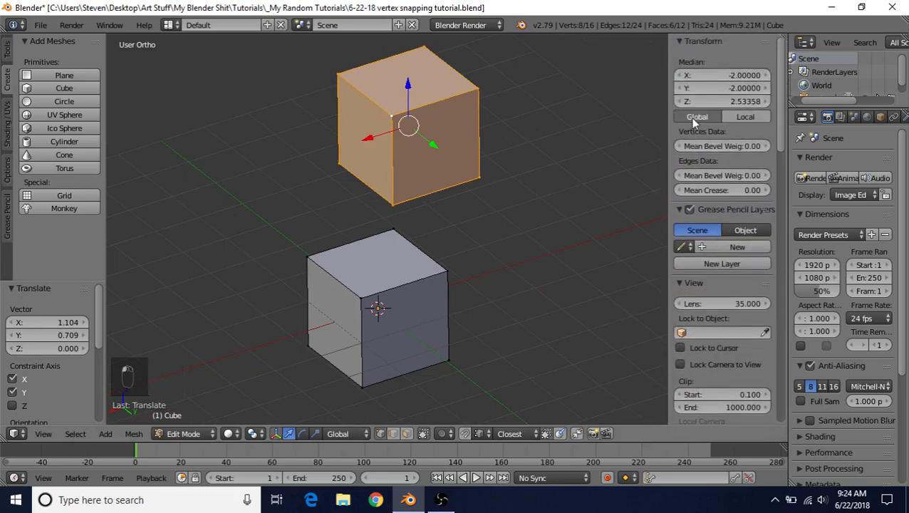
{"action": "middle_click_drag", "start_coordinate": [475, 199], "coordinate": [397, 203]}
{"action": "right_click", "coordinate": [378, 205]}
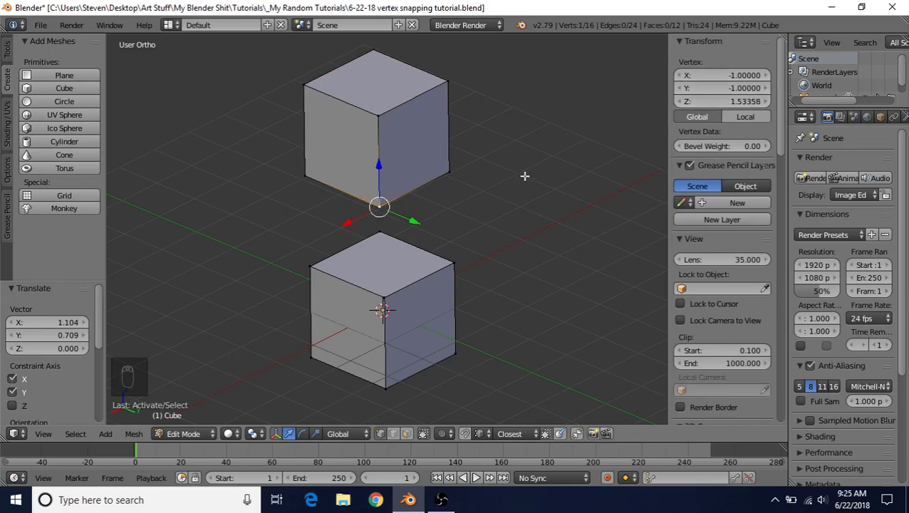
{"action": "right_click", "coordinate": [382, 231]}
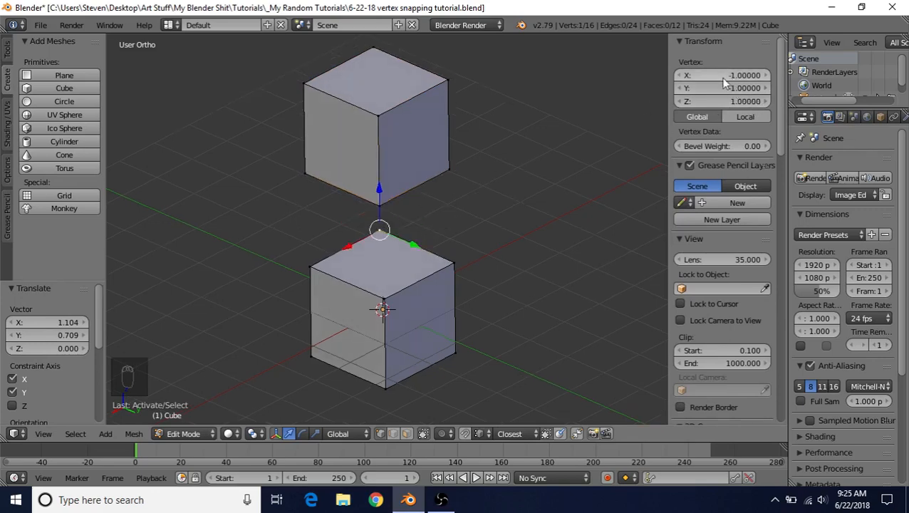
{"action": "right_click", "coordinate": [389, 190]}
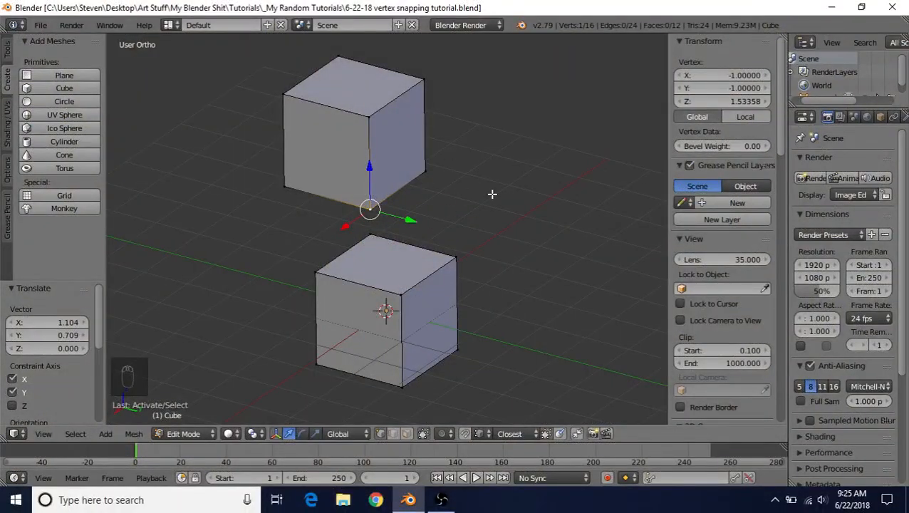
{"action": "key", "text": "n"}
Step: Select the entire upper cube and scale it to 0.2 along the Y axis, making a thin slab
{"action": "middle_click_drag", "start_coordinate": [489, 201], "coordinate": [515, 205]}
{"action": "scroll", "coordinate": [516, 205], "scroll_direction": "up", "scroll_amount": 2}
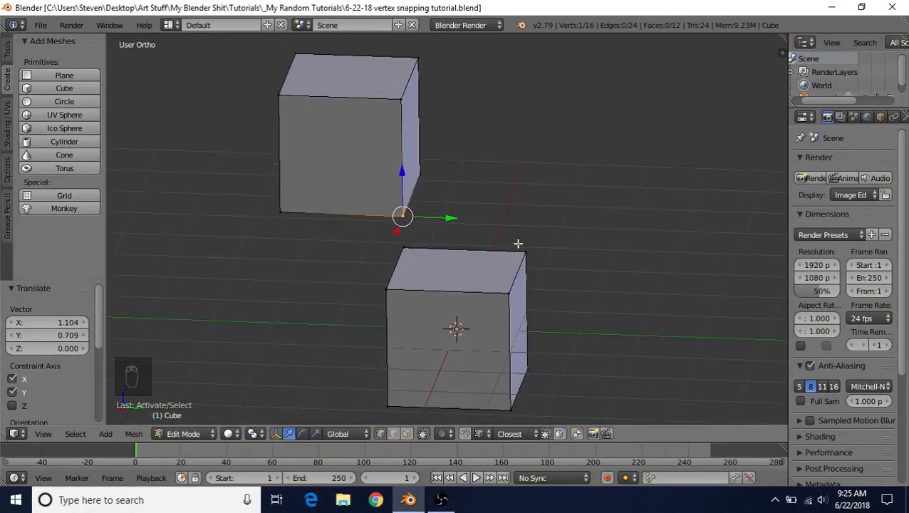
{"action": "middle_click_drag", "start_coordinate": [518, 243], "coordinate": [498, 231]}
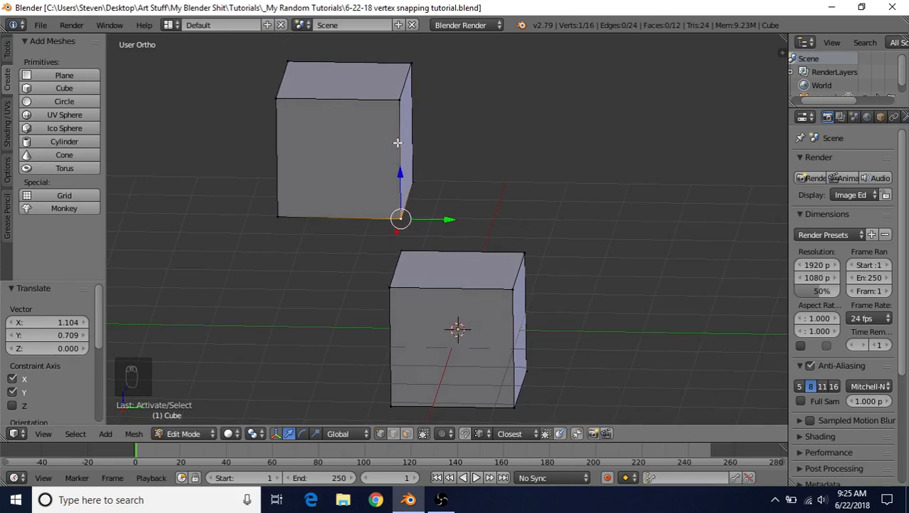
{"action": "key", "text": "ctrl+l"}
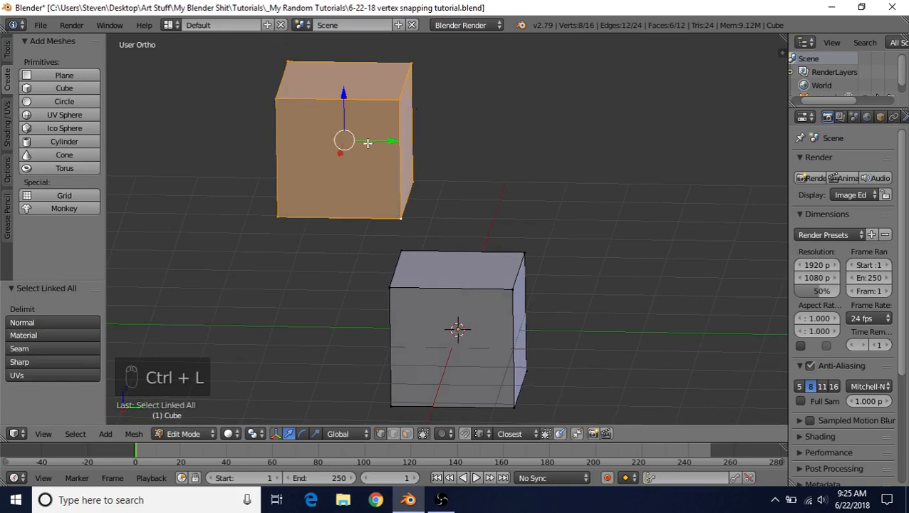
{"action": "key", "text": "s"}
{"action": "key", "text": "y"}
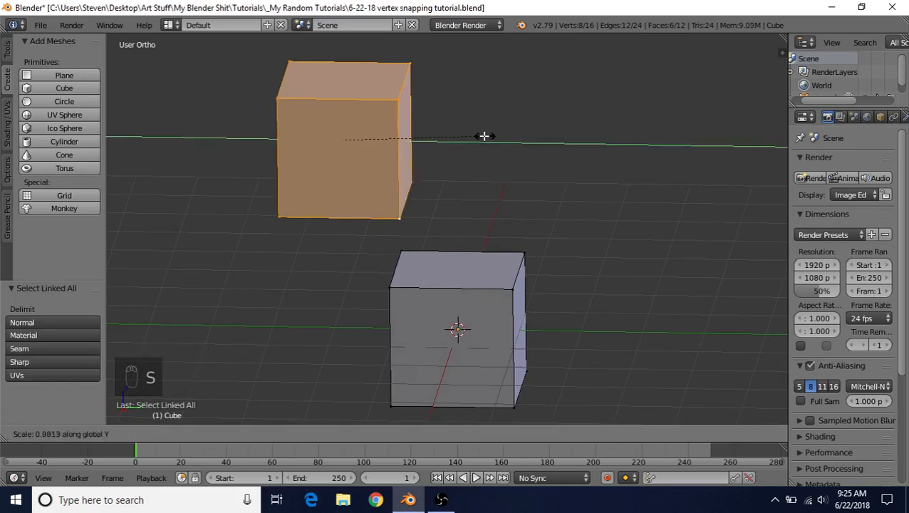
{"action": "left_click", "coordinate": [366, 125]}
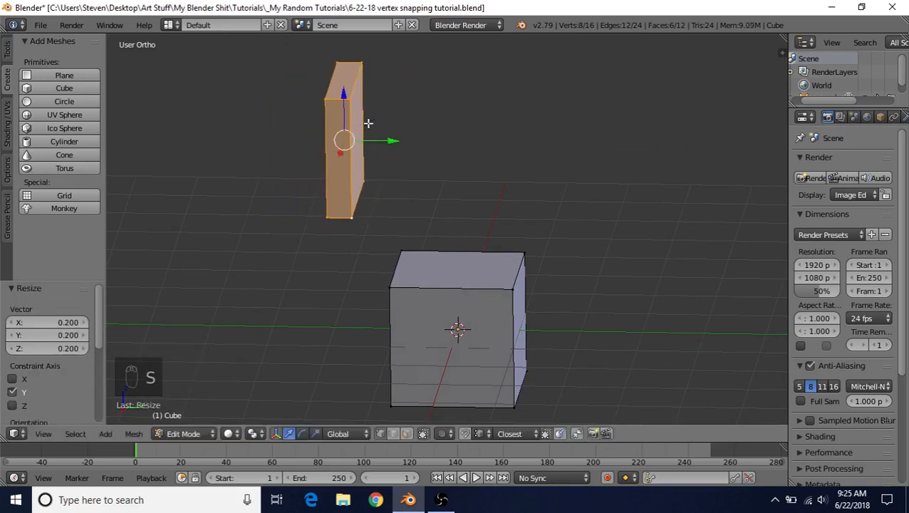
Step: Move the thin slab 2.011 units along Y, above the middle of the lower cube
{"action": "middle_click_drag", "start_coordinate": [452, 147], "coordinate": [396, 131]}
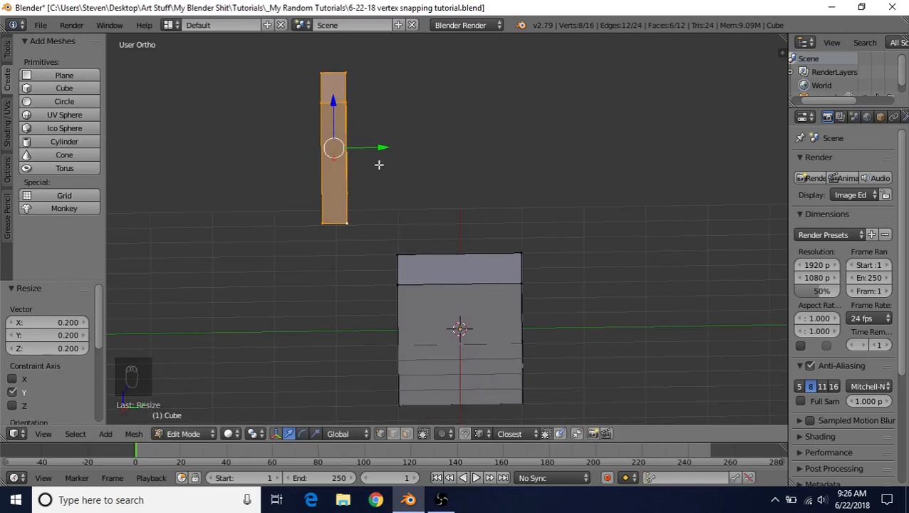
{"action": "key", "text": "g"}
{"action": "key", "text": "y"}
{"action": "left_click", "coordinate": [500, 139]}
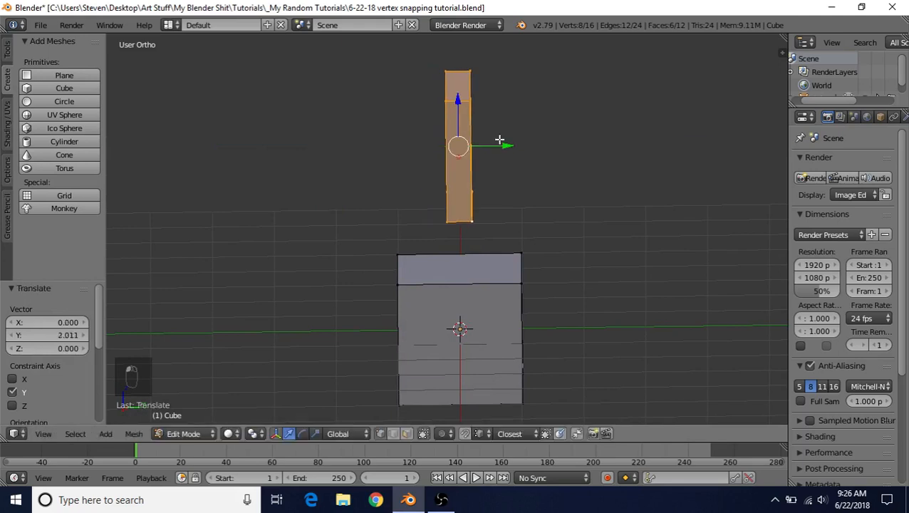
Step: Move the thin slab -0.366 units along Y, off the middle of the lower cube
{"action": "key", "text": "g"}
{"action": "key", "text": "y"}
{"action": "left_click", "coordinate": [478, 151]}
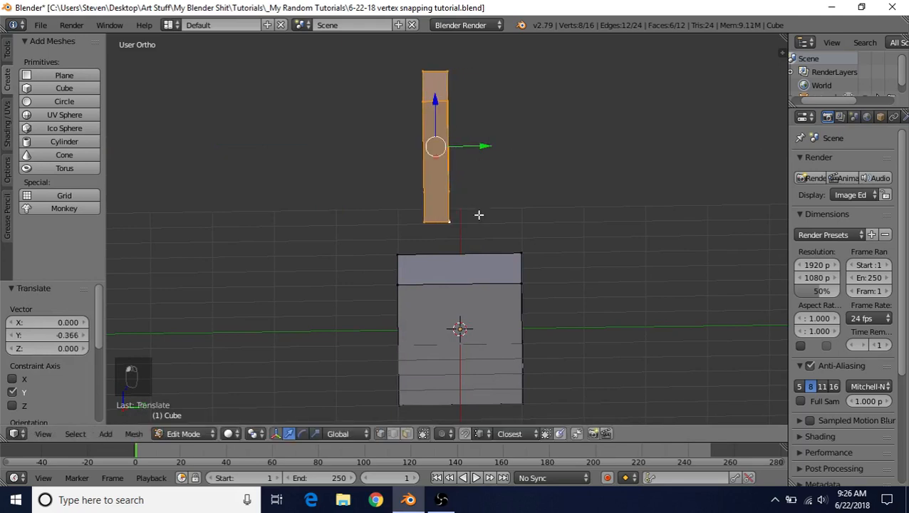
Step: Add a single centered vertical loop cut through the lower cube, dividing it in half across Y
{"action": "scroll", "coordinate": [468, 167], "scroll_direction": "up", "scroll_amount": 1}
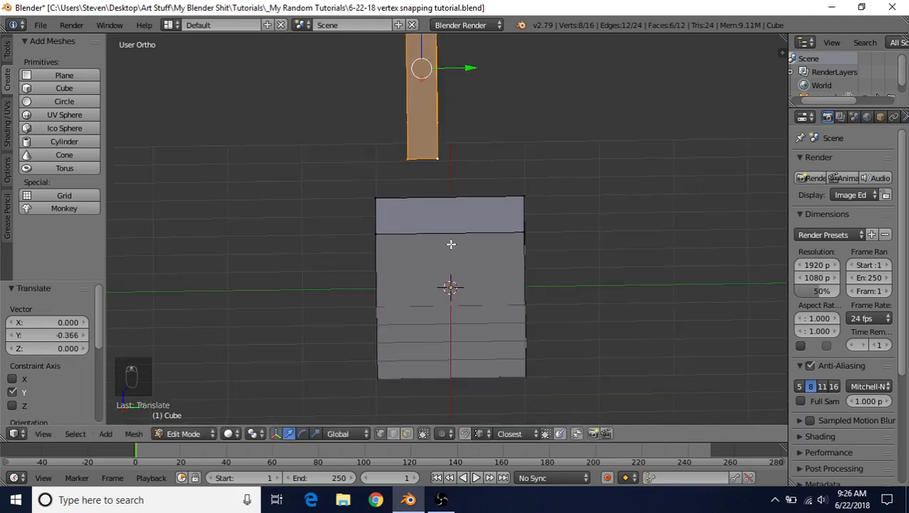
{"action": "scroll", "coordinate": [451, 245], "scroll_direction": "down", "scroll_amount": 2}
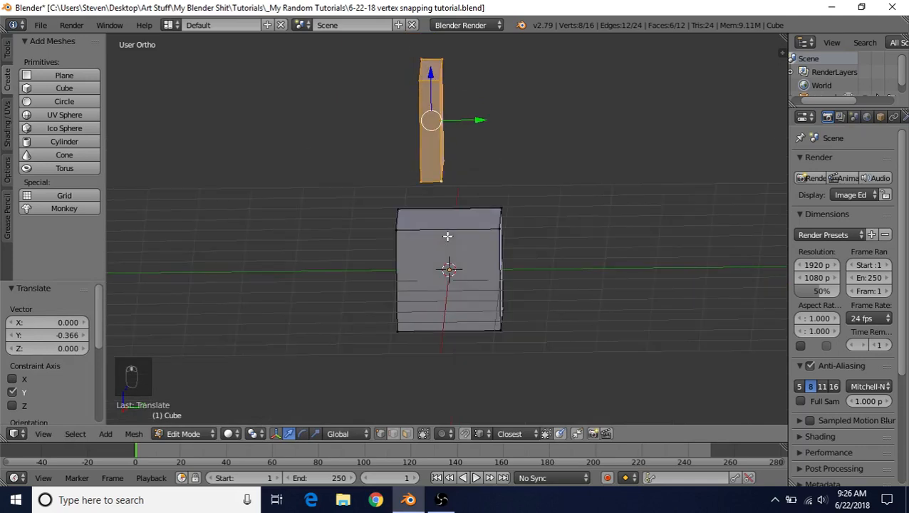
{"action": "middle_click_drag", "start_coordinate": [448, 237], "coordinate": [448, 235]}
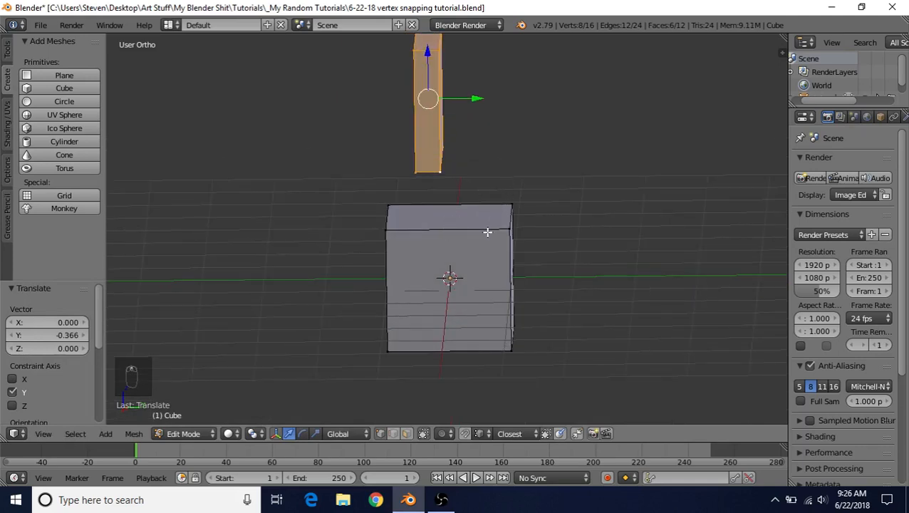
{"action": "key", "text": "ctrl+r"}
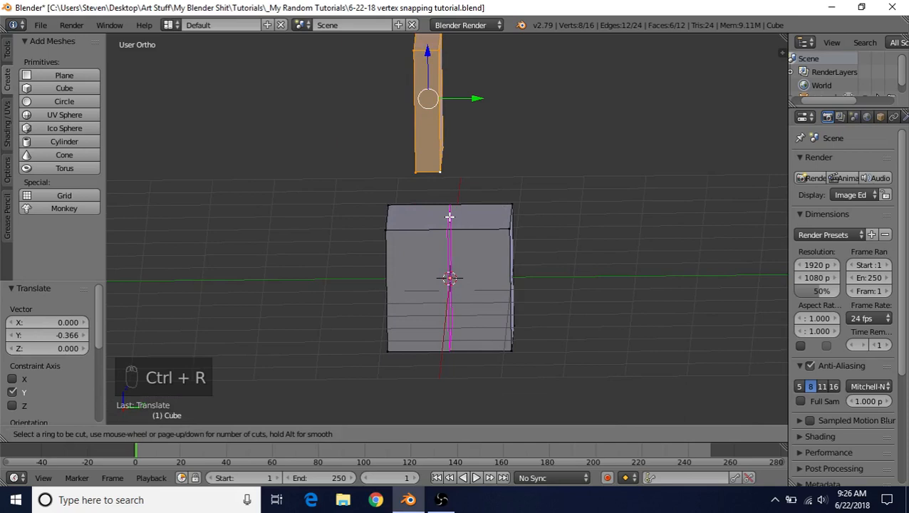
{"action": "left_click", "coordinate": [450, 217]}
{"action": "right_click", "coordinate": [450, 217]}
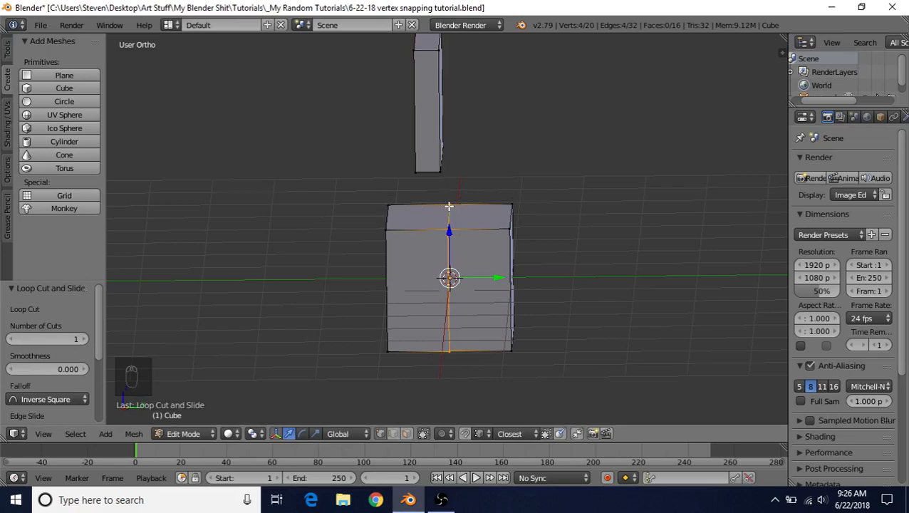
Step: Select the whole slab and snap it along Y to the lower cube's center loop from each side, with moves of 0.155 and -1.061
{"action": "middle_click_drag", "start_coordinate": [448, 208], "coordinate": [450, 231]}
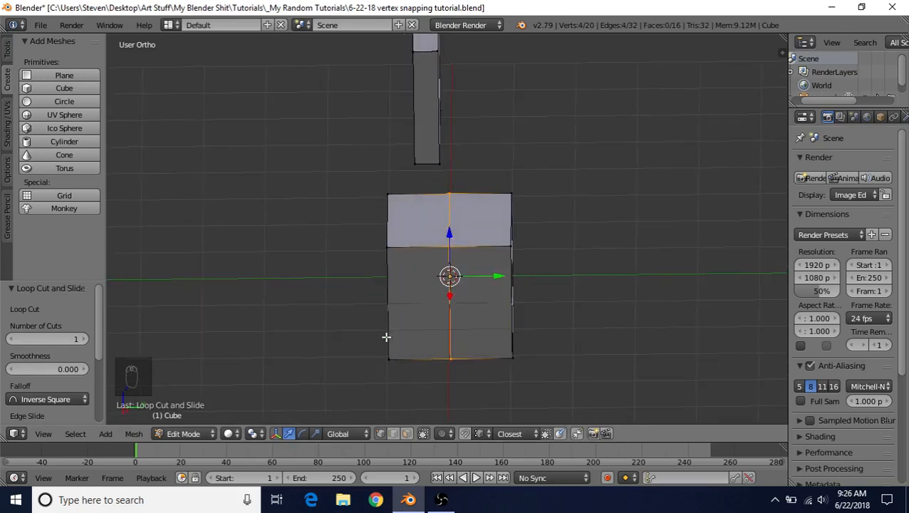
{"action": "right_click", "coordinate": [434, 69]}
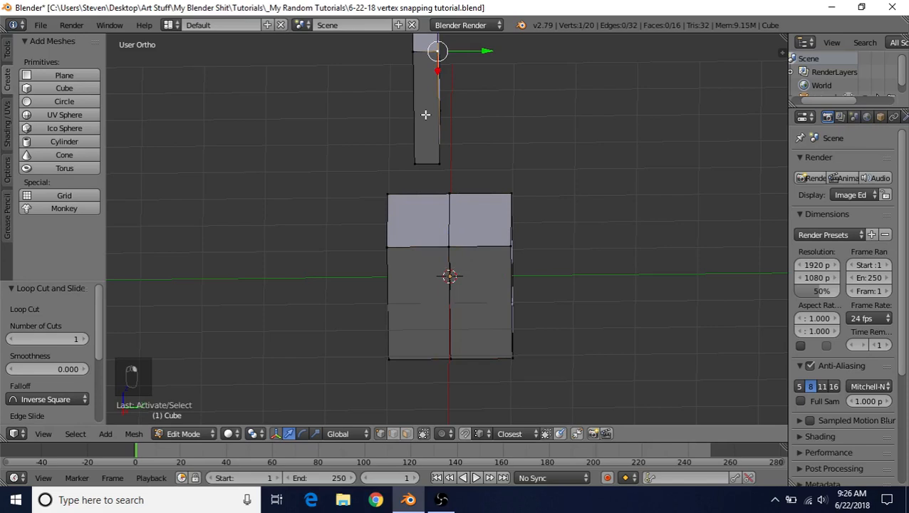
{"action": "key", "text": "ctrl+l"}
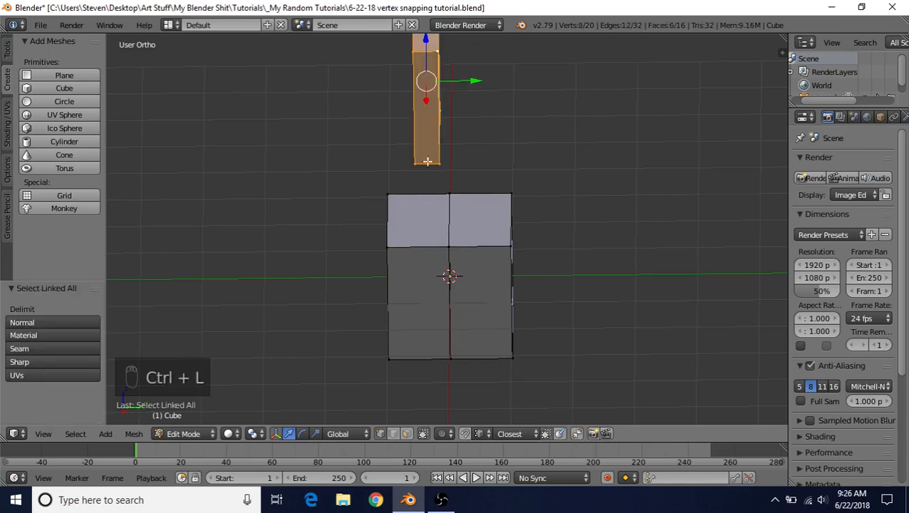
{"action": "middle_click_drag", "start_coordinate": [423, 202], "coordinate": [421, 185]}
{"action": "left_click_drag", "start_coordinate": [468, 97], "coordinate": [454, 188]}
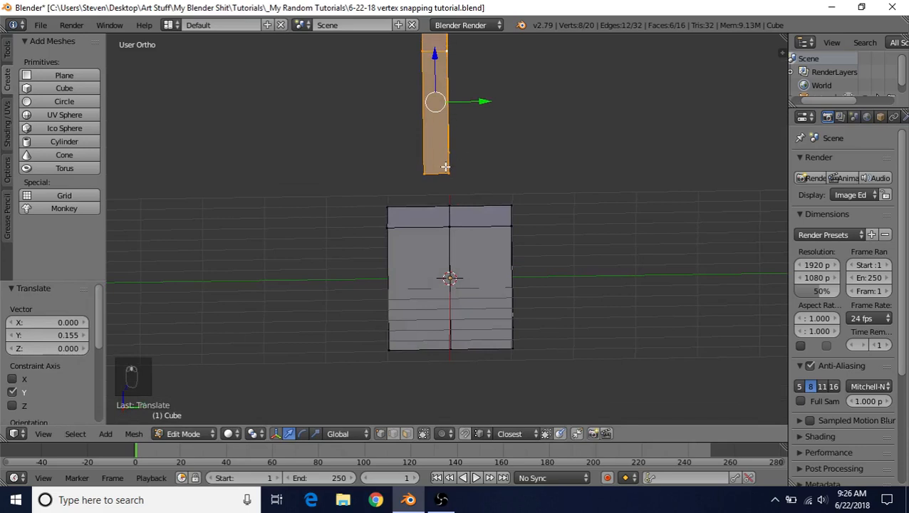
{"action": "left_click_drag", "start_coordinate": [478, 102], "coordinate": [454, 194]}
{"action": "left_click_drag", "start_coordinate": [473, 101], "coordinate": [442, 188]}
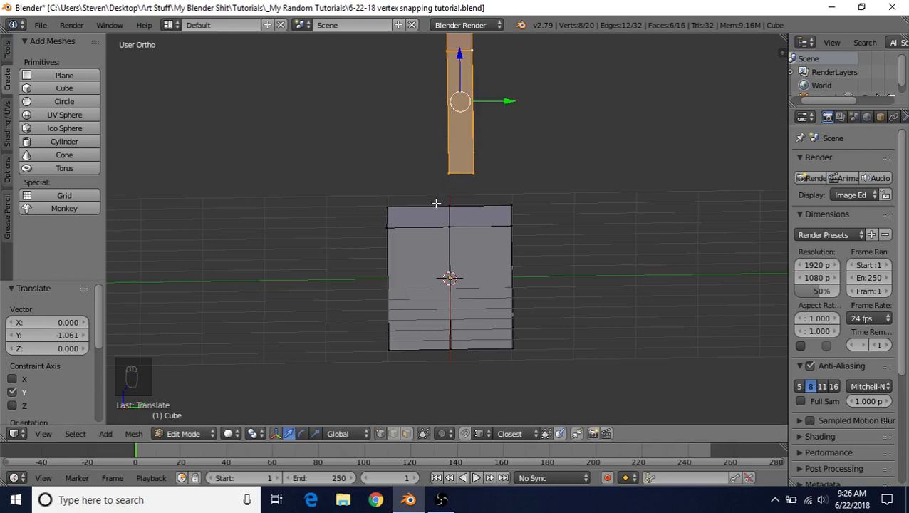
Step: Set the pivot point to Individual Origins and snap the slab -0.200 along Y, centering it on the lower cube's center loop
{"action": "scroll", "coordinate": [436, 206], "scroll_direction": "up", "scroll_amount": 2}
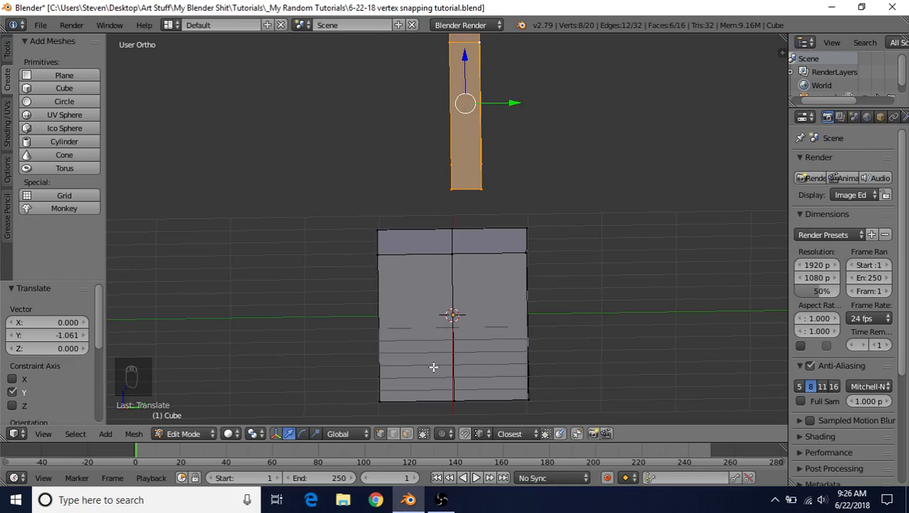
{"action": "left_click", "coordinate": [255, 433]}
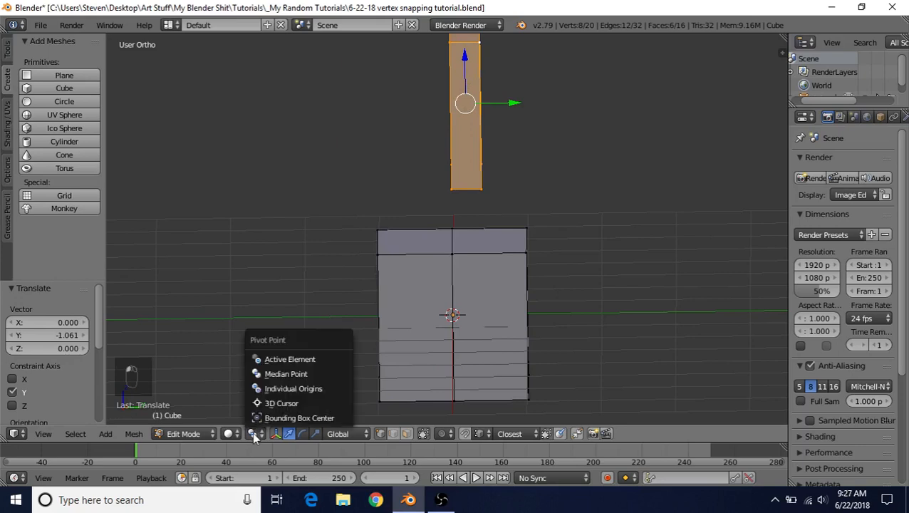
{"action": "left_click", "coordinate": [293, 388]}
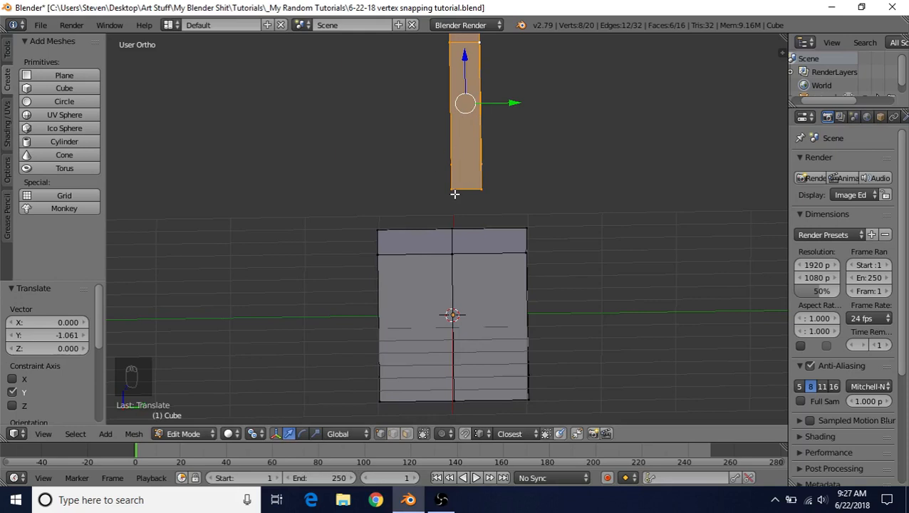
{"action": "left_click_drag", "start_coordinate": [513, 102], "coordinate": [440, 223]}
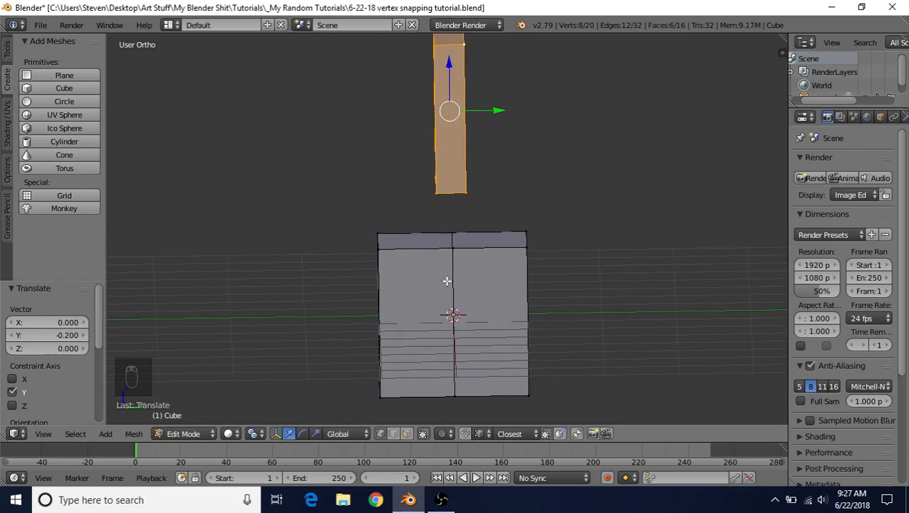
Step: Compare the global Y coordinates of the slab's two front upper vertices to check that it is centered
{"action": "middle_click_drag", "start_coordinate": [468, 158], "coordinate": [467, 163]}
{"action": "key", "text": "n"}
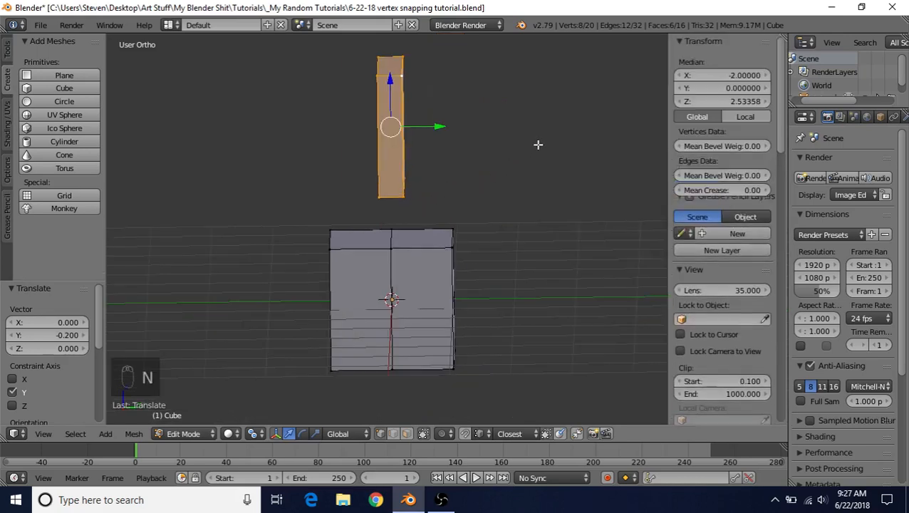
{"action": "right_click", "coordinate": [400, 74]}
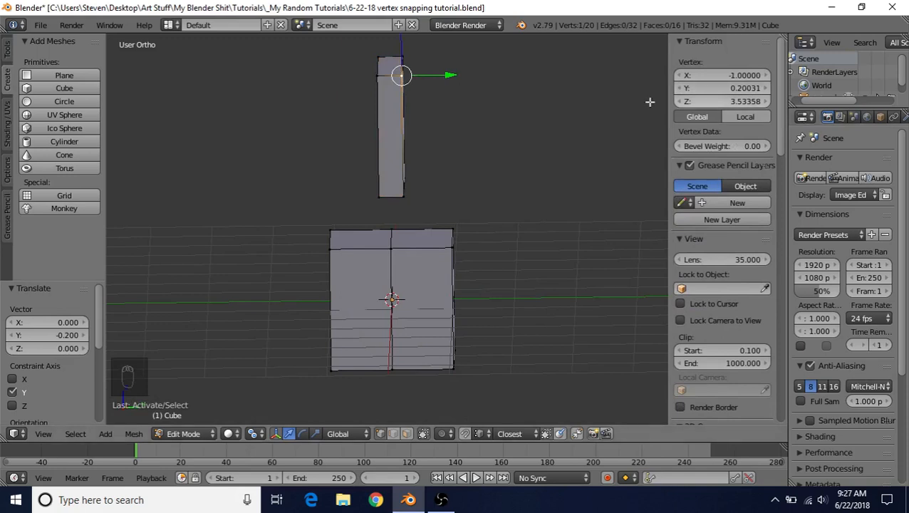
{"action": "right_click", "coordinate": [368, 76]}
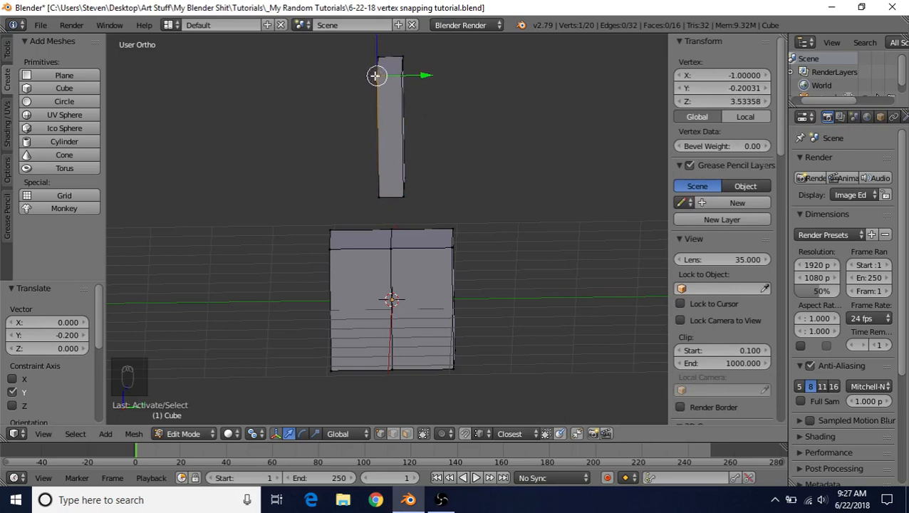
{"action": "right_click", "coordinate": [399, 77]}
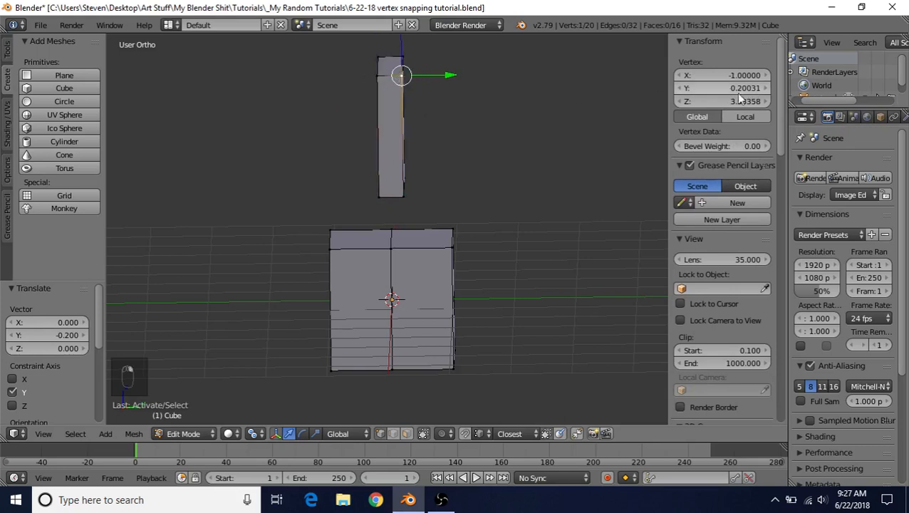
{"action": "right_click", "coordinate": [375, 76]}
Step: Try a centered loop cut lengthwise through the thin slab
{"action": "key", "text": "ctrl+r"}
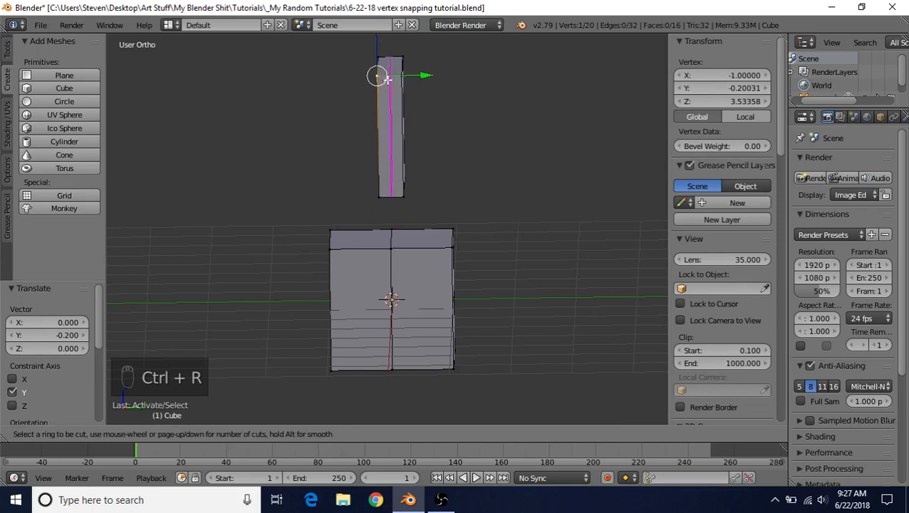
{"action": "left_click", "coordinate": [387, 78]}
{"action": "right_click", "coordinate": [389, 79]}
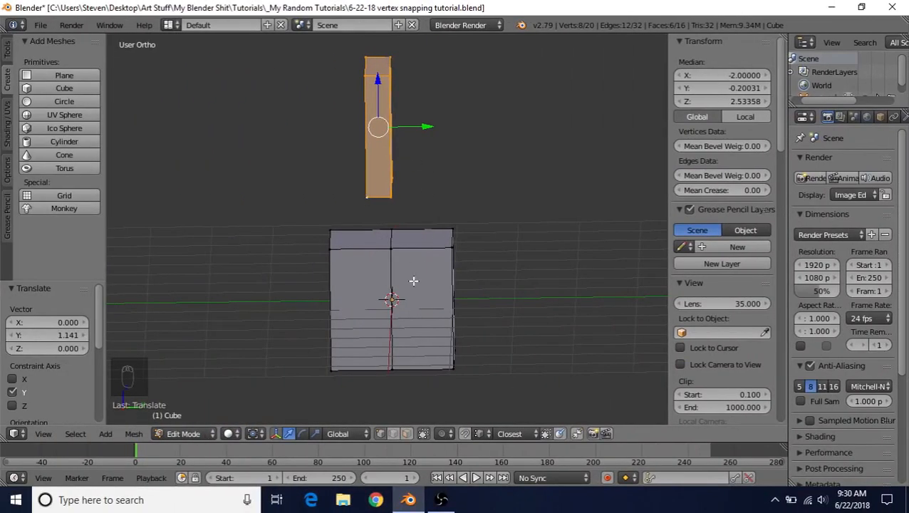
Step: Switch to face selection and inset the slab's large side face facing negative Y with a thickness of 0.4032
{"action": "left_click", "coordinate": [407, 433]}
{"action": "middle_click_drag", "start_coordinate": [431, 253], "coordinate": [462, 242]}
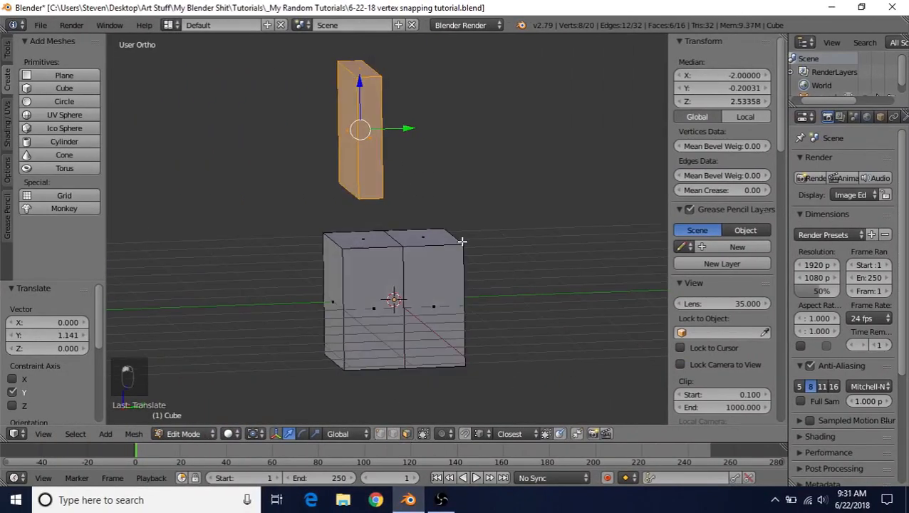
{"action": "right_click", "coordinate": [345, 142]}
{"action": "middle_click_drag", "start_coordinate": [354, 182], "coordinate": [382, 253], "text": "shift"}
{"action": "scroll", "coordinate": [382, 253], "scroll_direction": "up", "scroll_amount": 2}
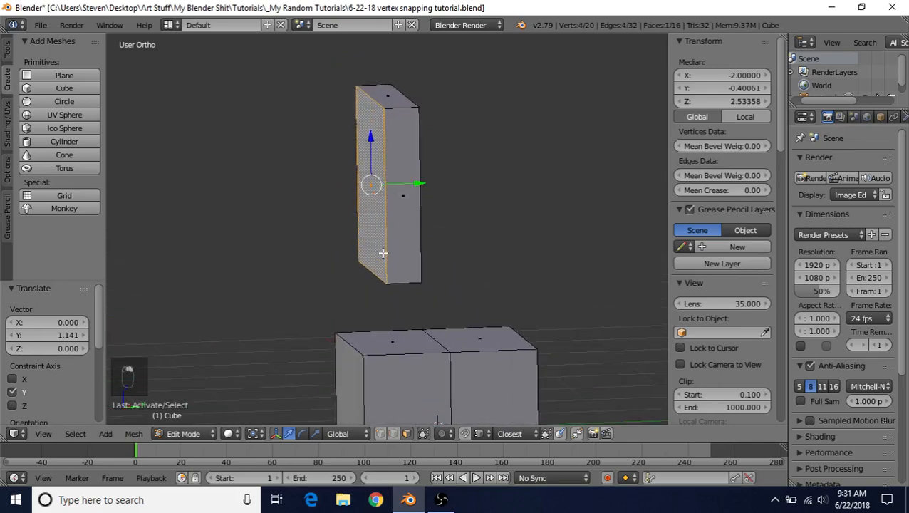
{"action": "key", "text": "i"}
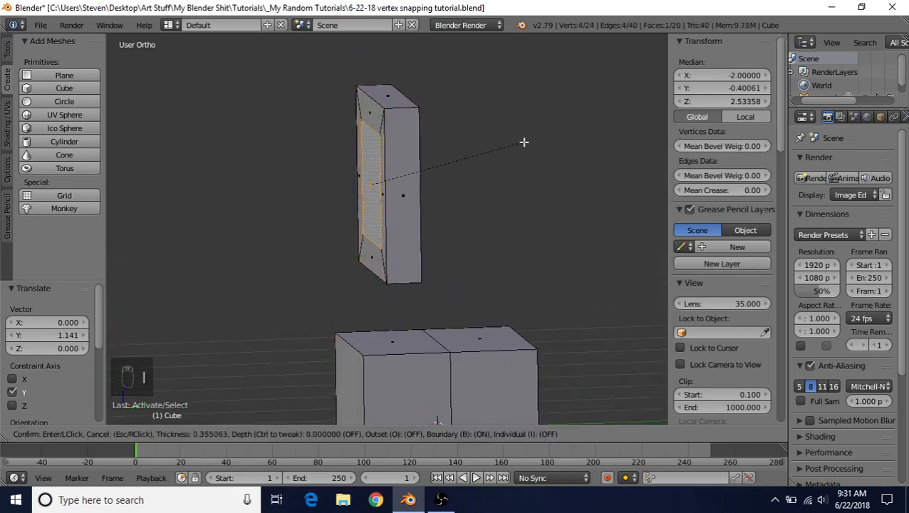
{"action": "left_click", "coordinate": [520, 146]}
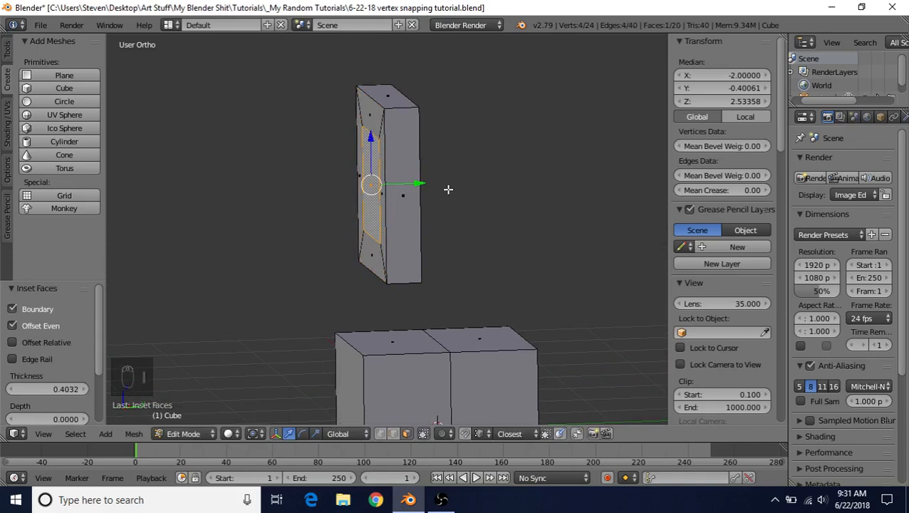
Step: Extrude the inset face and move it -0.360 units along Y to form a raised block on the slab
{"action": "key", "text": "e"}
{"action": "right_click", "coordinate": [425, 131]}
{"action": "left_click_drag", "start_coordinate": [416, 184], "coordinate": [383, 186]}
{"action": "middle_click_drag", "start_coordinate": [441, 179], "coordinate": [413, 149]}
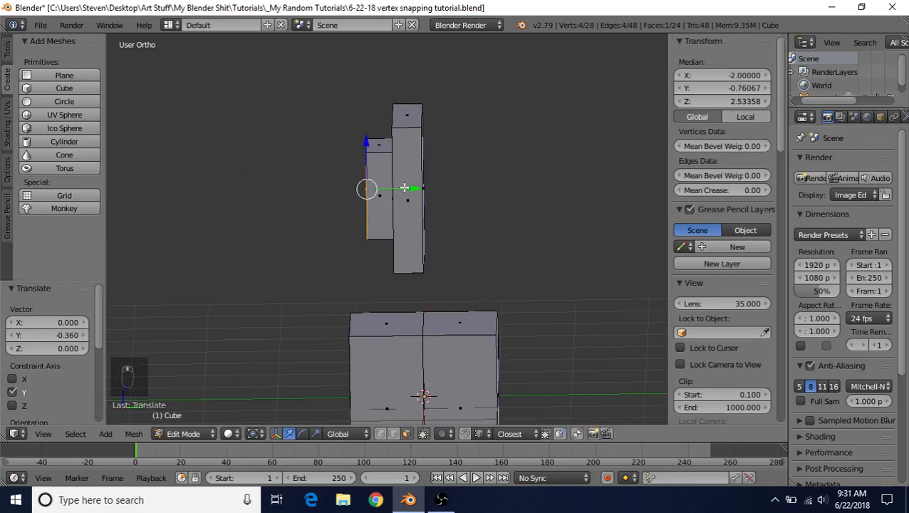
{"action": "middle_click_drag", "start_coordinate": [404, 187], "coordinate": [419, 193], "text": "shift"}
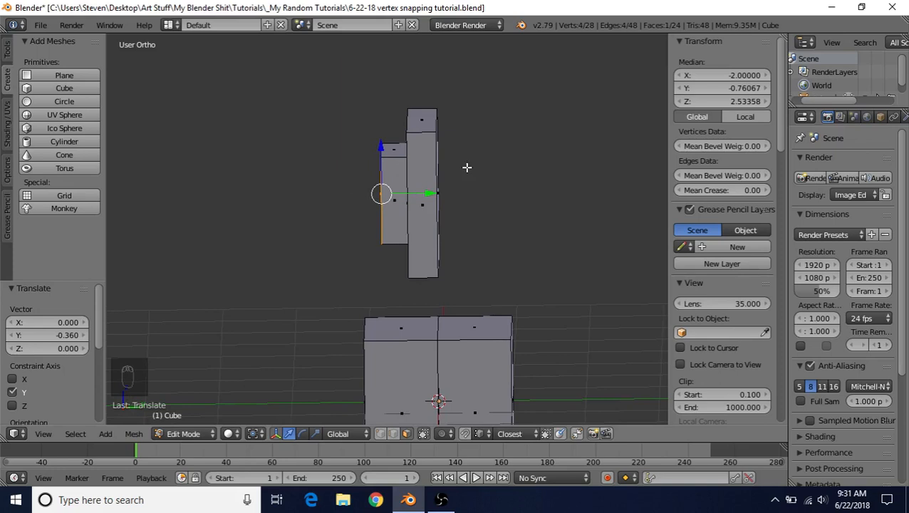
{"action": "left_click", "coordinate": [873, 116]}
{"action": "left_click", "coordinate": [887, 117]}
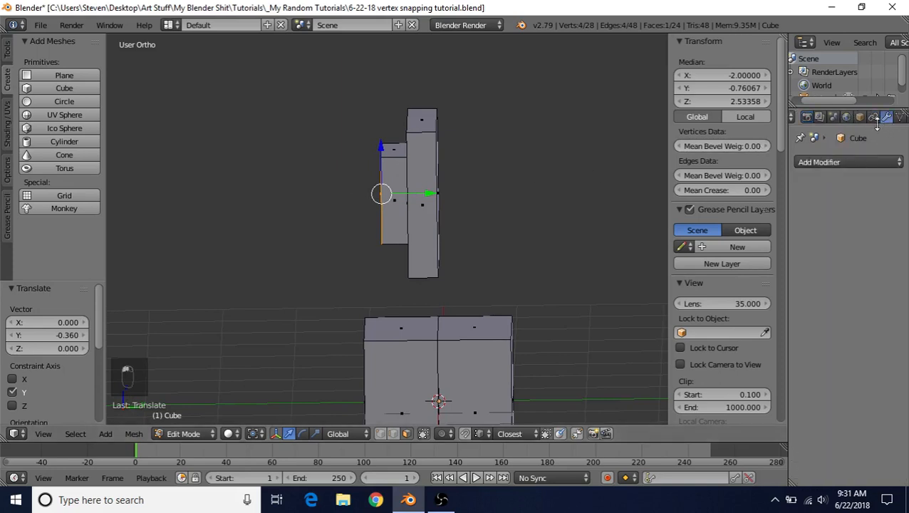
{"action": "left_click", "coordinate": [831, 166]}
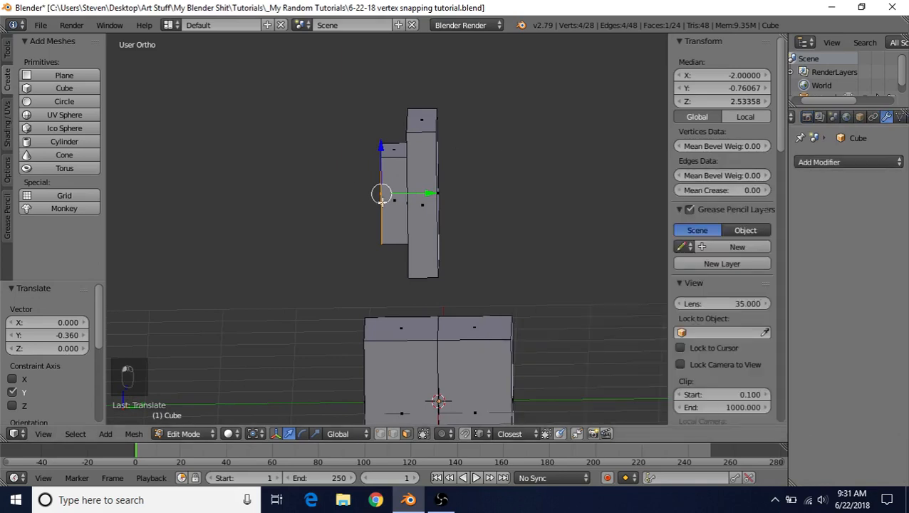
Step: Select the entire stepped slab, duplicate it, and move the copy -1.213 units along Y
{"action": "scroll", "coordinate": [462, 215], "scroll_direction": "down", "scroll_amount": 2}
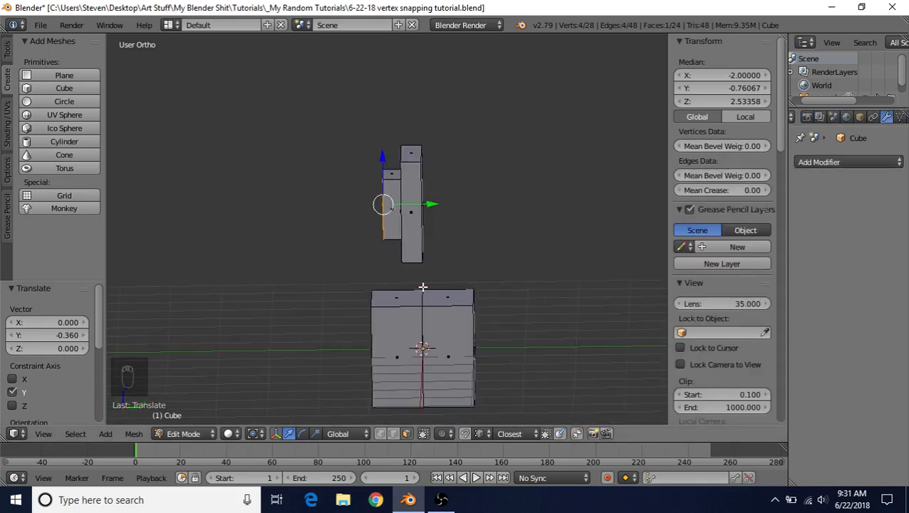
{"action": "scroll", "coordinate": [423, 287], "scroll_direction": "up", "scroll_amount": 2}
{"action": "middle_click_drag", "start_coordinate": [423, 295], "coordinate": [440, 256], "text": "shift"}
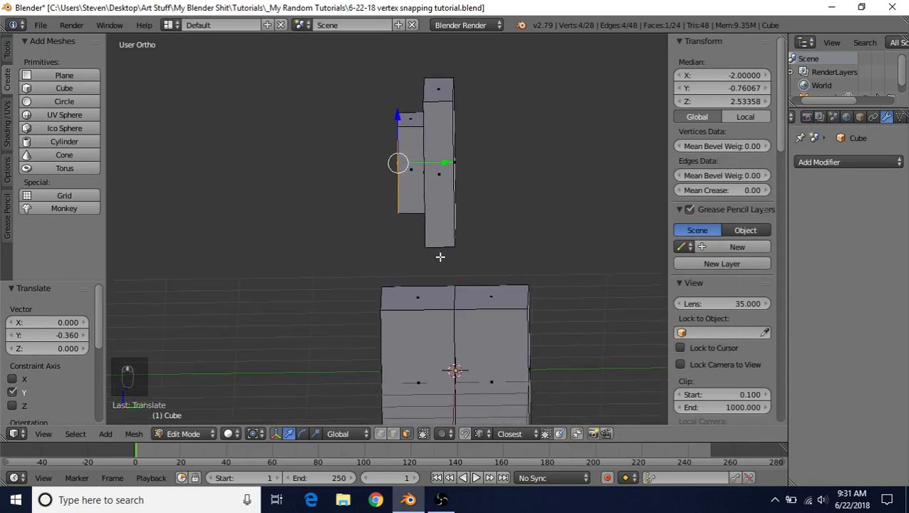
{"action": "key", "text": "ctrl+l"}
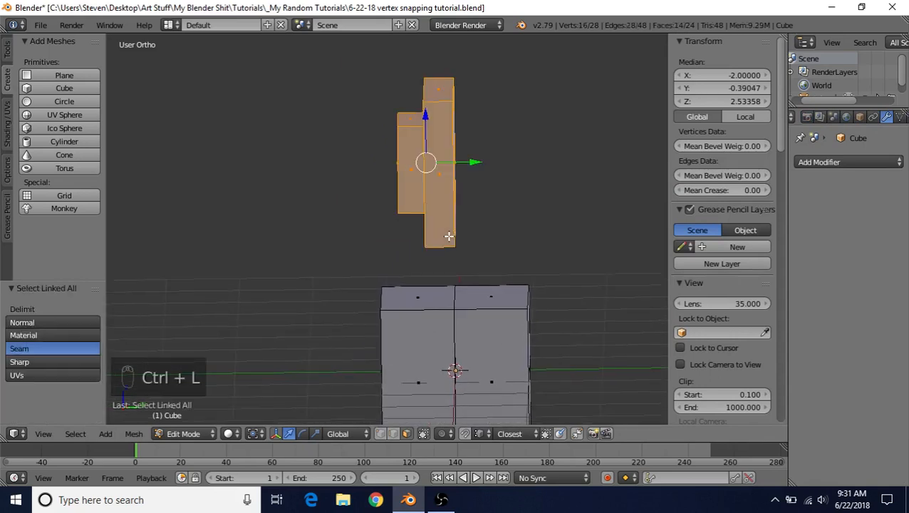
{"action": "key", "text": "shift+d"}
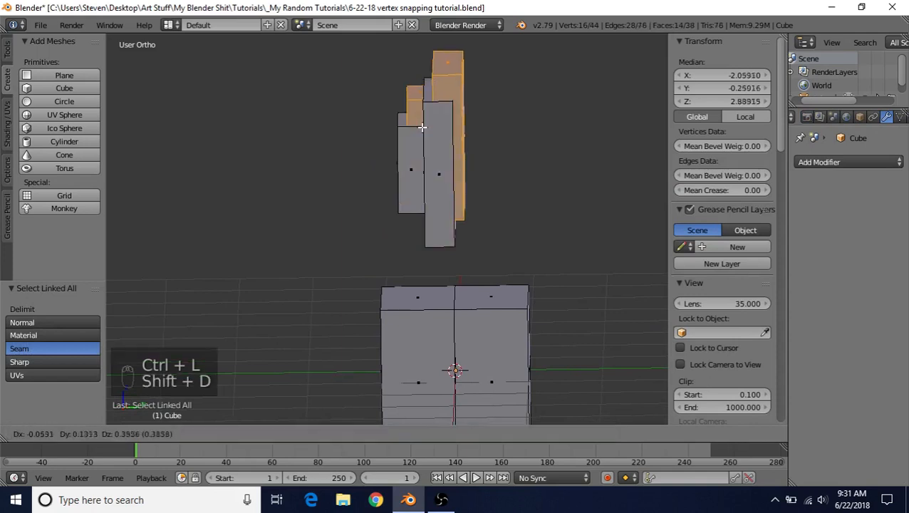
{"action": "right_click", "coordinate": [436, 147]}
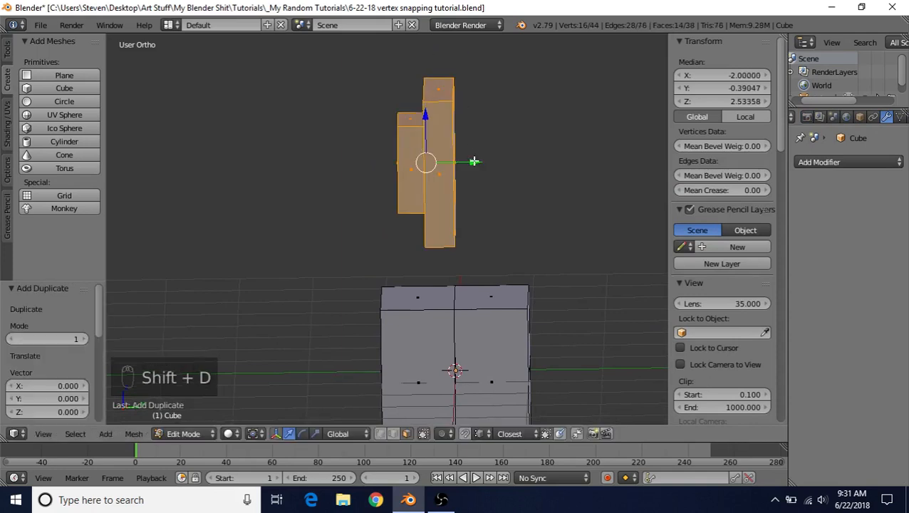
{"action": "key", "text": "g"}
{"action": "key", "text": "y"}
{"action": "left_click", "coordinate": [388, 164]}
Step: Set the pivot point to Median Point and snap the duplicated slab 0.452 units along Y against the original slab's raised block
{"action": "left_click", "coordinate": [254, 433]}
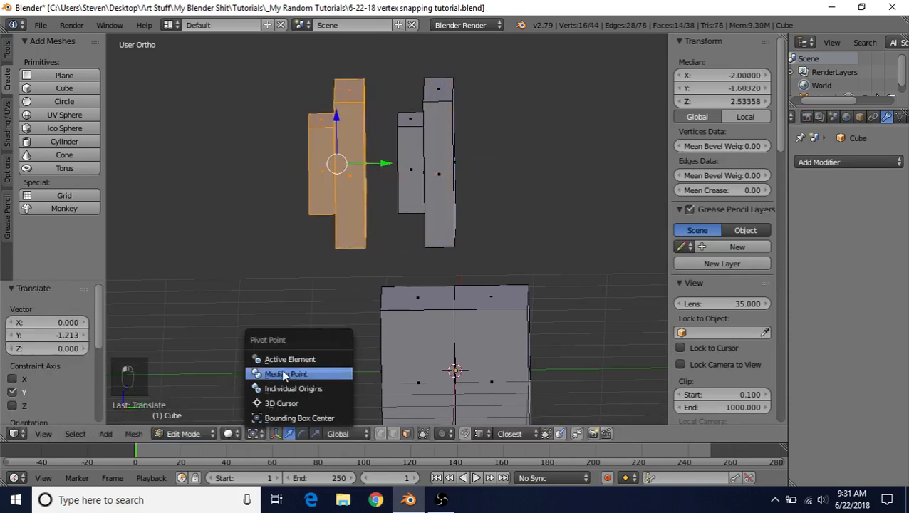
{"action": "left_click", "coordinate": [285, 376]}
{"action": "left_click_drag", "start_coordinate": [377, 163], "coordinate": [391, 126]}
{"action": "left_click", "coordinate": [393, 127]}
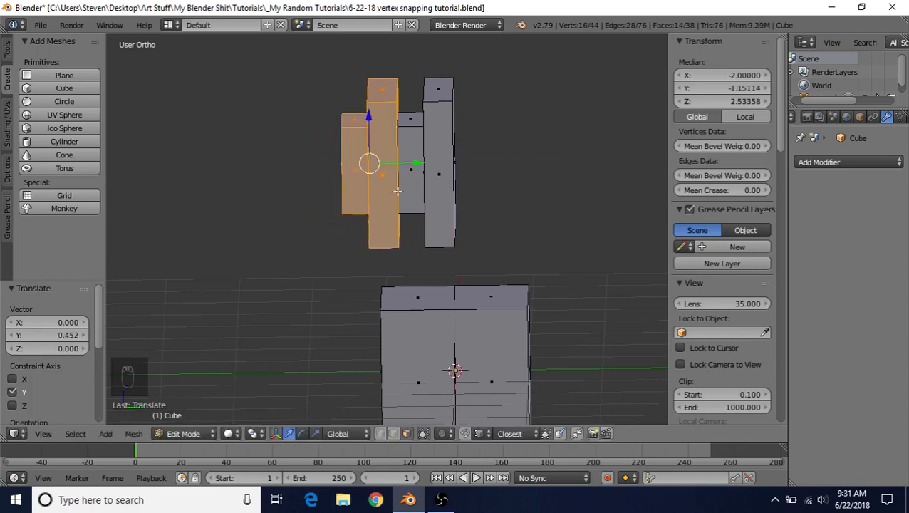
{"action": "key", "text": "Tab"}
{"action": "scroll", "coordinate": [401, 213], "scroll_direction": "down", "scroll_amount": 2}
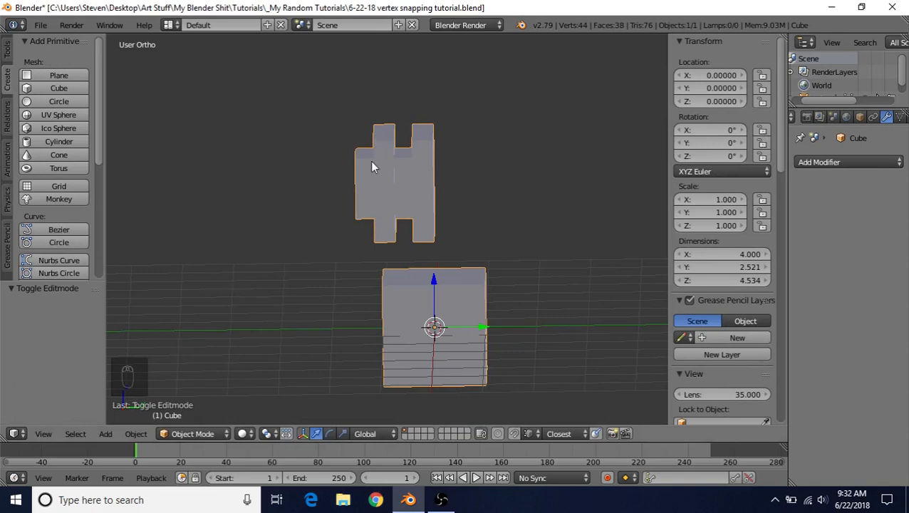
Step: Duplicate the stepped slab again, moving it -1.105 units along Y, and snap it back 0.344 units against the middle slab's raised block
{"action": "key", "text": "Tab"}
{"action": "scroll", "coordinate": [404, 244], "scroll_direction": "up", "scroll_amount": 2}
{"action": "middle_click_drag", "start_coordinate": [384, 178], "coordinate": [392, 156], "text": "shift"}
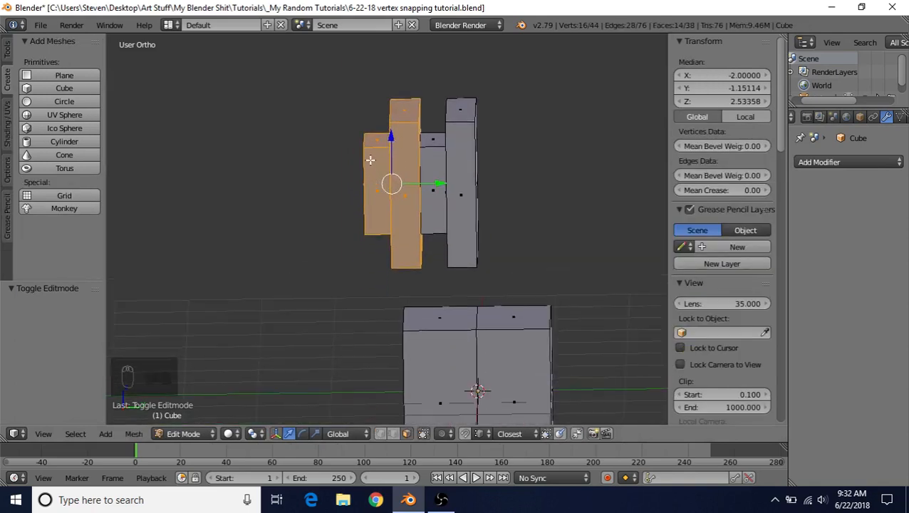
{"action": "key", "text": "shift+d"}
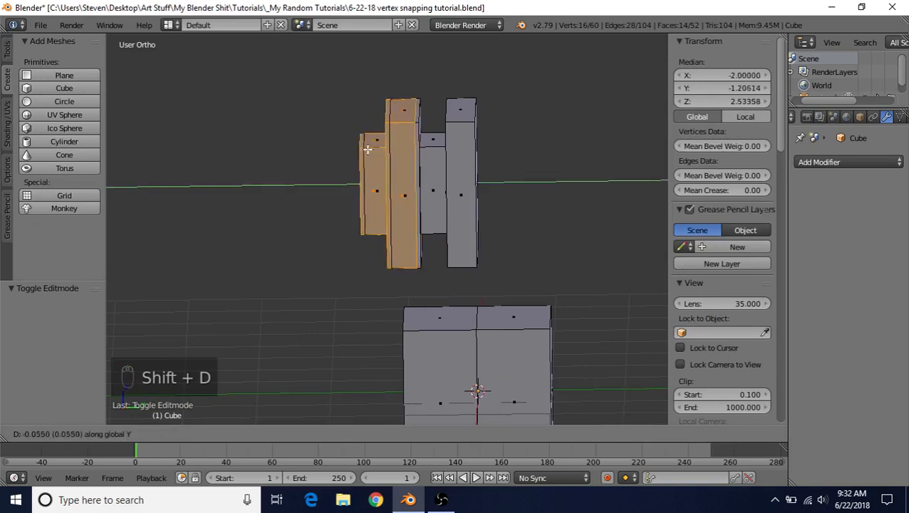
{"action": "left_click", "coordinate": [295, 151]}
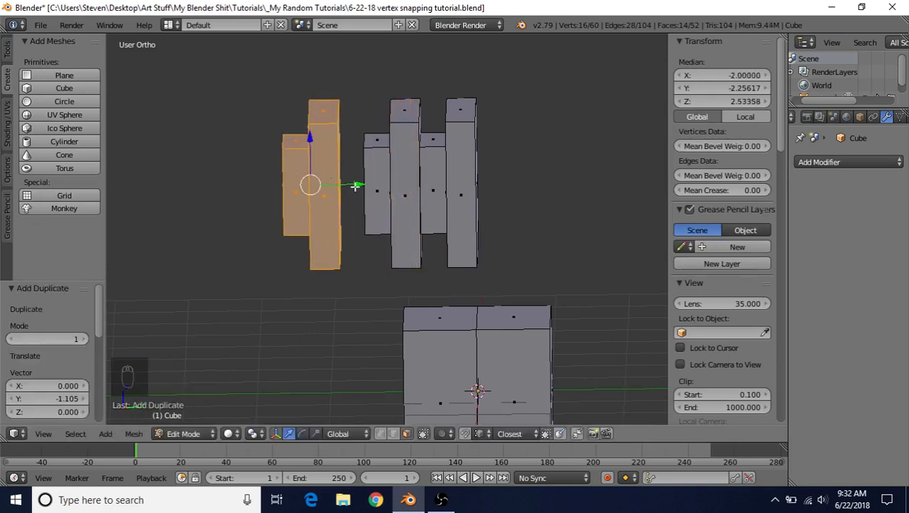
{"action": "left_click_drag", "start_coordinate": [354, 185], "coordinate": [363, 152]}
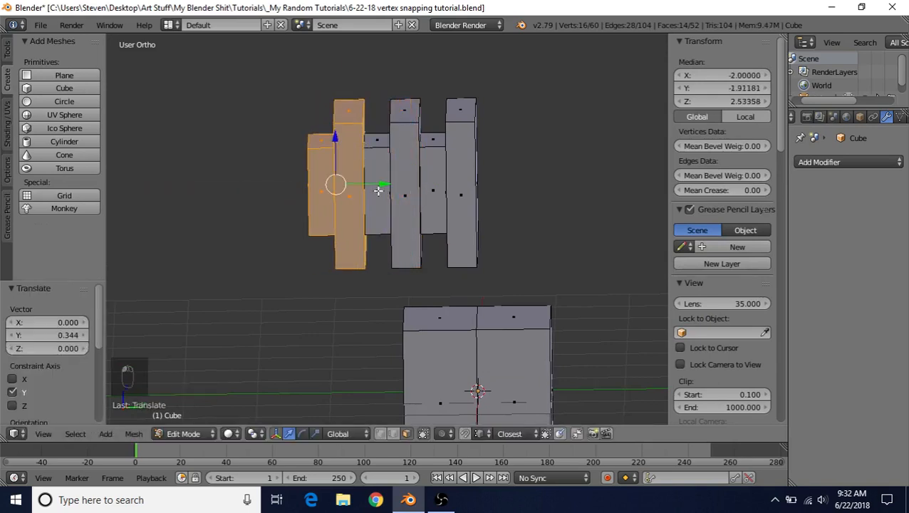
Step: Pull the third slab away along negative Y and snap it back 0.788 units against the middle slab's raised block
{"action": "left_click_drag", "start_coordinate": [377, 188], "coordinate": [365, 147]}
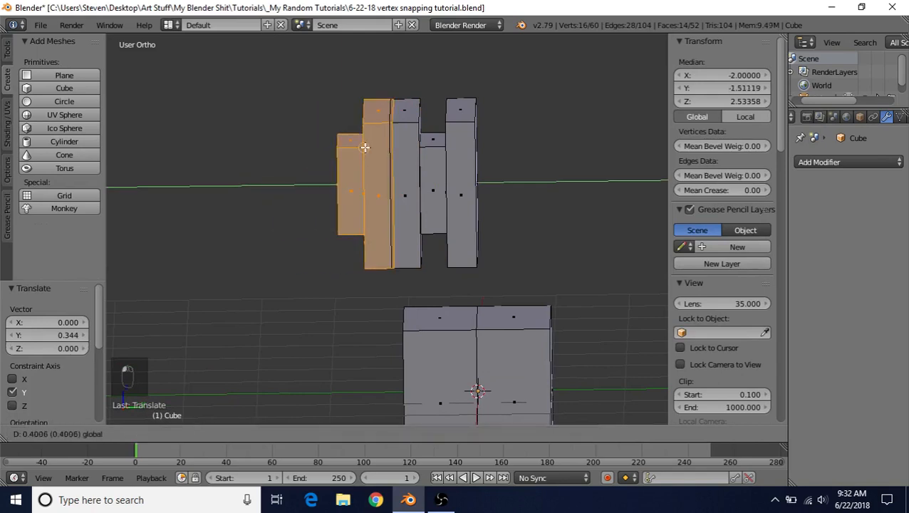
{"action": "right_click", "coordinate": [365, 151]}
{"action": "left_click_drag", "start_coordinate": [368, 183], "coordinate": [311, 185]}
{"action": "left_click_drag", "start_coordinate": [322, 183], "coordinate": [356, 151]}
Step: Inspect the row of three stepped slabs above the cube in Object Mode from several angles
{"action": "scroll", "coordinate": [363, 199], "scroll_direction": "down", "scroll_amount": 3}
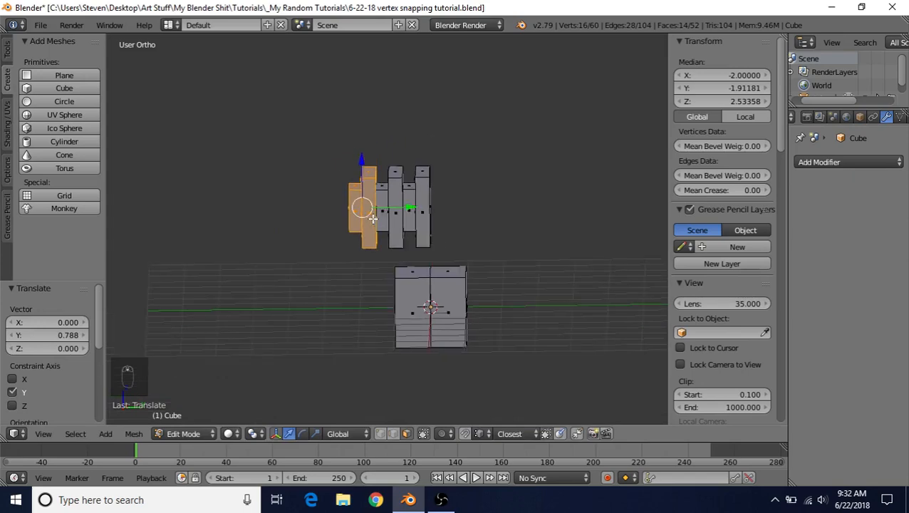
{"action": "scroll", "coordinate": [378, 221], "scroll_direction": "up", "scroll_amount": 3}
{"action": "key", "text": "Tab"}
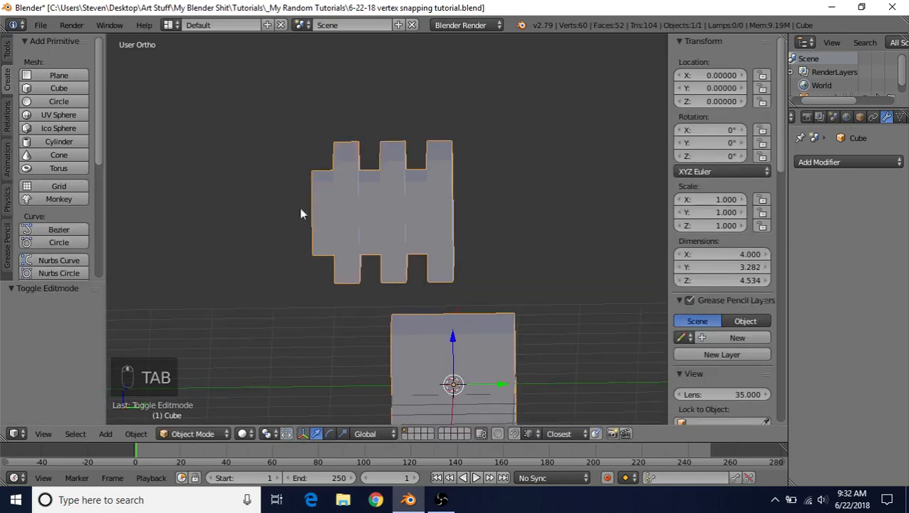
{"action": "middle_click_drag", "start_coordinate": [343, 229], "coordinate": [442, 221]}
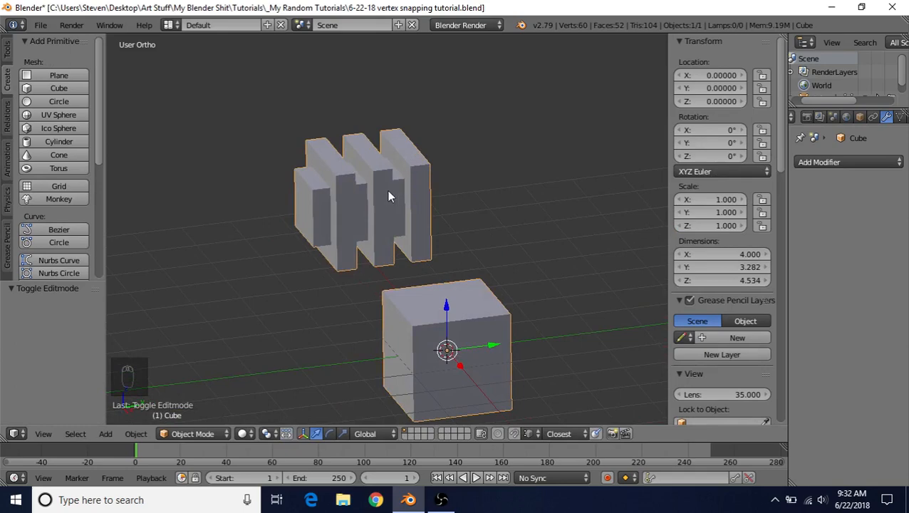
{"action": "middle_click_drag", "start_coordinate": [387, 190], "coordinate": [403, 174]}
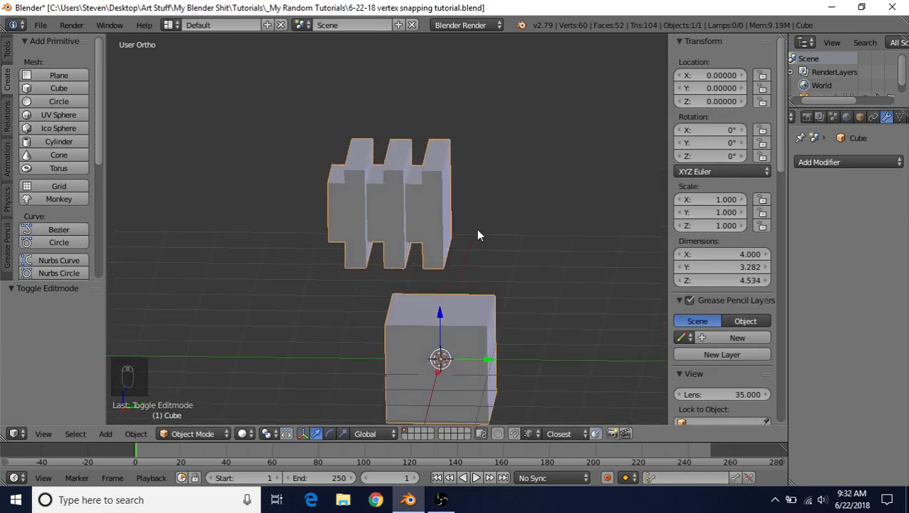
{"action": "scroll", "coordinate": [334, 251], "scroll_direction": "up", "scroll_amount": 3}
{"action": "key", "text": "Tab"}
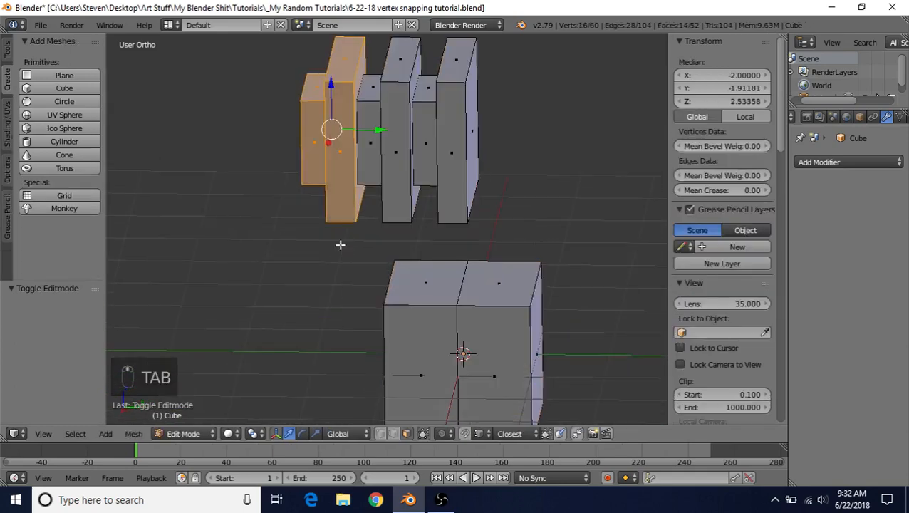
Step: Add a 32-vertex circle of radius 1.000, raise it 1.288 units along Z above the cube, and scale it by 0.248
{"action": "middle_click_drag", "start_coordinate": [460, 287], "coordinate": [345, 261]}
{"action": "scroll", "coordinate": [410, 225], "scroll_direction": "up", "scroll_amount": 2}
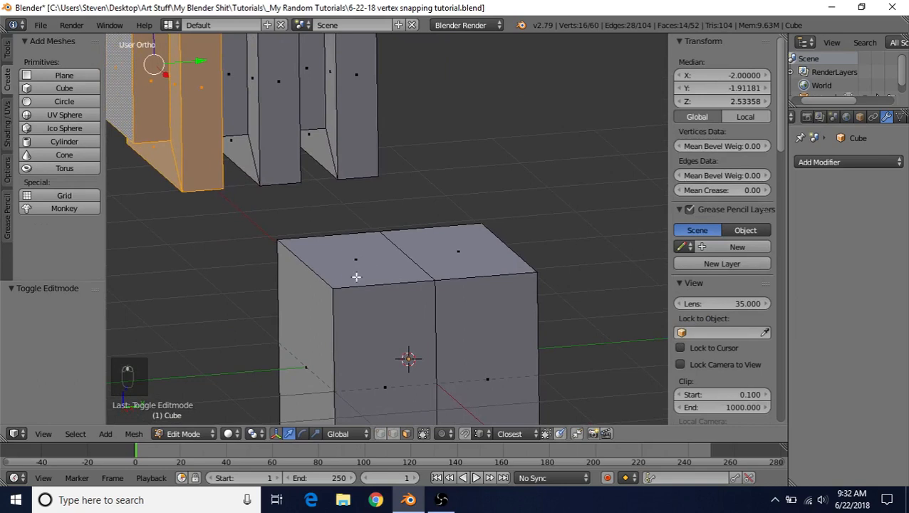
{"action": "scroll", "coordinate": [393, 256], "scroll_direction": "down", "scroll_amount": 1}
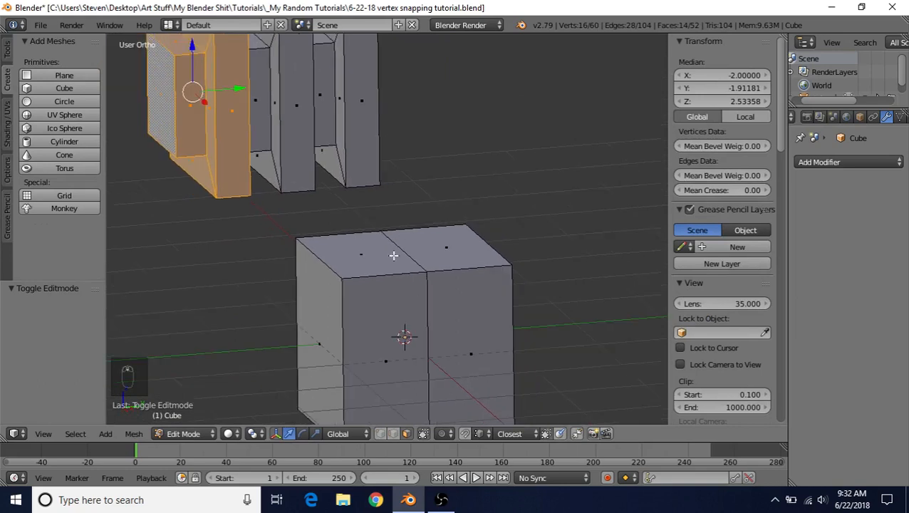
{"action": "left_click", "coordinate": [57, 99]}
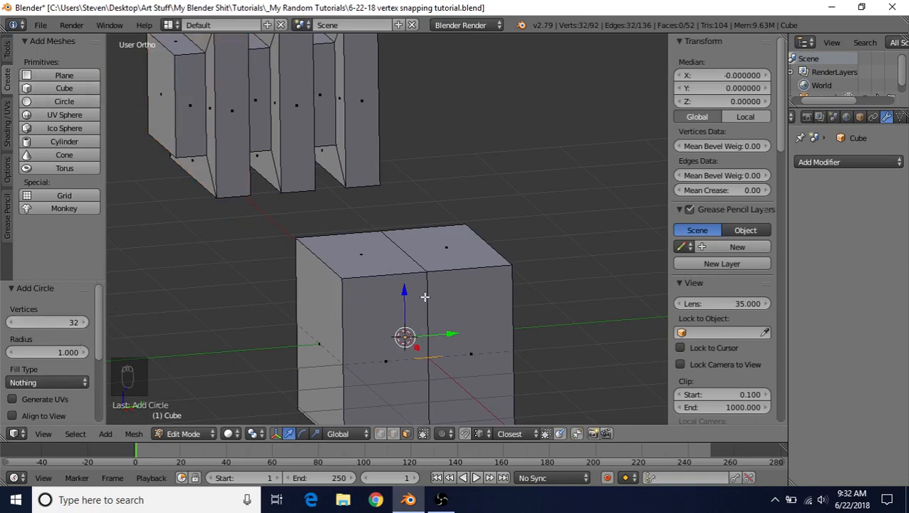
{"action": "left_click_drag", "start_coordinate": [405, 290], "coordinate": [420, 183]}
{"action": "middle_click_drag", "start_coordinate": [419, 266], "coordinate": [474, 168]}
{"action": "key", "text": "s"}
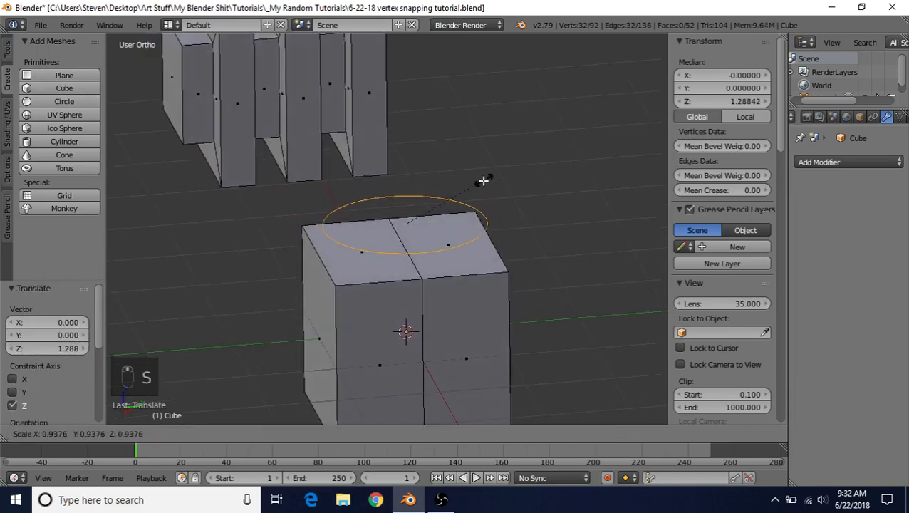
{"action": "left_click", "coordinate": [422, 207]}
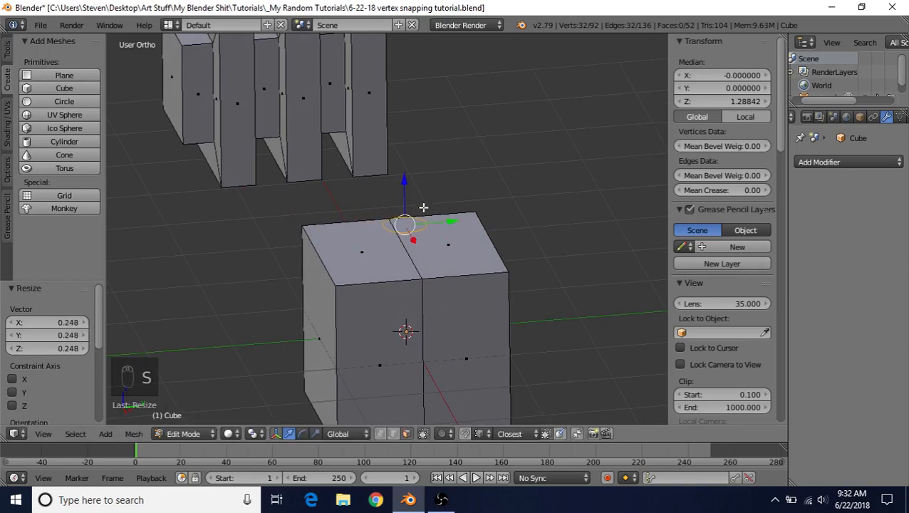
Step: Switch to vertex selection, extrude the circle 0.545 units up along Z, and scale the upper ring by 1.671 to form a flared cup
{"action": "middle_click_drag", "start_coordinate": [381, 434], "coordinate": [398, 354]}
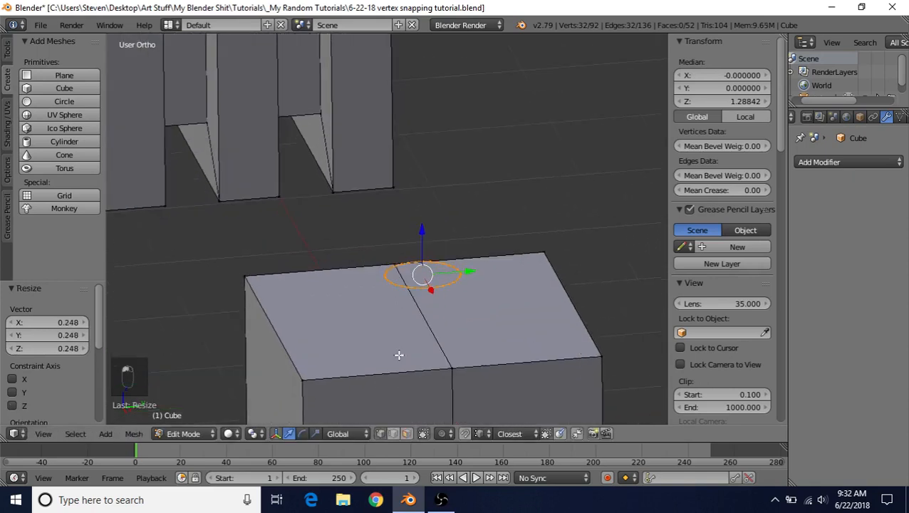
{"action": "key", "text": "e"}
{"action": "right_click", "coordinate": [463, 171]}
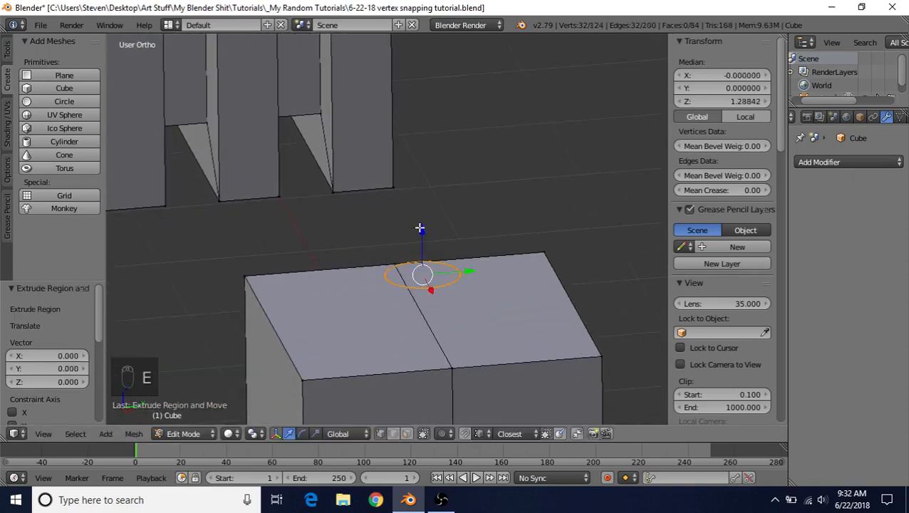
{"action": "left_click_drag", "start_coordinate": [422, 228], "coordinate": [420, 153]}
{"action": "key", "text": "s"}
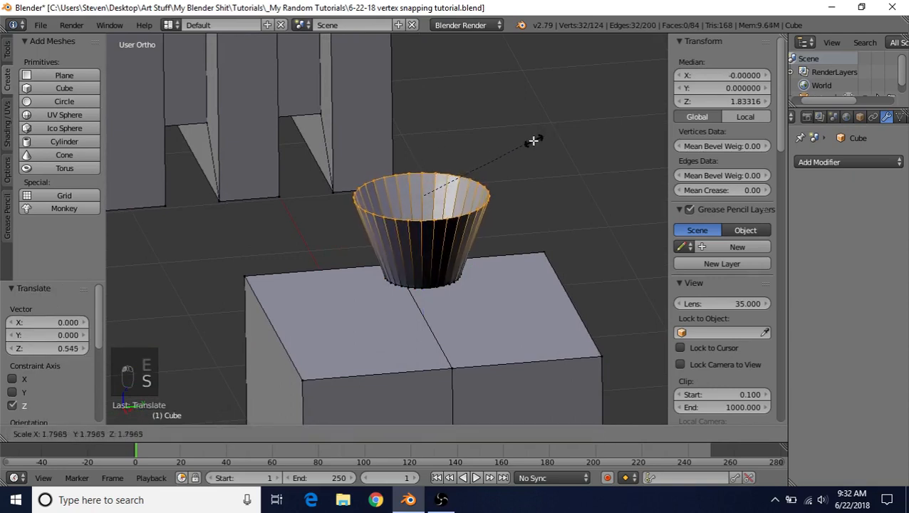
{"action": "left_click", "coordinate": [528, 143]}
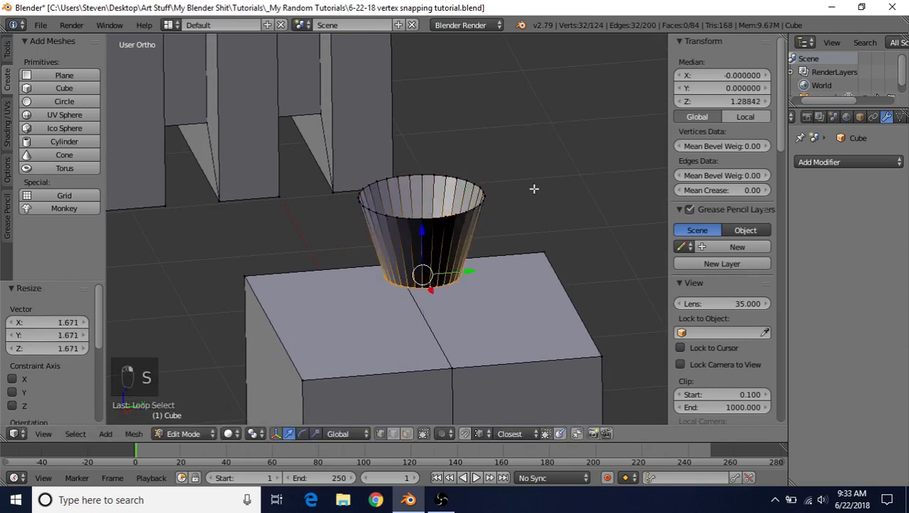
Step: Scale the cup's lower ring by 0.453, and scale the upper ring down slightly
{"action": "key", "text": "s"}
{"action": "left_click", "coordinate": [445, 218]}
{"action": "right_click", "coordinate": [445, 217], "text": "alt"}
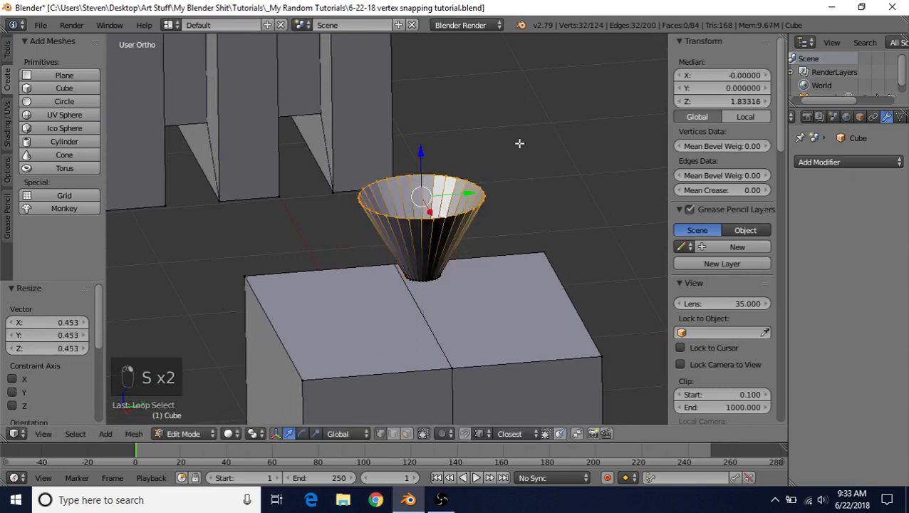
{"action": "key", "text": "s"}
{"action": "left_click", "coordinate": [492, 168]}
Step: Select the entire linked cup, make its normals consistent, and flip them
{"action": "key", "text": "ctrl+l"}
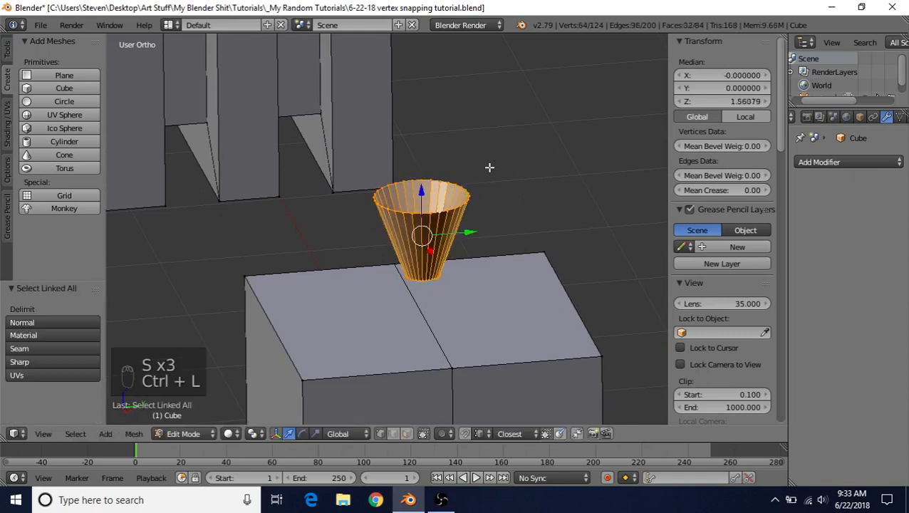
{"action": "key", "text": "ctrl+n"}
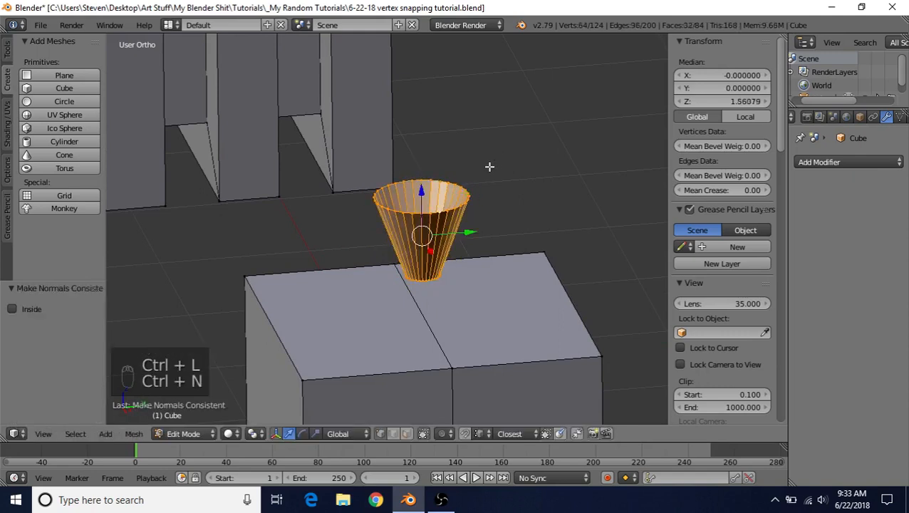
{"action": "left_click", "coordinate": [133, 433]}
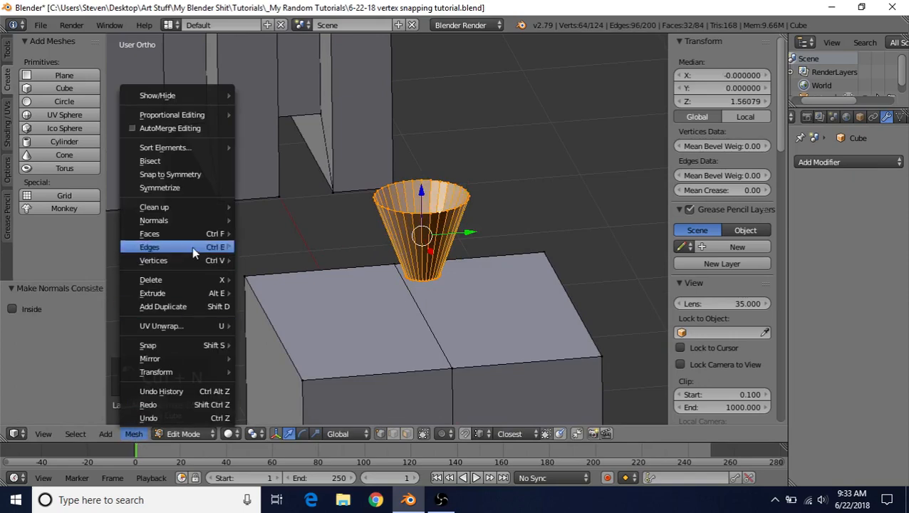
{"action": "mouse_move", "coordinate": [187, 227]}
{"action": "left_click", "coordinate": [282, 251]}
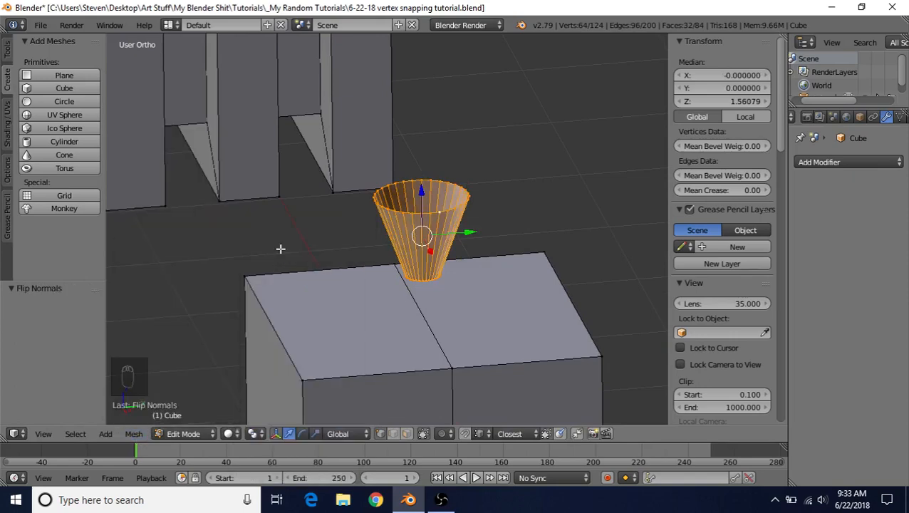
Step: Select the cup's bottom edge loop and fill it with a face
{"action": "mouse_move", "coordinate": [439, 287]}
{"action": "middle_mouse_down"}
{"action": "mouse_move", "coordinate": [430, 258]}
{"action": "mouse_move", "coordinate": [445, 281]}
{"action": "middle_mouse_up"}
{"action": "scroll", "coordinate": [430, 258], "scroll_direction": "up", "scroll_amount": 3}
{"action": "scroll", "coordinate": [445, 281], "scroll_direction": "up", "scroll_amount": 2}
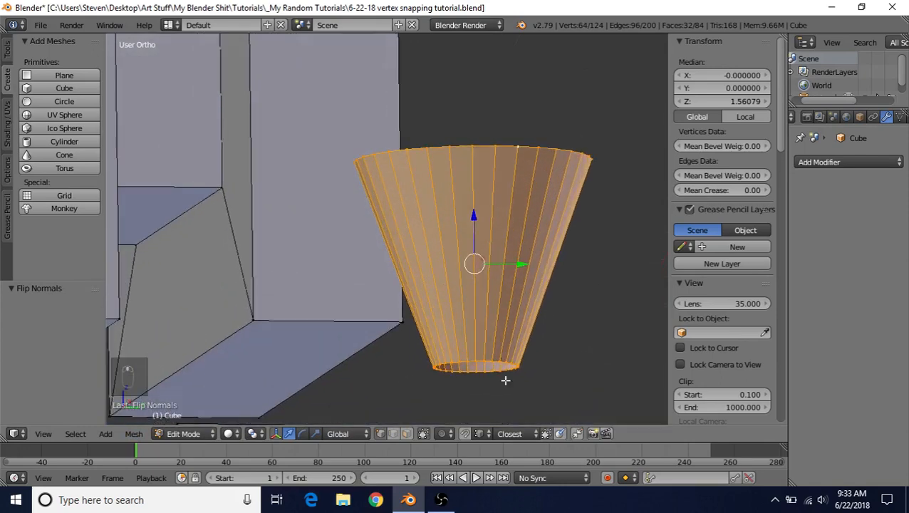
{"action": "right_click", "coordinate": [472, 366], "text": "alt"}
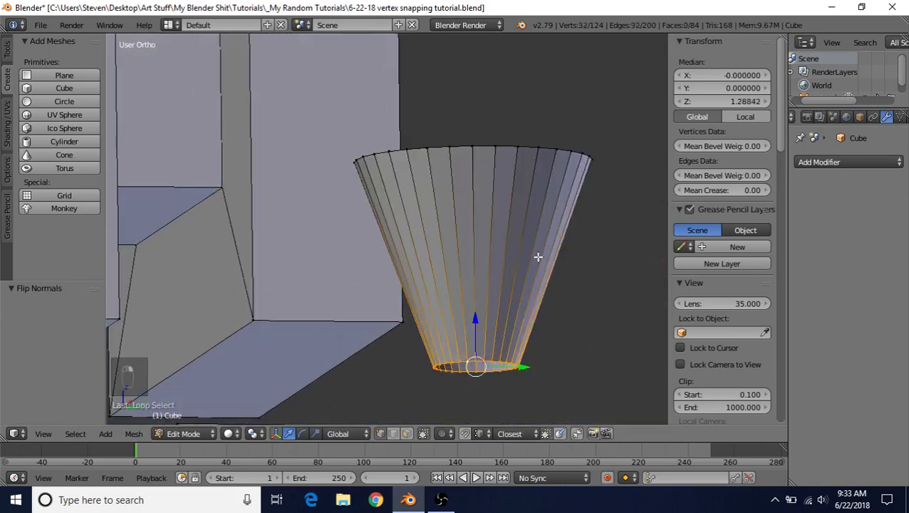
{"action": "key", "text": "f"}
{"action": "scroll", "coordinate": [439, 313], "scroll_direction": "down", "scroll_amount": 3}
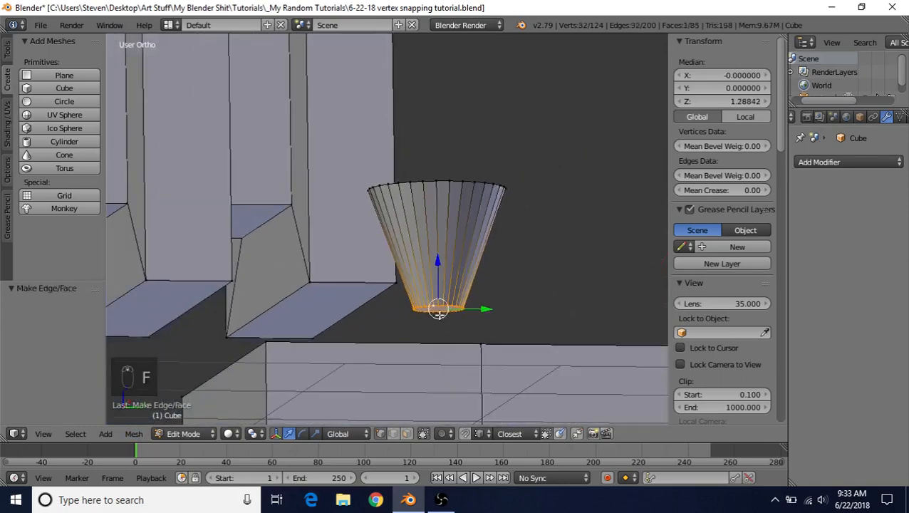
Step: Select the cup's top edge loop and scale it by 0.661
{"action": "middle_click_drag", "start_coordinate": [439, 313], "coordinate": [418, 307]}
{"action": "right_click", "coordinate": [446, 221], "text": "alt"}
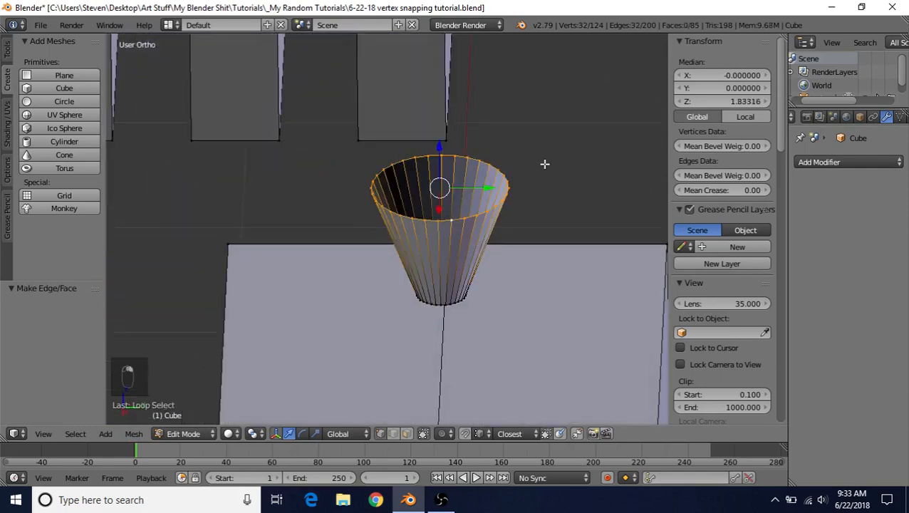
{"action": "key", "text": "s"}
{"action": "left_click", "coordinate": [504, 169]}
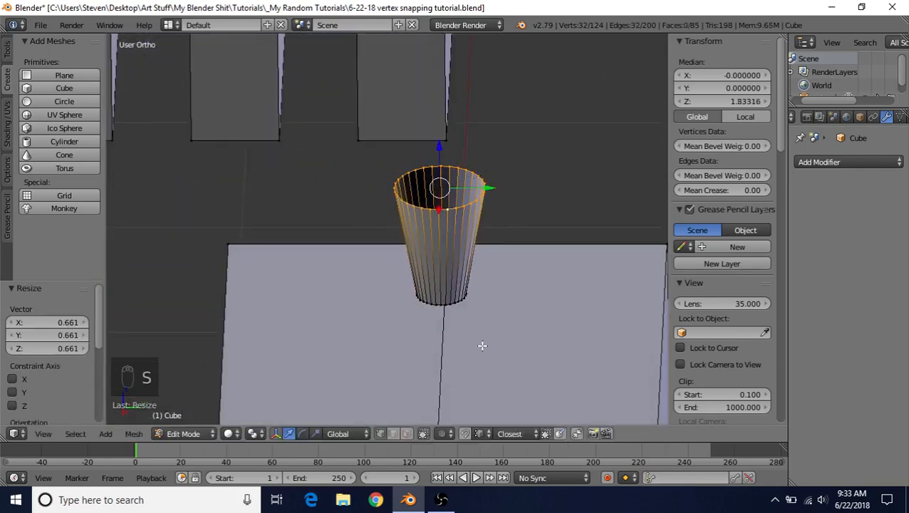
Step: Select the entire linked cup and snap it -0.288 units along Z so its base rests on the cube's top face
{"action": "scroll", "coordinate": [474, 349], "scroll_direction": "down", "scroll_amount": 3}
{"action": "middle_click_drag", "start_coordinate": [451, 335], "coordinate": [442, 308], "text": "shift"}
{"action": "middle_click_drag", "start_coordinate": [400, 236], "coordinate": [427, 186]}
{"action": "scroll", "coordinate": [383, 251], "scroll_direction": "up", "scroll_amount": 1}
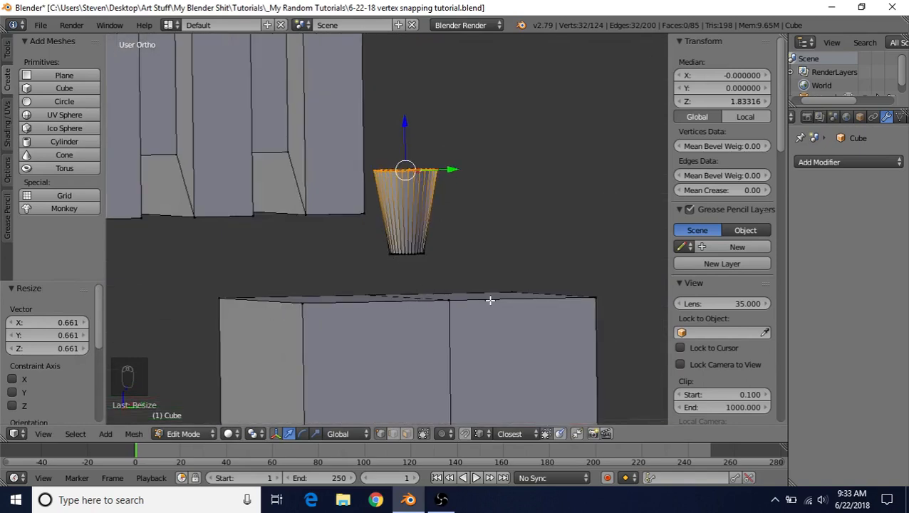
{"action": "key", "text": "ctrl+l"}
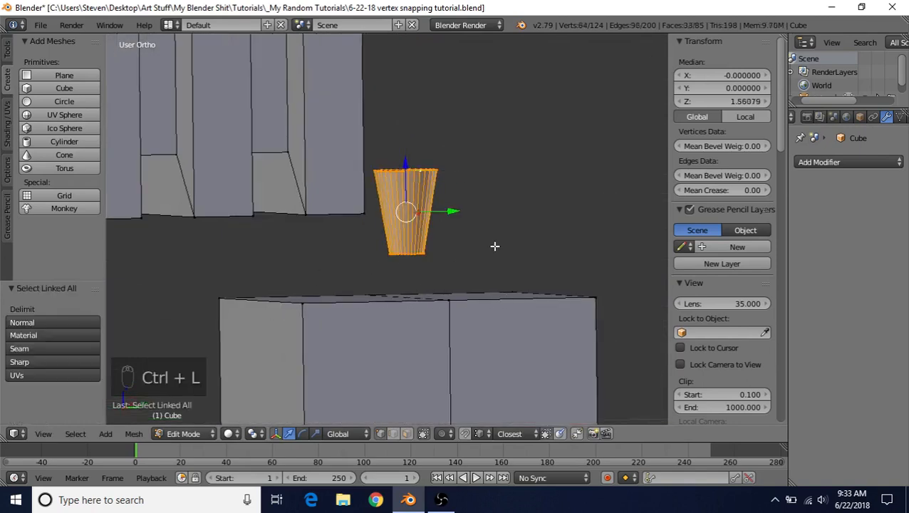
{"action": "left_click_drag", "start_coordinate": [401, 163], "coordinate": [448, 300]}
{"action": "middle_click_drag", "start_coordinate": [430, 294], "coordinate": [402, 218]}
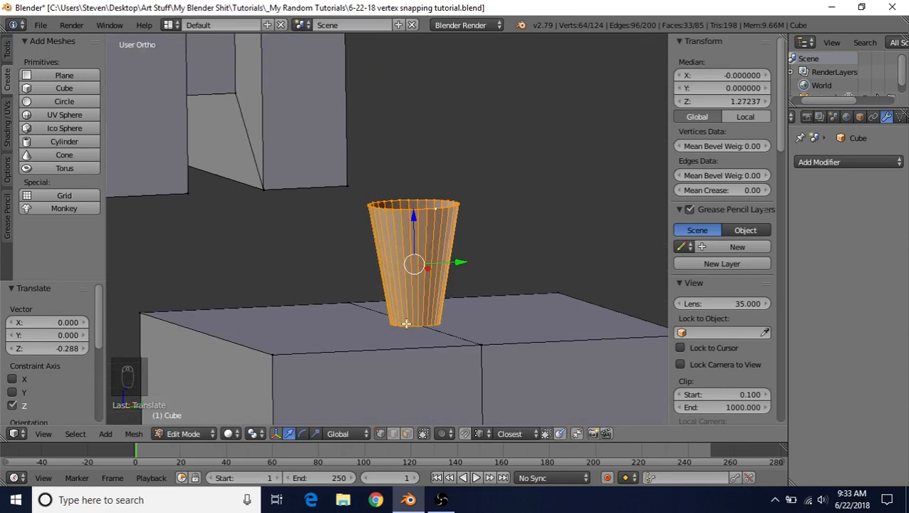
Step: Raise the cup 0.384 units along Z and snap it -0.384 units back down onto the cube's top face
{"action": "middle_click_drag", "start_coordinate": [378, 316], "coordinate": [409, 245]}
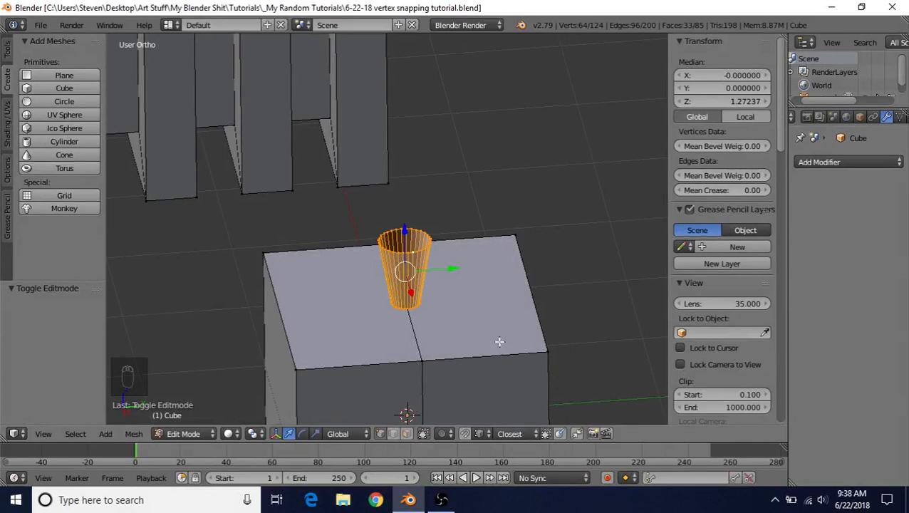
{"action": "middle_click_drag", "start_coordinate": [499, 341], "coordinate": [500, 285]}
{"action": "scroll", "coordinate": [501, 285], "scroll_direction": "up", "scroll_amount": 1}
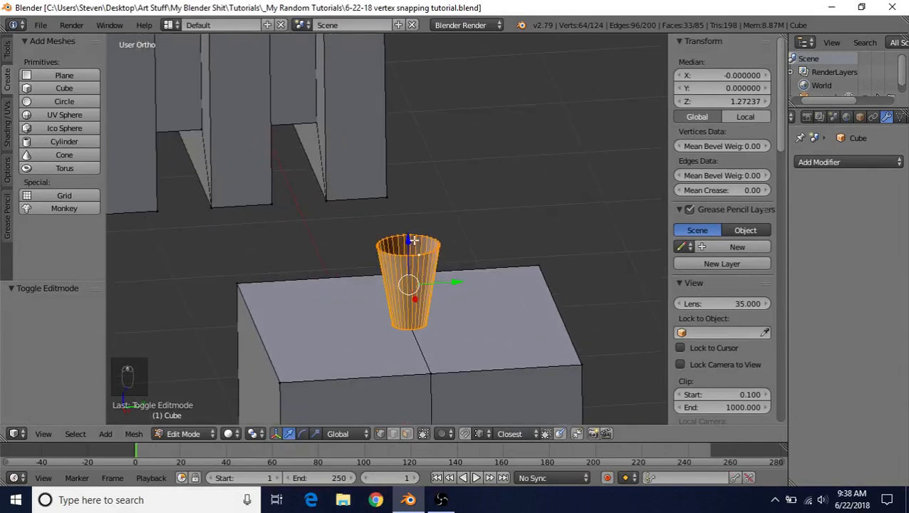
{"action": "left_click_drag", "start_coordinate": [409, 240], "coordinate": [401, 269], "text": "ctrl"}
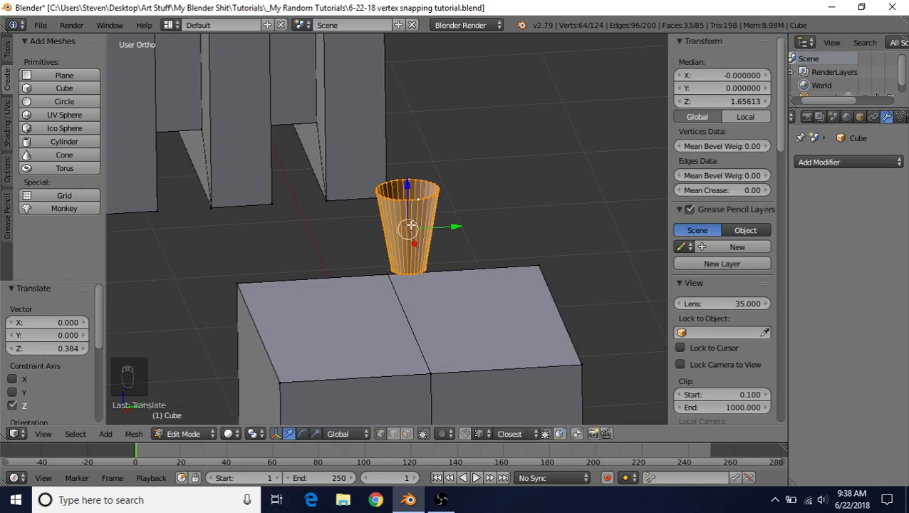
{"action": "left_click_drag", "start_coordinate": [408, 185], "coordinate": [391, 264], "text": "ctrl"}
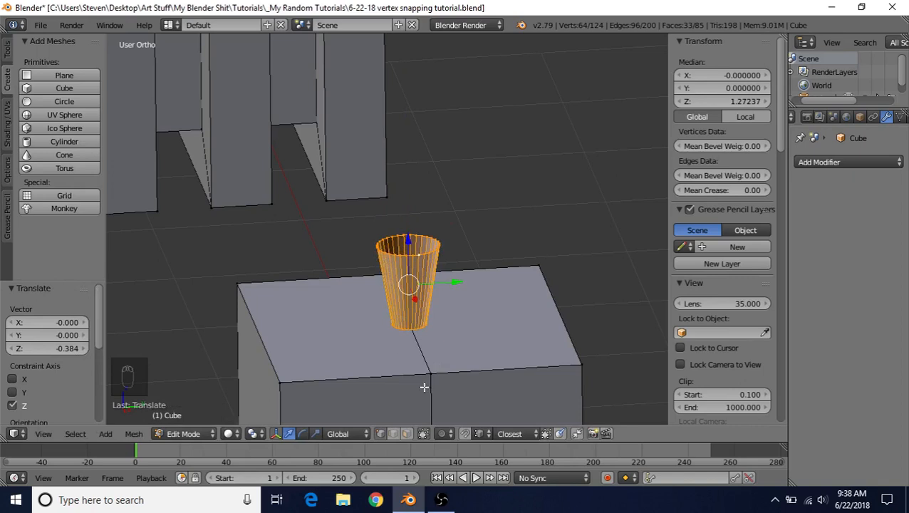
Step: Set the snap target to Center, snap the cup -0.272 units along Z to the cube's top, and inspect it in wireframe
{"action": "middle_click_drag", "start_coordinate": [457, 294], "coordinate": [462, 289]}
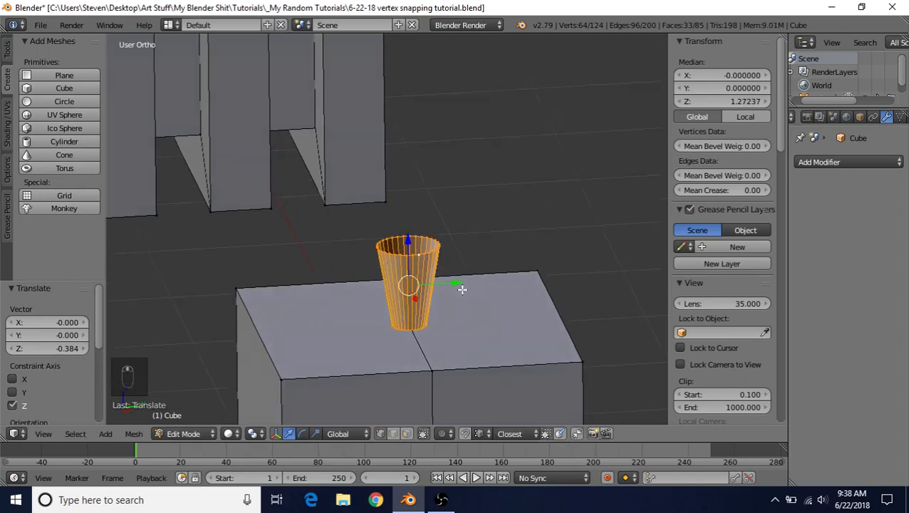
{"action": "left_click", "coordinate": [528, 429]}
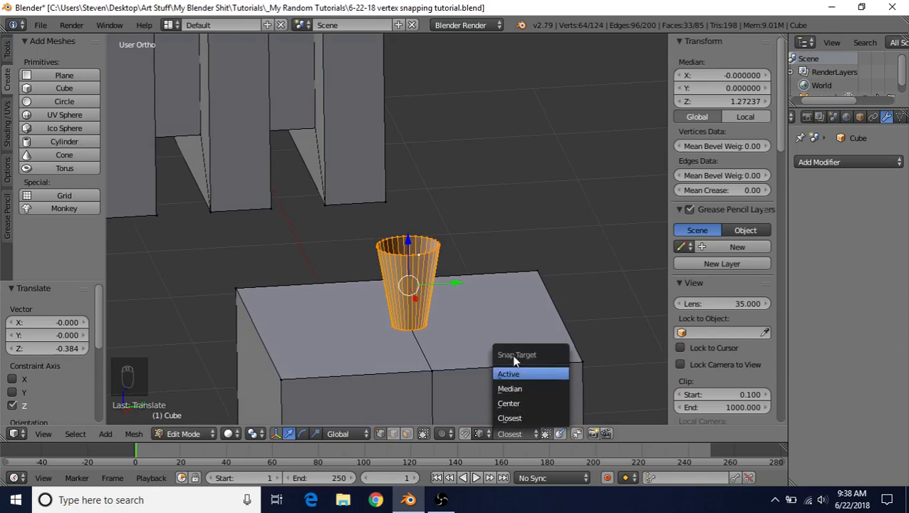
{"action": "left_click", "coordinate": [505, 403]}
{"action": "left_click_drag", "start_coordinate": [405, 241], "coordinate": [397, 274]}
{"action": "key", "text": "z"}
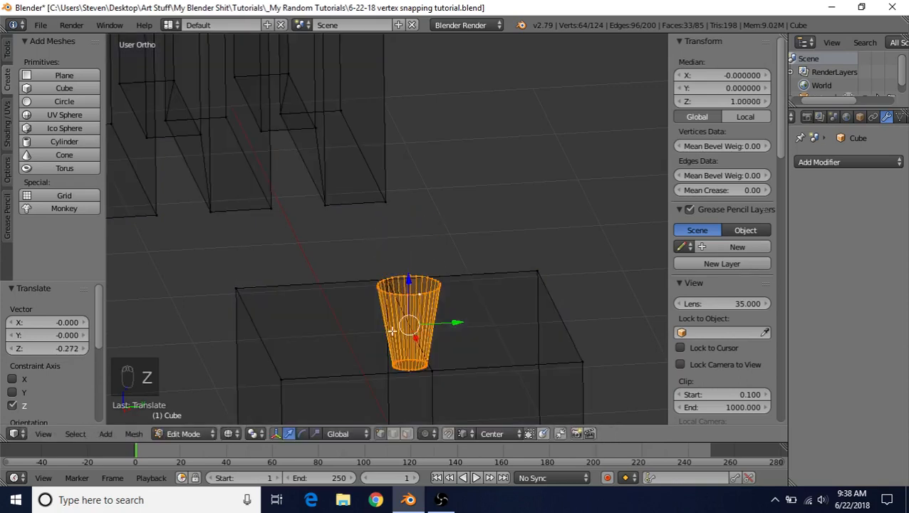
{"action": "key", "text": "z"}
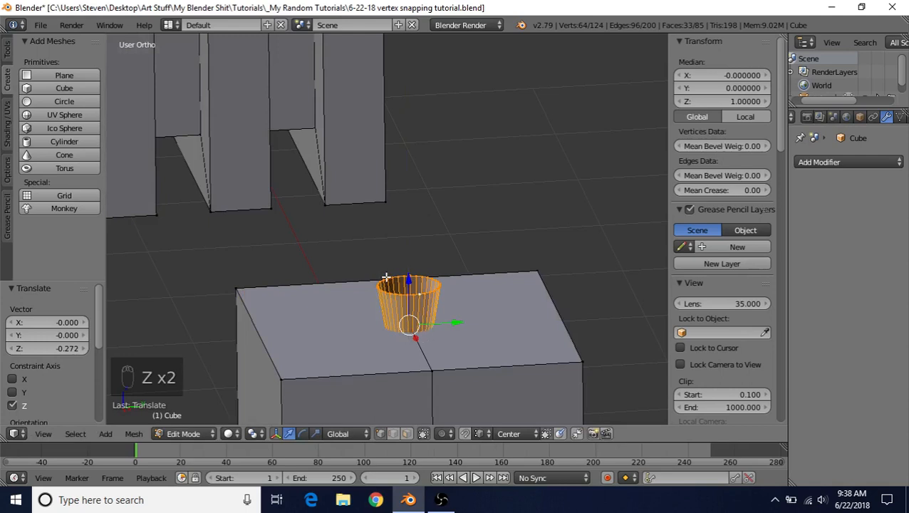
{"action": "key", "text": "z"}
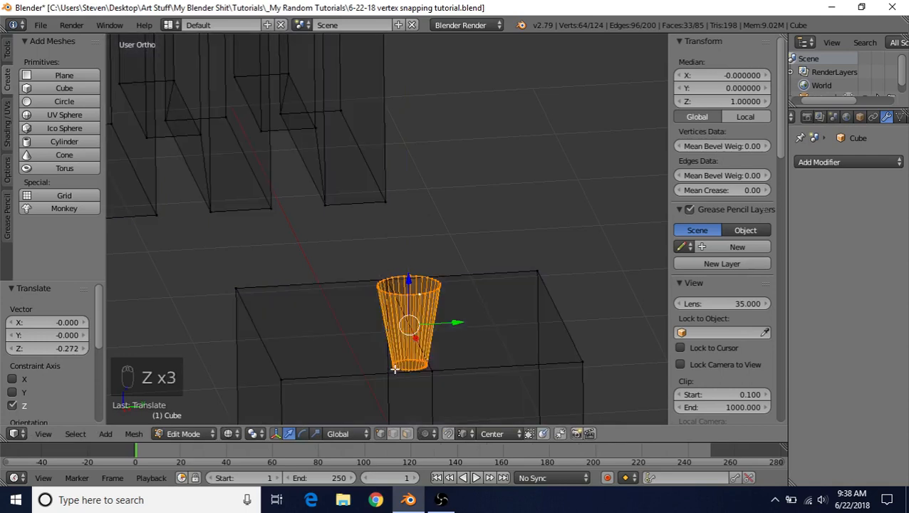
{"action": "key", "text": "z"}
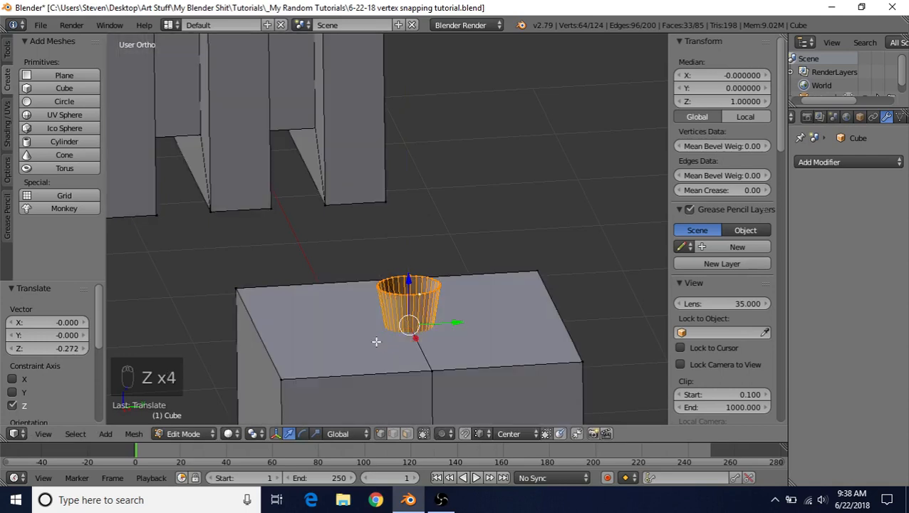
Step: Set the snap target to Median and snap the cup along Z to the middle vertex of the cube's top back edge
{"action": "left_click", "coordinate": [255, 430]}
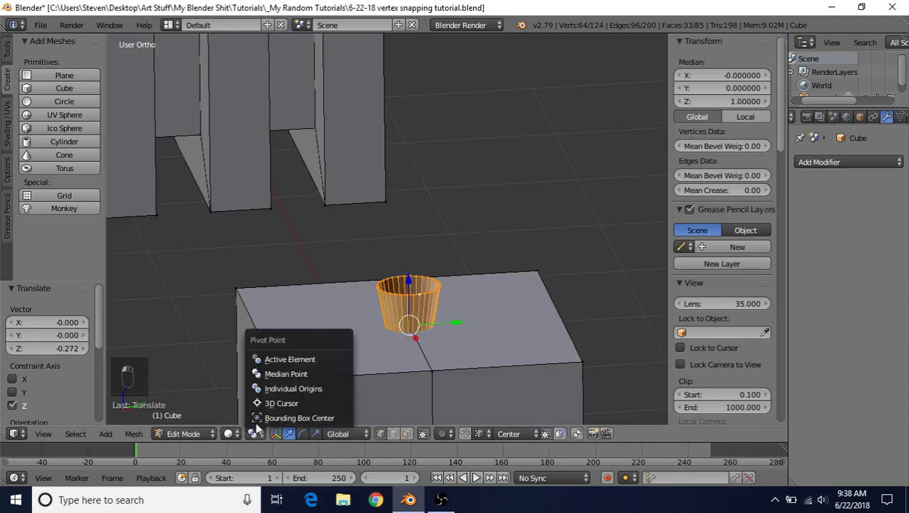
{"action": "left_click", "coordinate": [276, 390]}
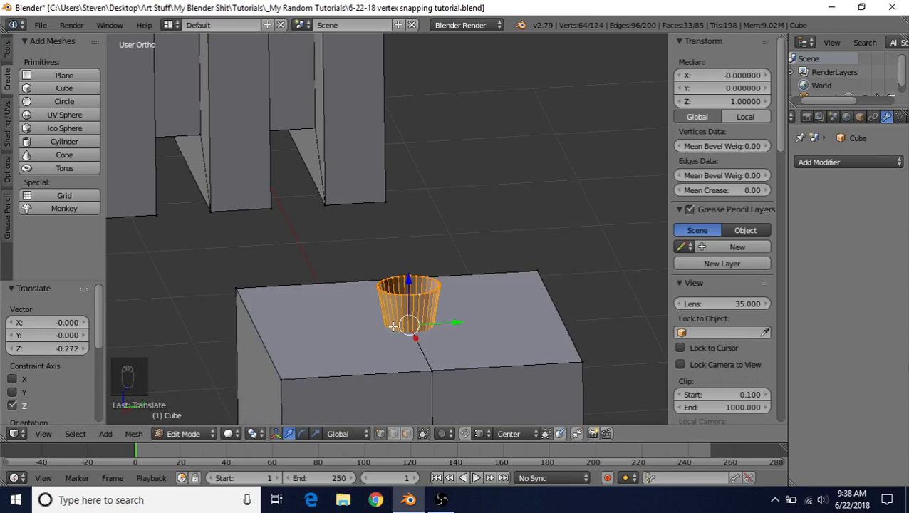
{"action": "left_click", "coordinate": [519, 430]}
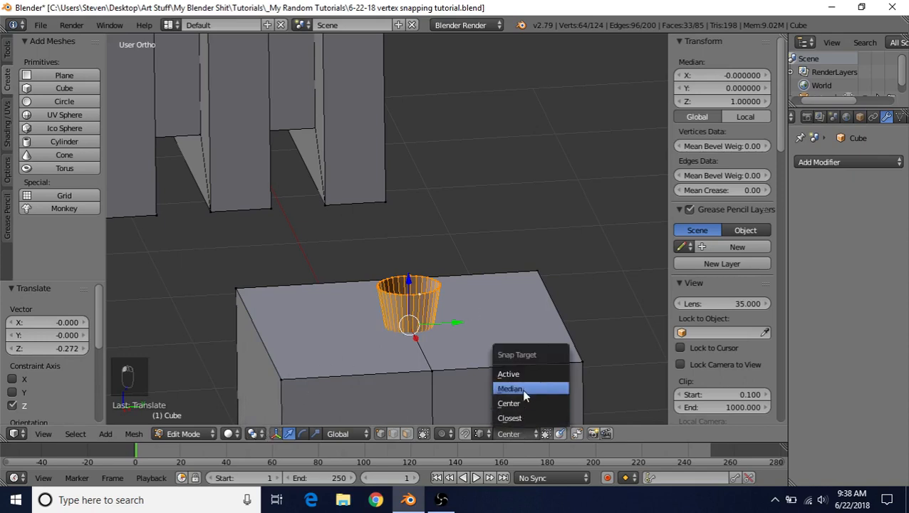
{"action": "left_click", "coordinate": [515, 390]}
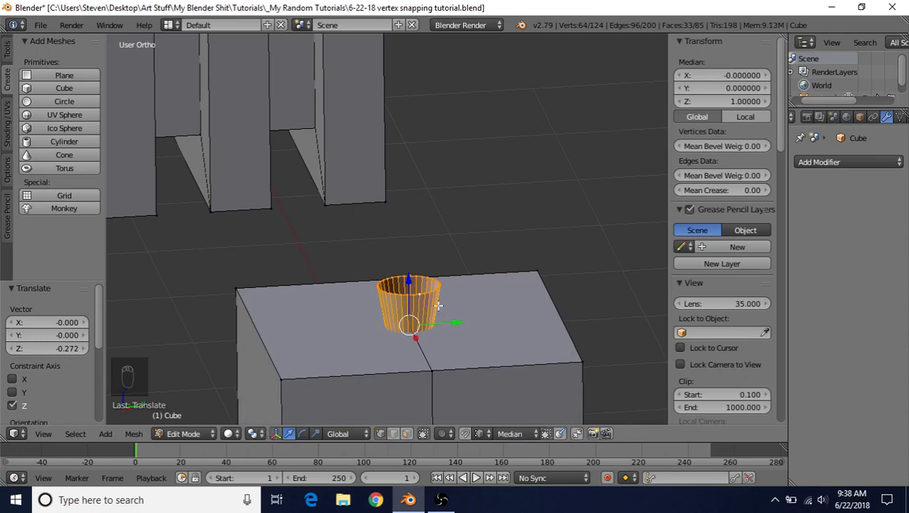
{"action": "left_click_drag", "start_coordinate": [409, 283], "coordinate": [396, 267]}
Step: With the snap target on Center, raise the cup 0.921 units along Z, and set the snap target to Active
{"action": "left_click", "coordinate": [523, 431]}
{"action": "left_click", "coordinate": [523, 404]}
{"action": "left_click_drag", "start_coordinate": [409, 279], "coordinate": [401, 140]}
{"action": "left_click", "coordinate": [522, 435]}
{"action": "left_click", "coordinate": [526, 375]}
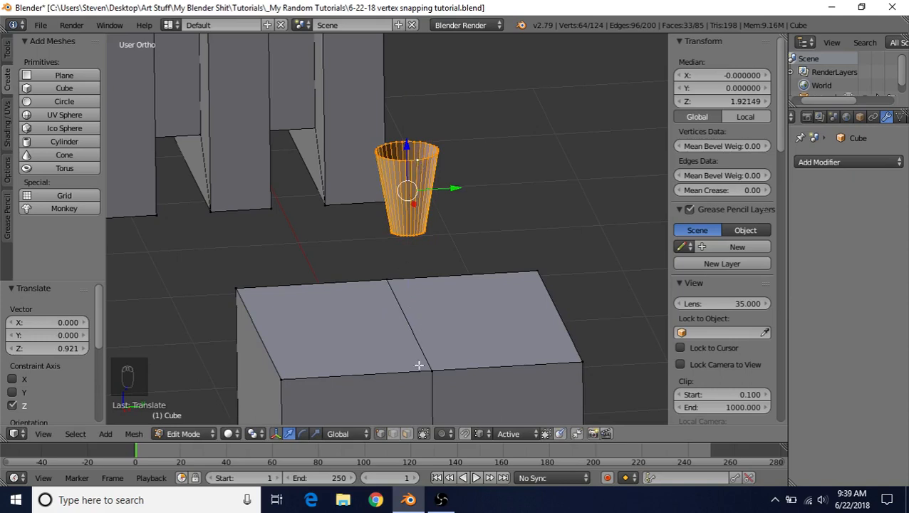
Step: In edge select mode, select the cube's top dividing edge together with the top's back and front edges
{"action": "left_click", "coordinate": [395, 433]}
{"action": "right_click", "coordinate": [403, 340]}
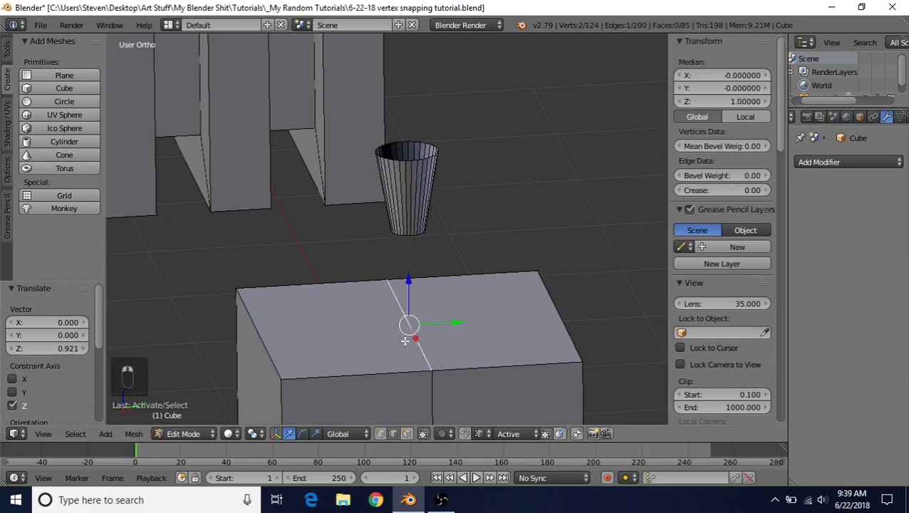
{"action": "right_click", "coordinate": [345, 279], "text": "shift"}
{"action": "right_click", "coordinate": [460, 287], "text": "shift"}
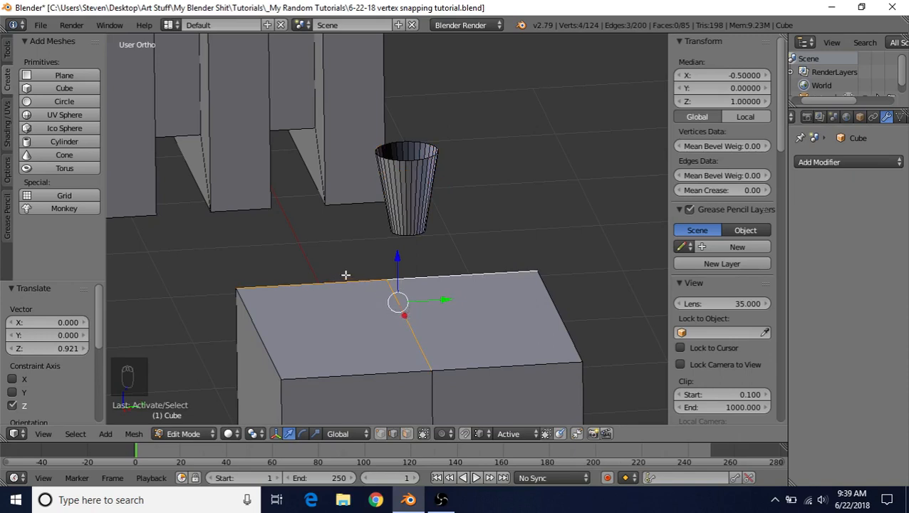
{"action": "left_click", "coordinate": [325, 375], "text": "shift"}
{"action": "left_click", "coordinate": [464, 376], "text": "shift"}
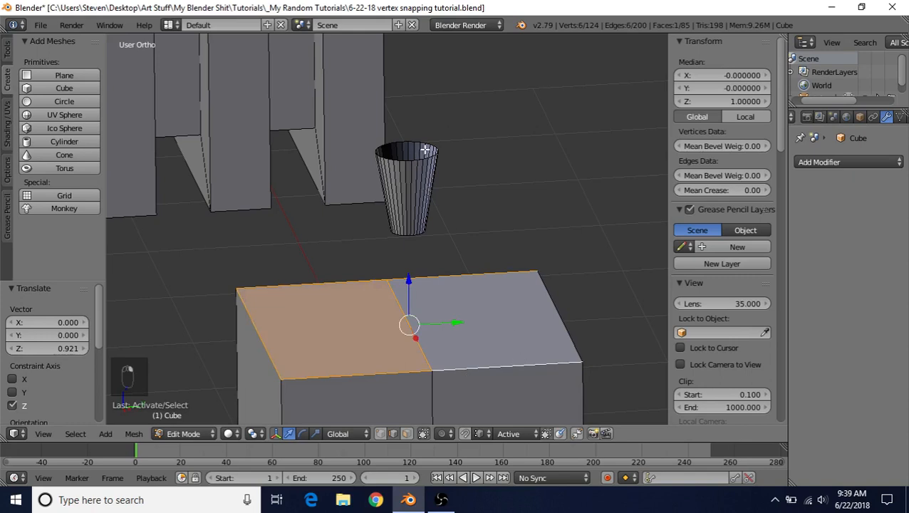
Step: In face select mode, select both top faces of the cube and its adjoining side face
{"action": "left_click", "coordinate": [407, 433]}
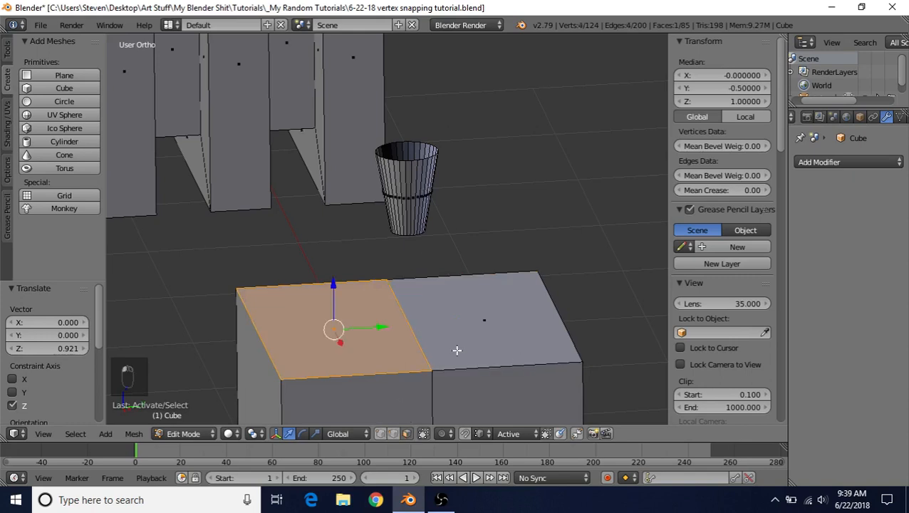
{"action": "left_click", "coordinate": [460, 347]}
{"action": "left_click", "coordinate": [364, 335], "text": "shift"}
{"action": "left_click", "coordinate": [260, 368], "text": "shift"}
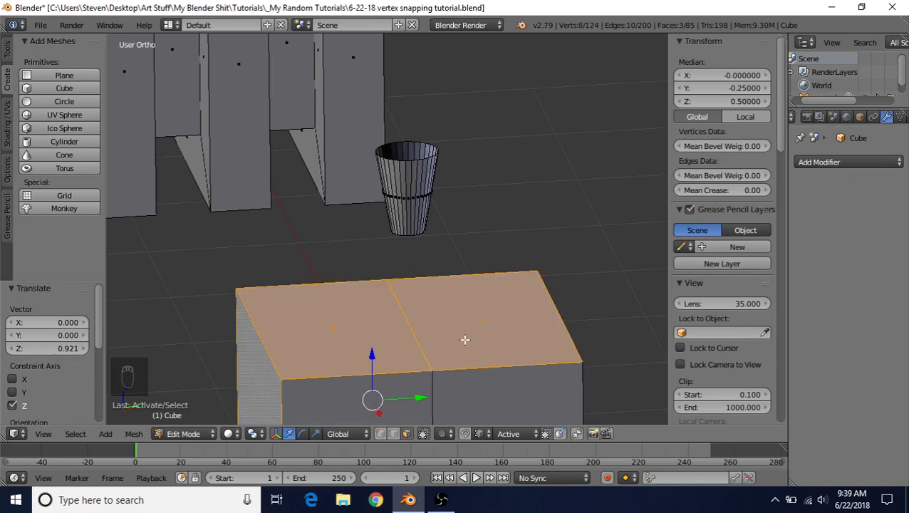
Step: Make a cup rim vertex active, select the whole linked cup, and snap it -1.194 units along Z to the cube's top
{"action": "left_click", "coordinate": [380, 432]}
{"action": "right_click", "coordinate": [400, 167]}
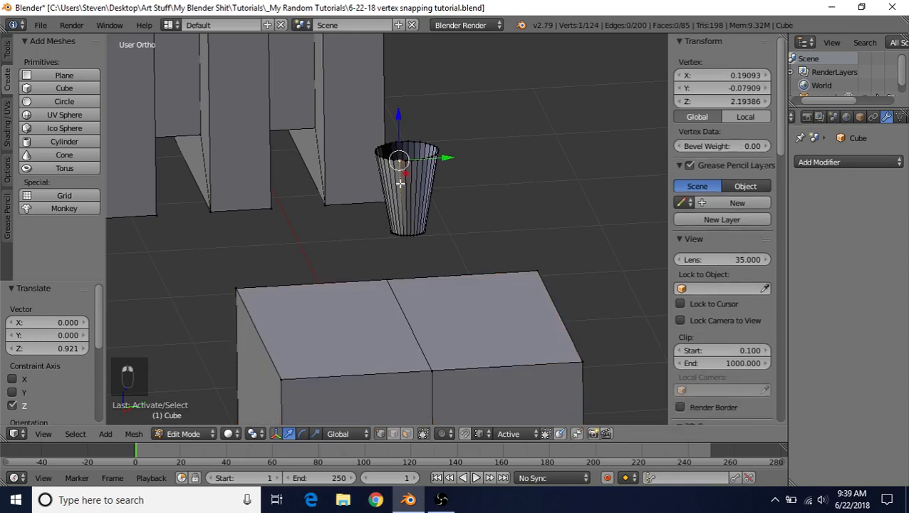
{"action": "key", "text": "ctrl+l"}
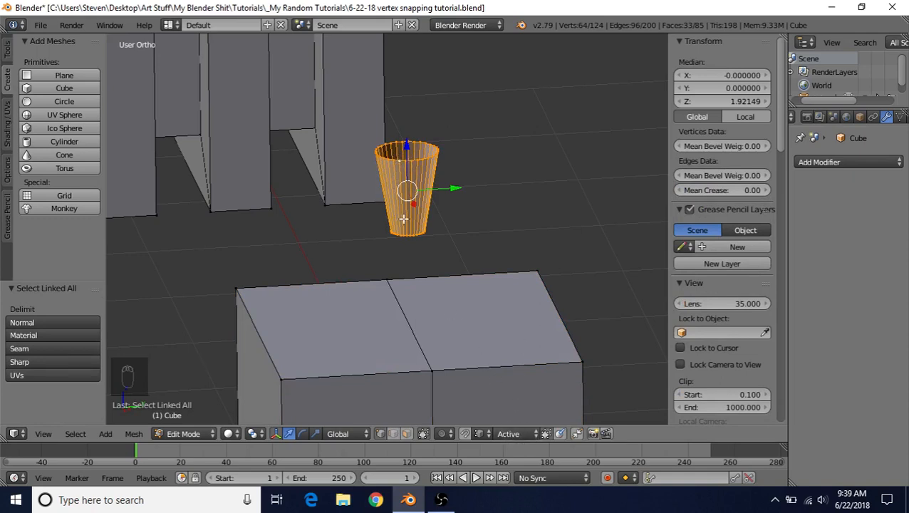
{"action": "left_click", "coordinate": [406, 146]}
{"action": "left_click_drag", "start_coordinate": [406, 146], "coordinate": [387, 273]}
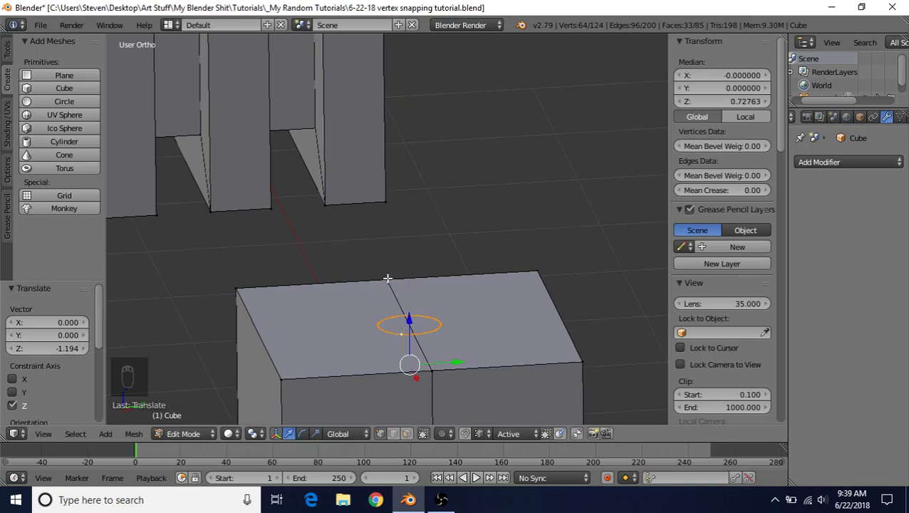
Step: Raise the cup along Z and snap its active rim vertex -0.988 units back down to the cube's top
{"action": "key", "text": "ctrl+z"}
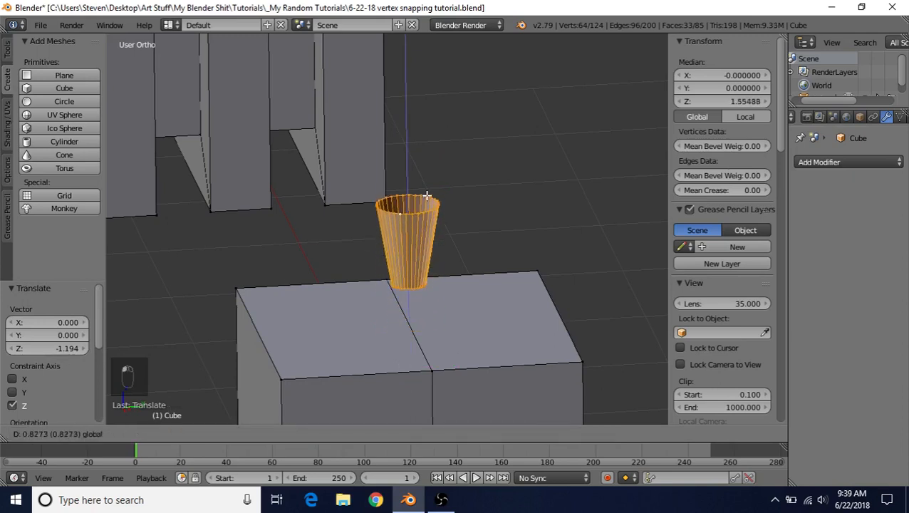
{"action": "key", "text": "g"}
{"action": "key", "text": "z"}
{"action": "left_click", "coordinate": [388, 276]}
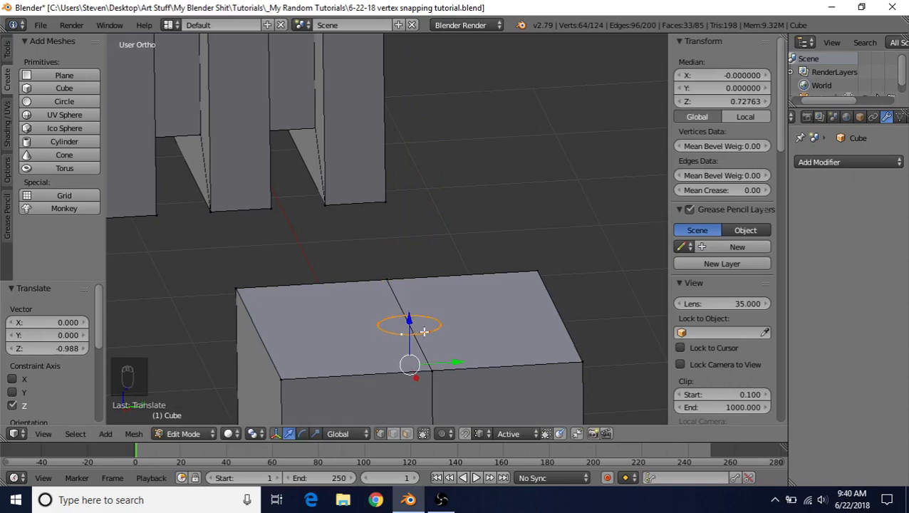
Step: Set the snap target to Closest and raise the cup 0.915 units along Z above the cube
{"action": "left_click", "coordinate": [497, 433]}
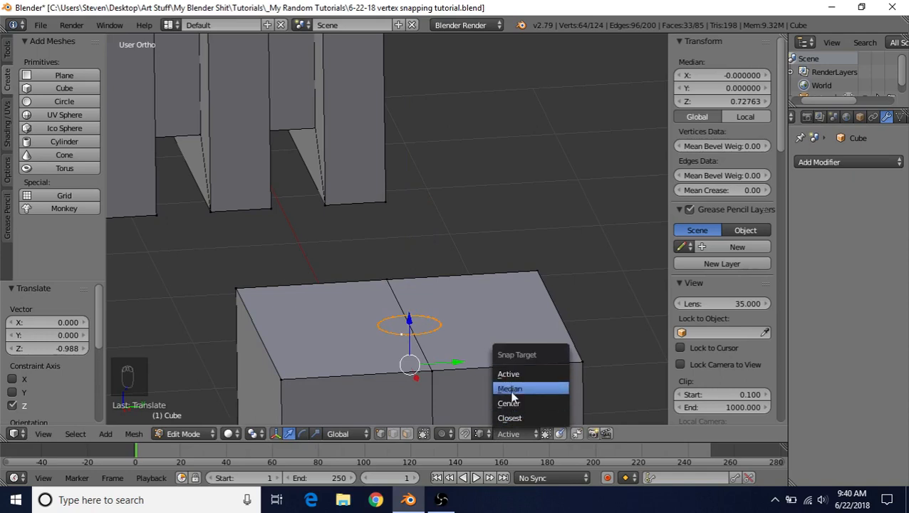
{"action": "left_click", "coordinate": [512, 418]}
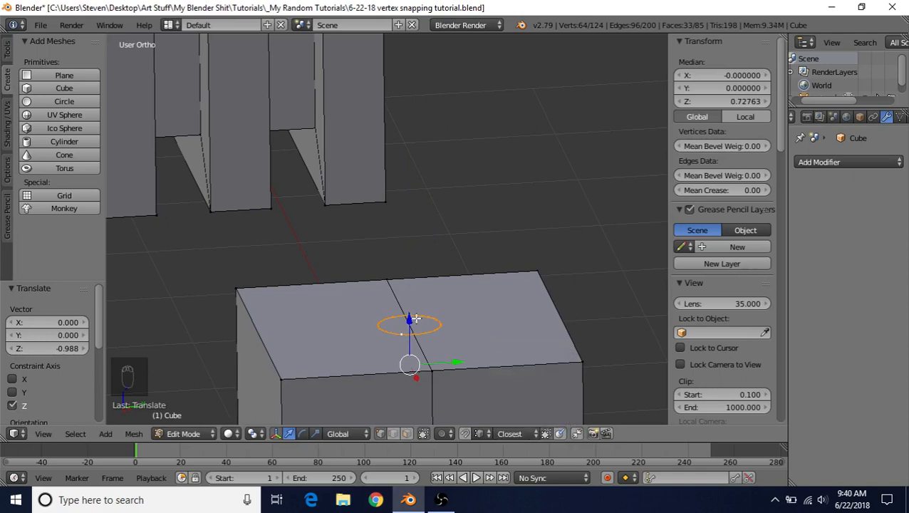
{"action": "left_click_drag", "start_coordinate": [416, 318], "coordinate": [422, 195]}
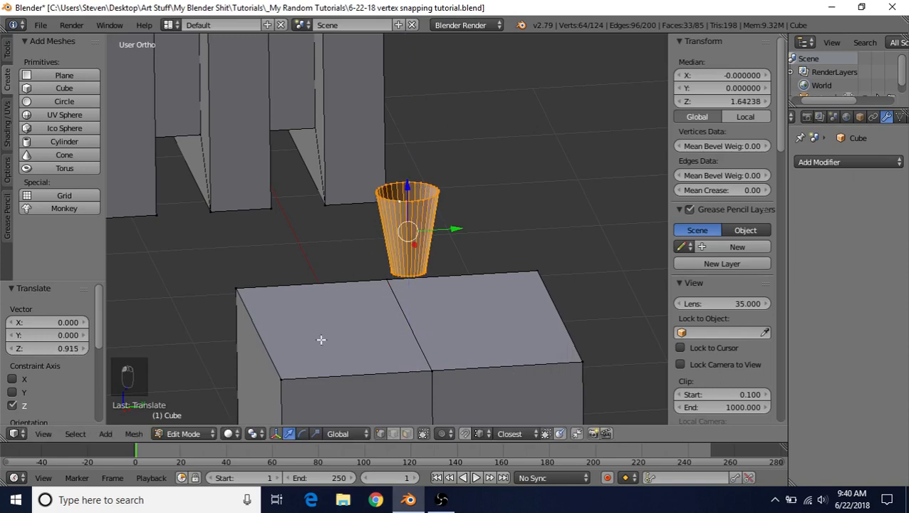
Step: Raise the cup 0.708 units along Z above the cube and set the pivot point to Median Point
{"action": "left_click", "coordinate": [256, 433]}
{"action": "left_click", "coordinate": [294, 373]}
{"action": "mouse_move", "coordinate": [415, 186]}
{"action": "left_mouse_down"}
{"action": "mouse_move", "coordinate": [412, 276]}
{"action": "mouse_move", "coordinate": [430, 170]}
{"action": "mouse_move", "coordinate": [410, 178]}
{"action": "left_mouse_up"}
{"action": "left_click", "coordinate": [255, 433]}
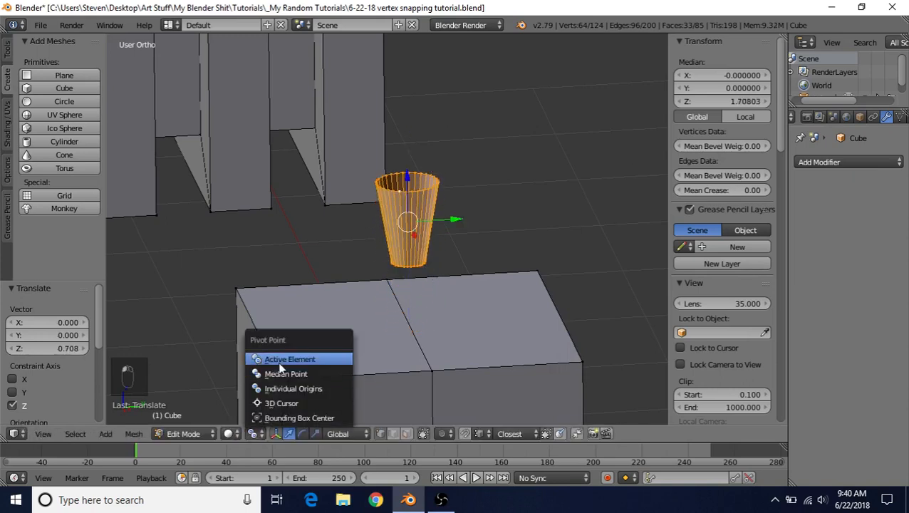
{"action": "left_click", "coordinate": [278, 371]}
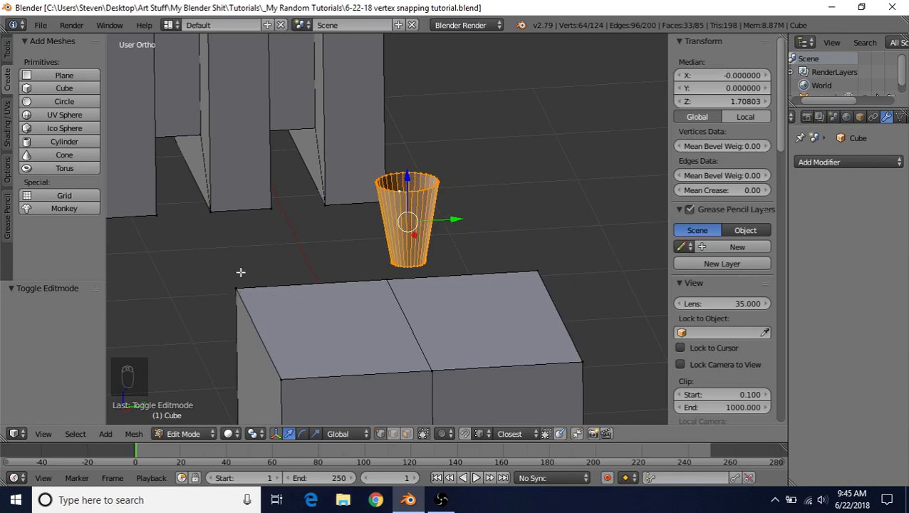
Step: Switch repeatedly between Object Mode and Edit Mode to compare them, ending in Edit Mode
{"action": "scroll", "coordinate": [397, 224], "scroll_direction": "down", "scroll_amount": 4}
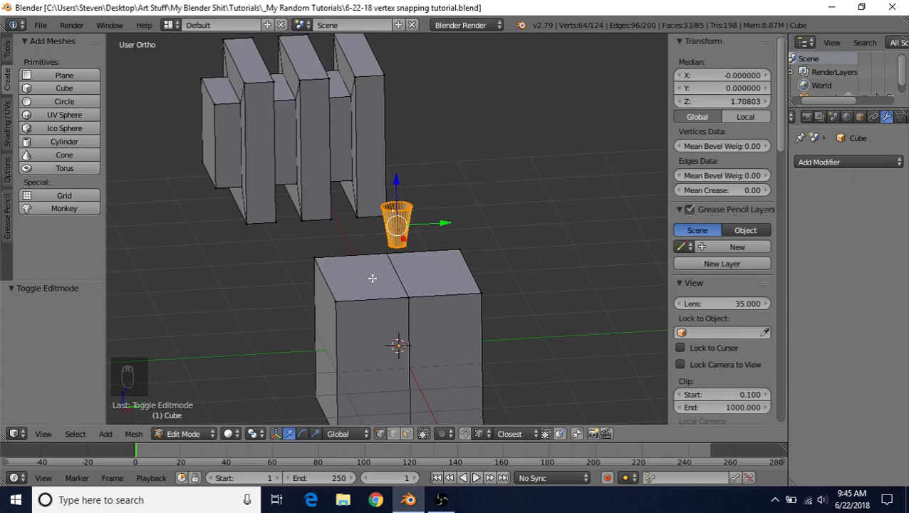
{"action": "key", "text": "Tab"}
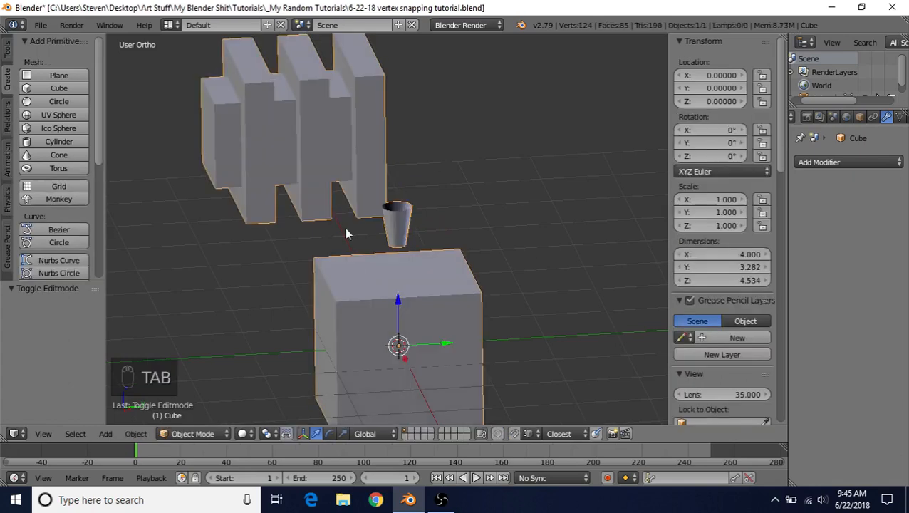
{"action": "key", "text": "Tab"}
{"action": "key", "text": "Tab"}
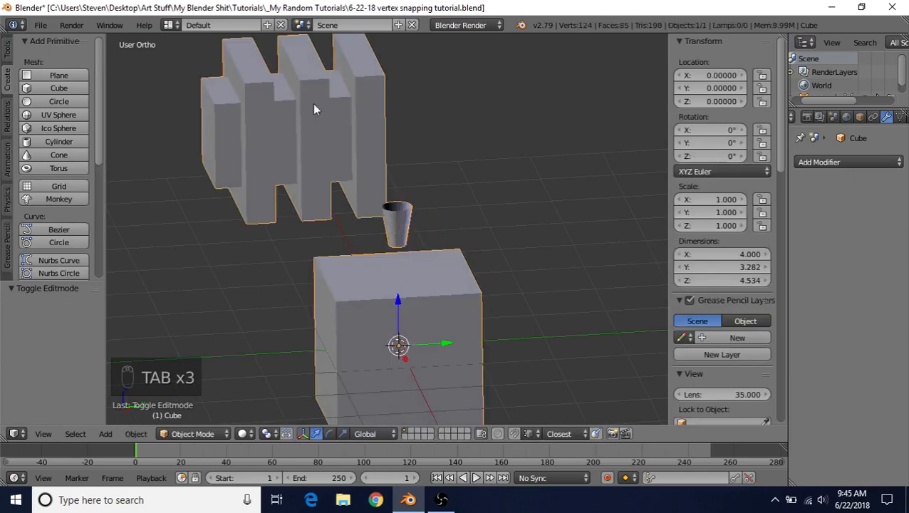
{"action": "key", "text": "Tab"}
{"action": "key", "text": "Tab"}
{"action": "key", "text": "Tab"}
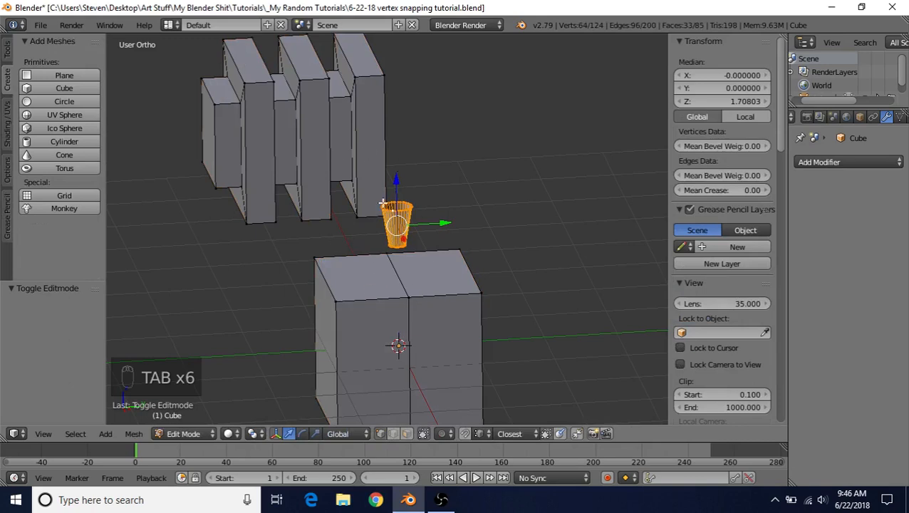
Step: Try to snap the cup along Z to the back corner vertex of the cube's top face
{"action": "scroll", "coordinate": [383, 204], "scroll_direction": "up", "scroll_amount": 3}
{"action": "left_click_drag", "start_coordinate": [400, 179], "coordinate": [262, 272]}
{"action": "right_click", "coordinate": [261, 271]}
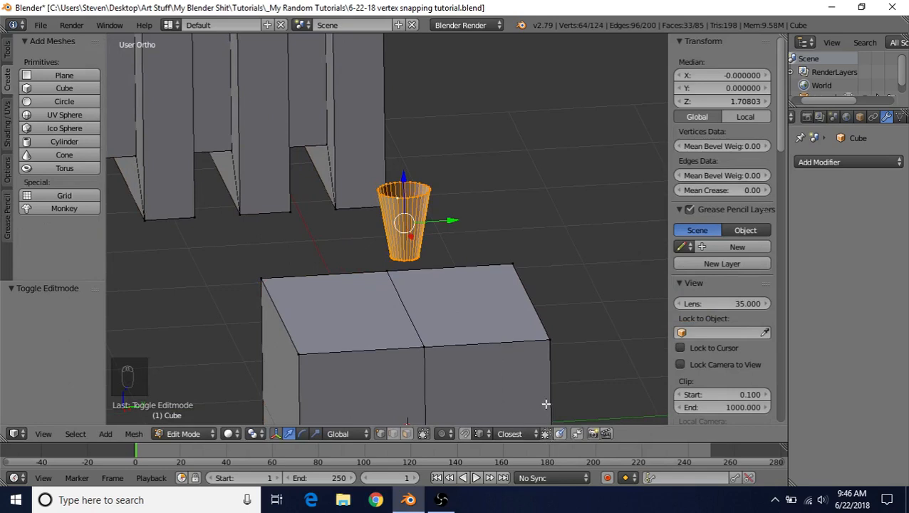
Step: Turn off snapping onto the edited mesh itself and try to snap the cup down along Z to the cube
{"action": "left_click", "coordinate": [545, 435]}
{"action": "key", "text": "g"}
{"action": "key", "text": "z"}
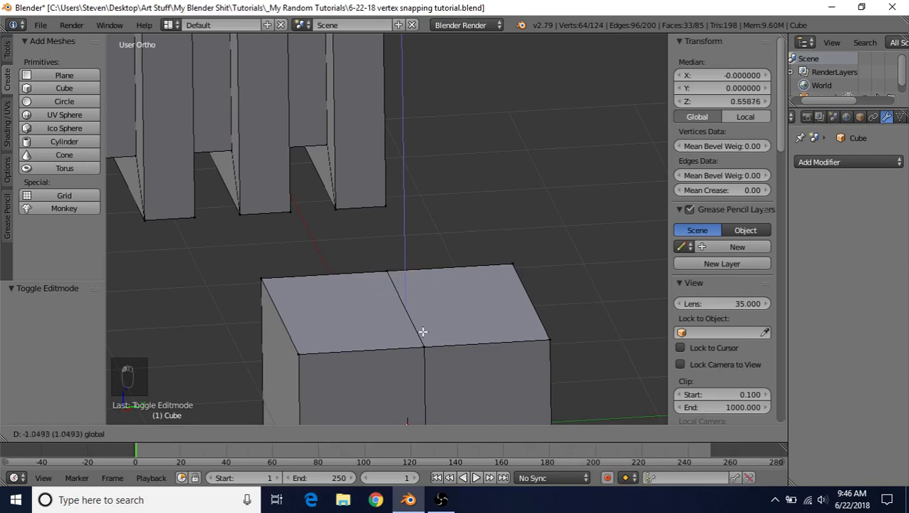
{"action": "right_click", "coordinate": [421, 259]}
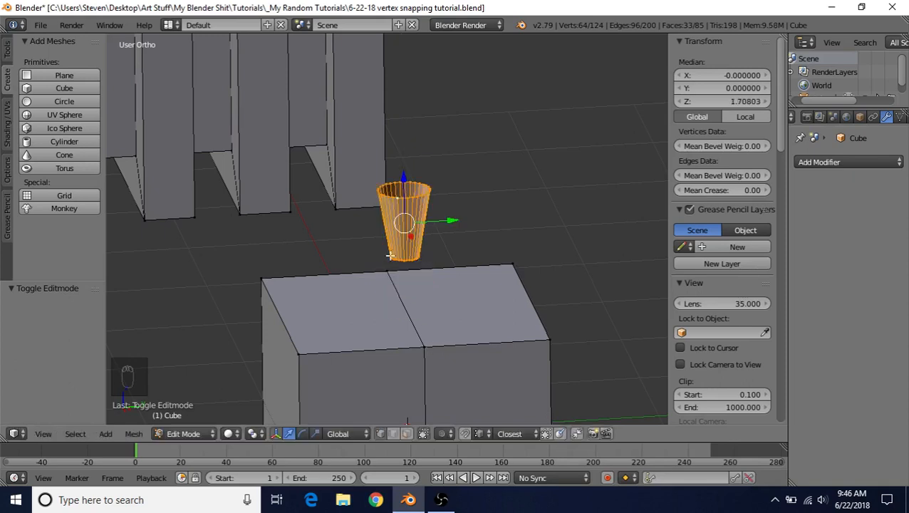
Step: Add a separate cube object and move its geometry in Edit Mode about 3.21 along Y, 1.596 along Z and -1.320 along X
{"action": "scroll", "coordinate": [389, 255], "scroll_direction": "down", "scroll_amount": 3}
{"action": "key", "text": "Tab"}
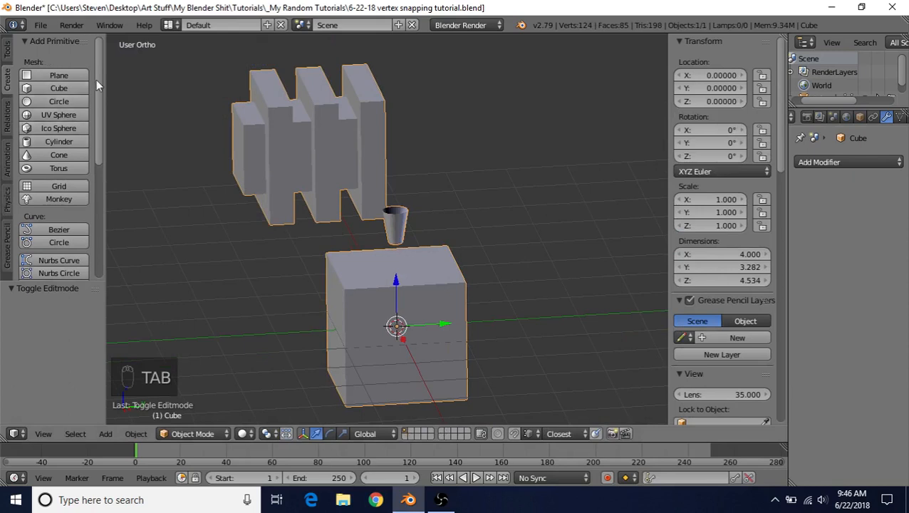
{"action": "left_click", "coordinate": [62, 85]}
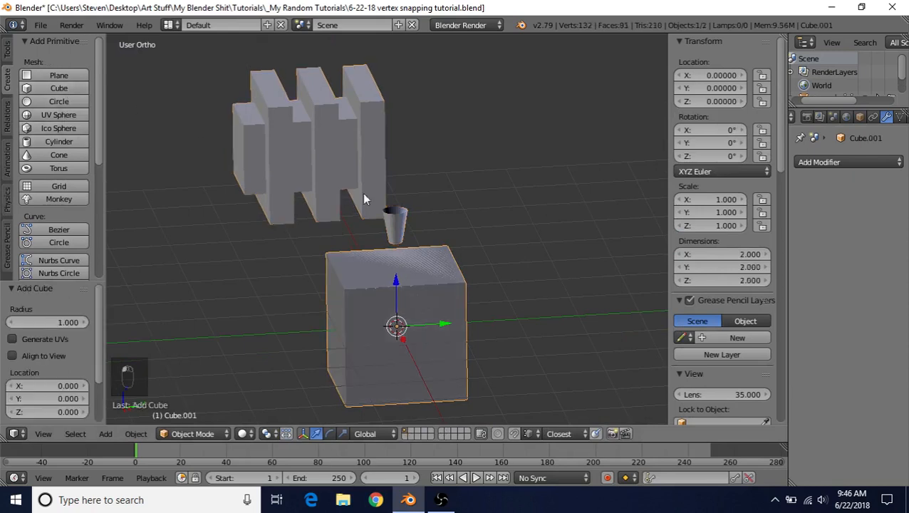
{"action": "key", "text": "Tab"}
{"action": "left_click_drag", "start_coordinate": [438, 324], "coordinate": [632, 295]}
{"action": "left_click_drag", "start_coordinate": [583, 268], "coordinate": [586, 163]}
{"action": "middle_click_drag", "start_coordinate": [551, 270], "coordinate": [596, 274]}
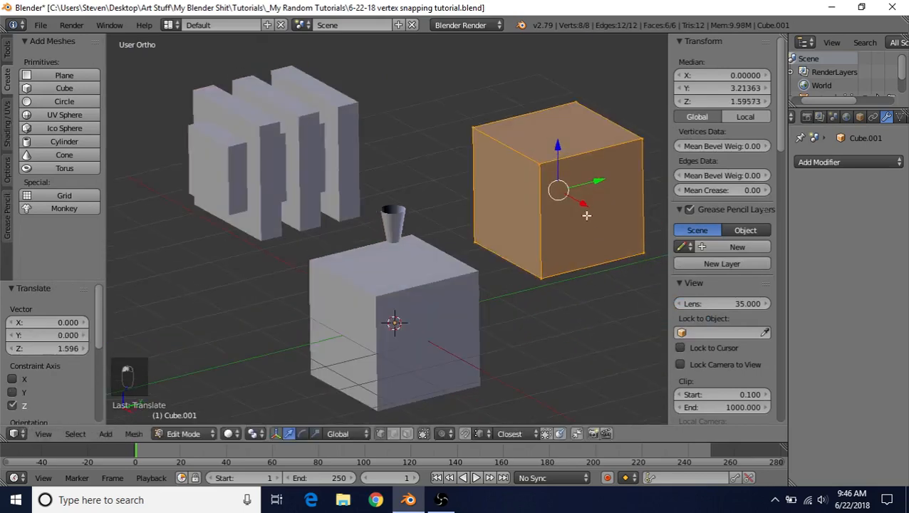
{"action": "left_click_drag", "start_coordinate": [581, 201], "coordinate": [535, 177]}
{"action": "scroll", "coordinate": [481, 257], "scroll_direction": "up", "scroll_amount": 3}
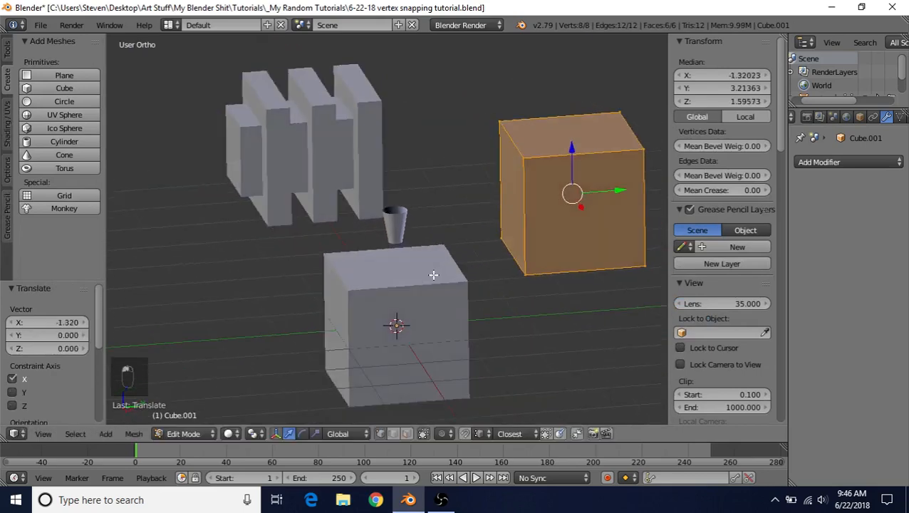
Step: Leave the new cube and return to Edit Mode on the original object containing the cup
{"action": "key", "text": "Tab"}
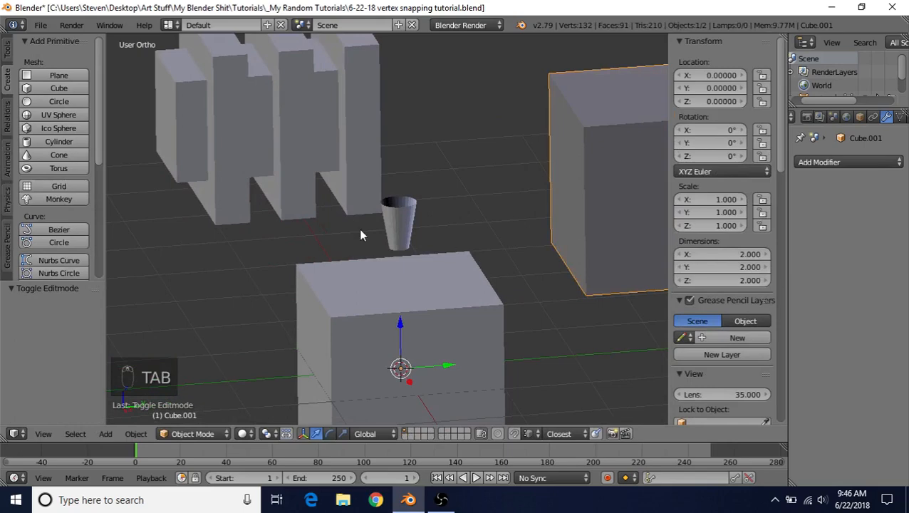
{"action": "right_click", "coordinate": [395, 211]}
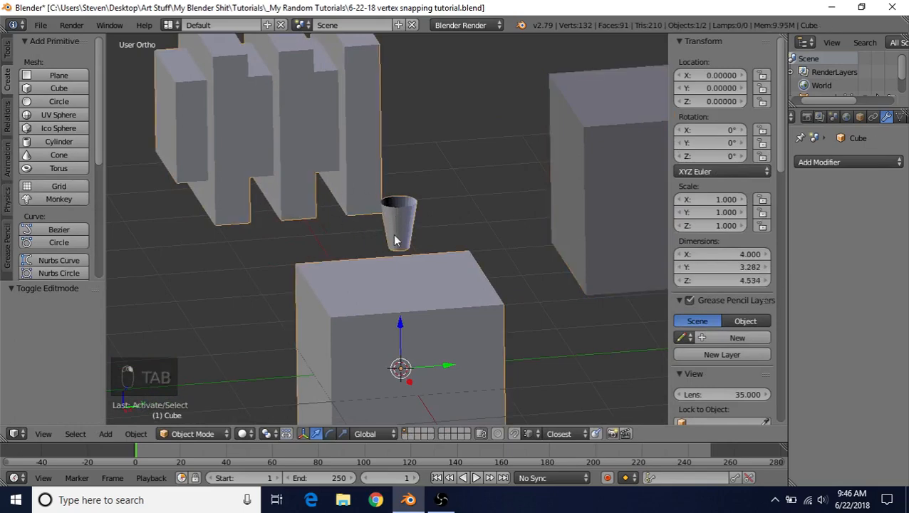
{"action": "key", "text": "Tab"}
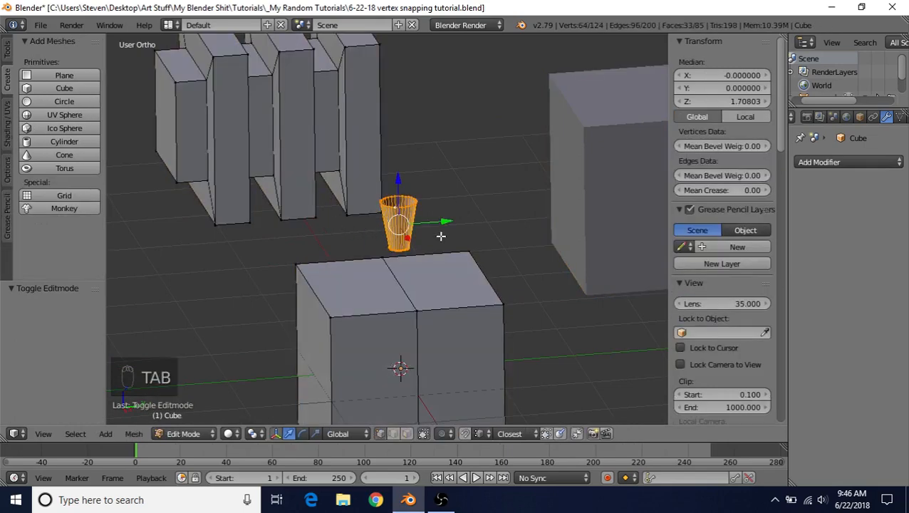
Step: Try to snap the cup along Z to its own mesh's back corner vertex and to the separate cube
{"action": "left_click_drag", "start_coordinate": [398, 178], "coordinate": [383, 206]}
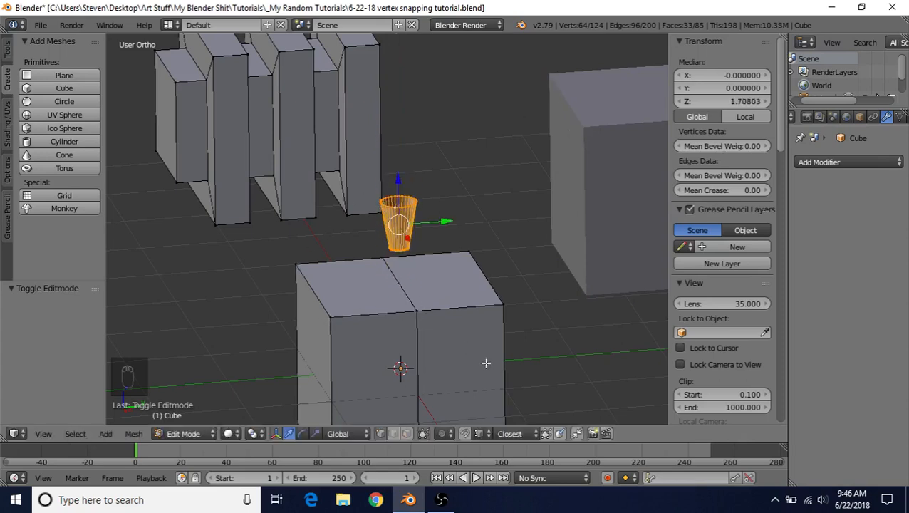
{"action": "left_click_drag", "start_coordinate": [395, 175], "coordinate": [296, 259]}
{"action": "key", "text": "Escape"}
{"action": "left_click_drag", "start_coordinate": [396, 184], "coordinate": [550, 230]}
{"action": "key", "text": "Escape"}
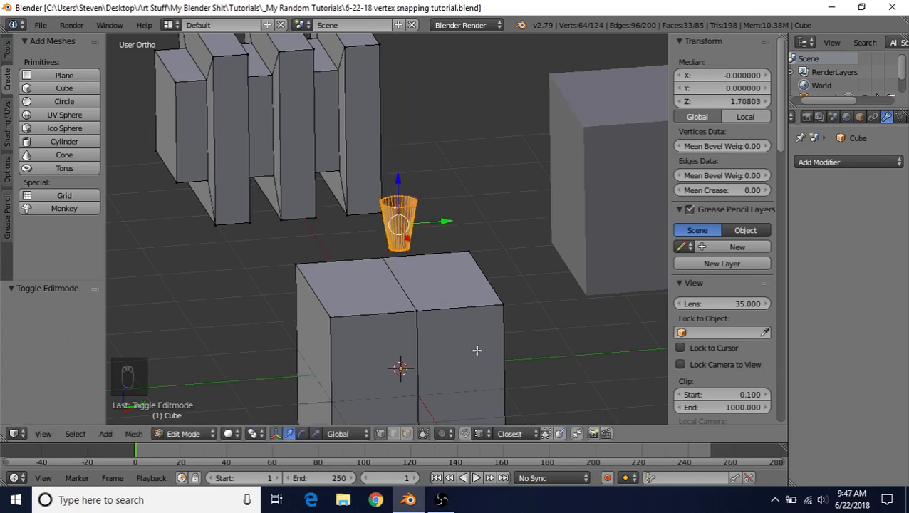
Step: Turn snapping onto the edited mesh itself back on and try to snap the cup down along Z
{"action": "left_click", "coordinate": [543, 433]}
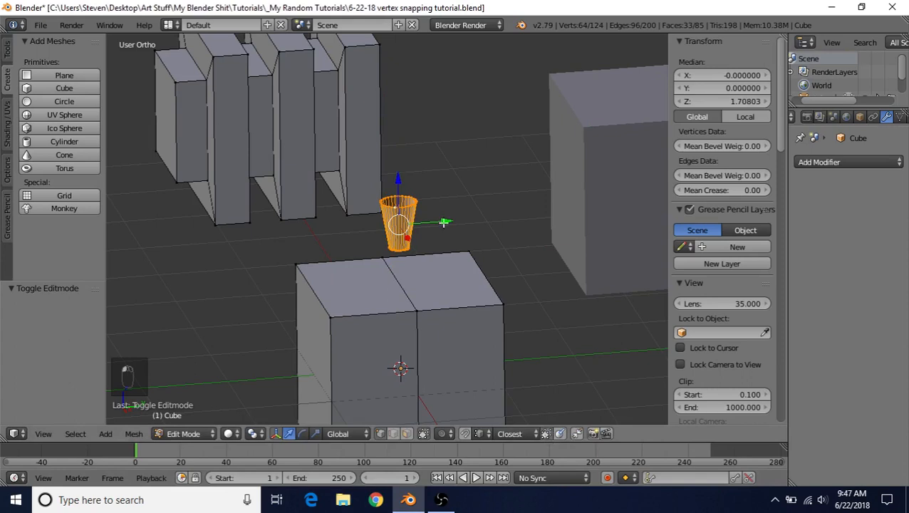
{"action": "left_click_drag", "start_coordinate": [397, 180], "coordinate": [424, 235]}
{"action": "right_click", "coordinate": [425, 235]}
Step: Enable rotation alignment with the snapping target, snap the cup along Z to the cube's back corner vertex, and undo the move
{"action": "left_click", "coordinate": [560, 434]}
{"action": "key", "text": "g"}
{"action": "key", "text": "z"}
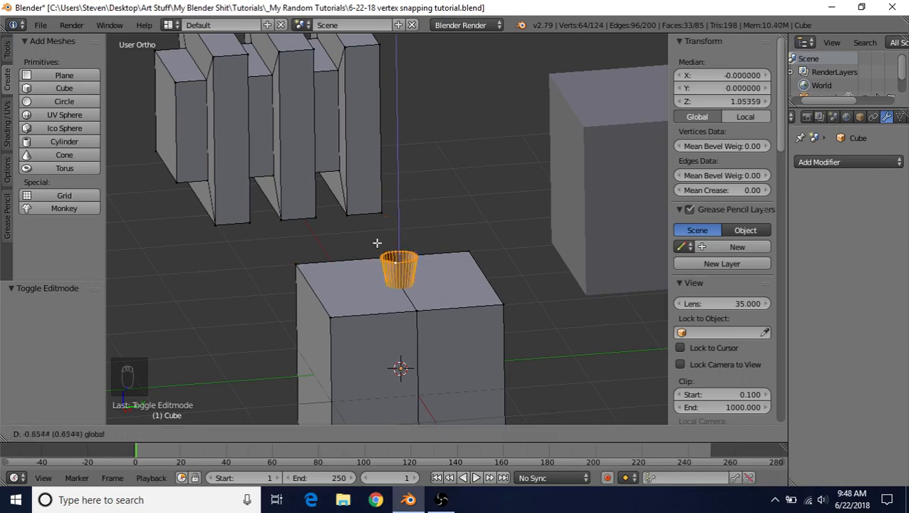
{"action": "left_click", "coordinate": [304, 269]}
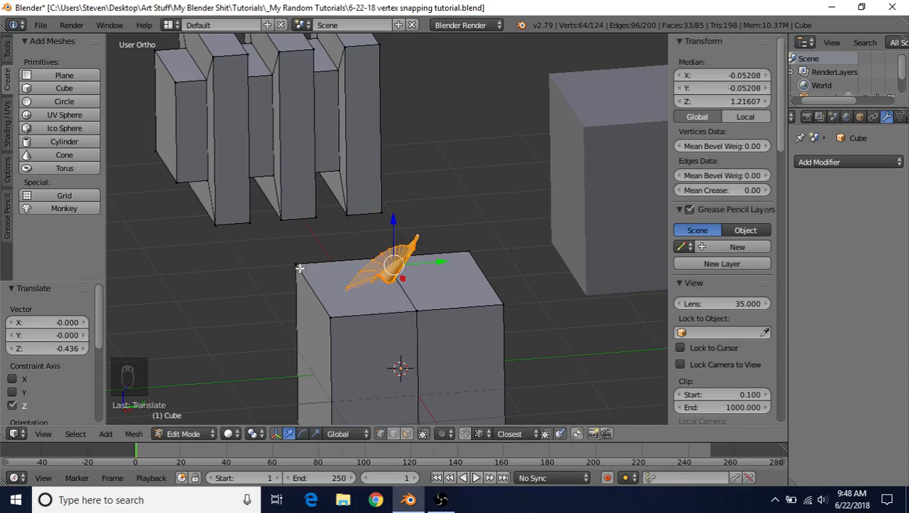
{"action": "key", "text": "ctrl+z"}
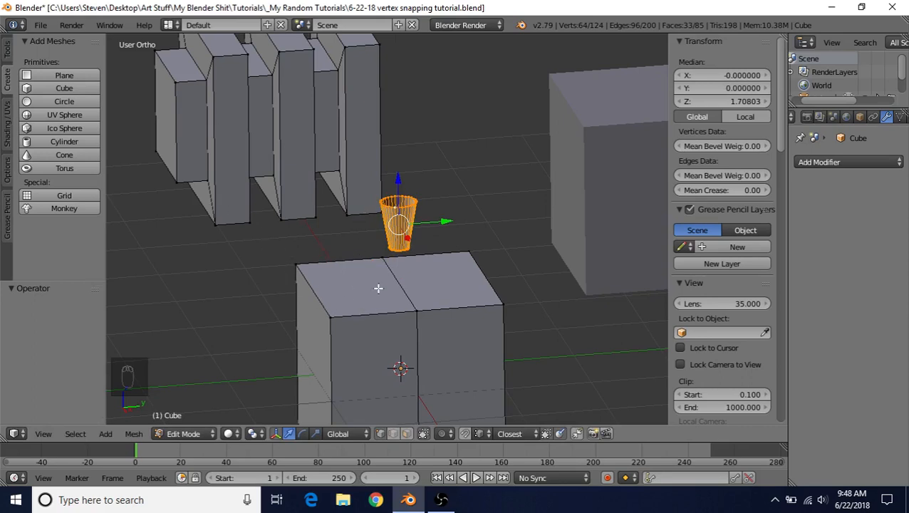
Step: Turn on the vertex normals display for the mesh and briefly switch the face normals on and off
{"action": "left_click_drag", "start_coordinate": [780, 128], "coordinate": [781, 187]}
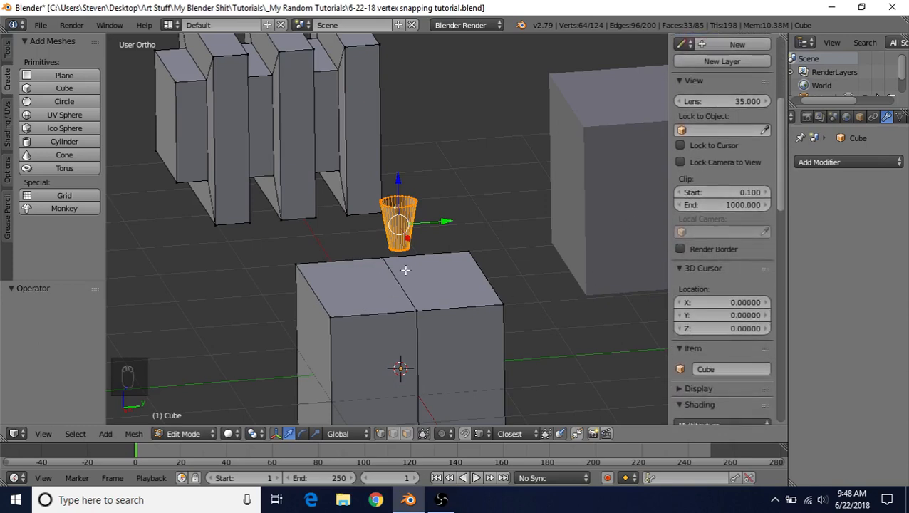
{"action": "left_click_drag", "start_coordinate": [780, 146], "coordinate": [781, 214]}
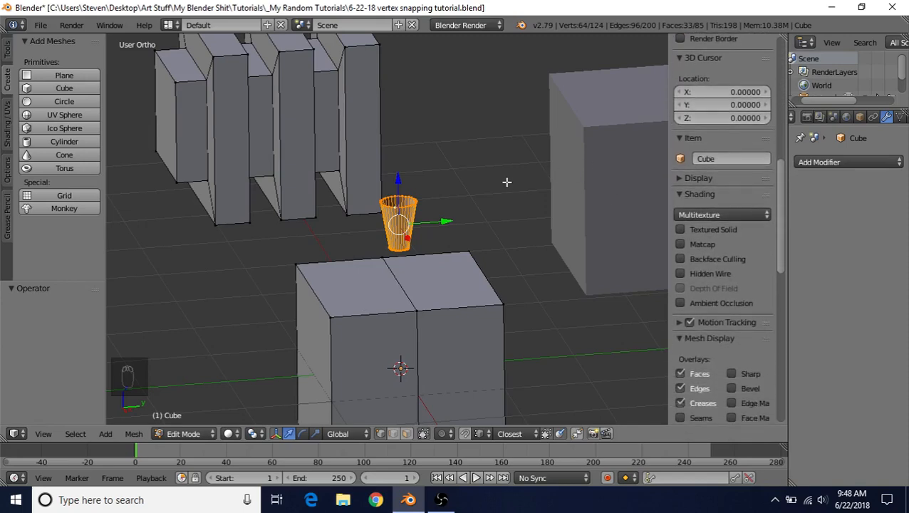
{"action": "key", "text": "n"}
{"action": "key", "text": "n"}
{"action": "key", "text": "n"}
{"action": "key", "text": "n"}
{"action": "key", "text": "n"}
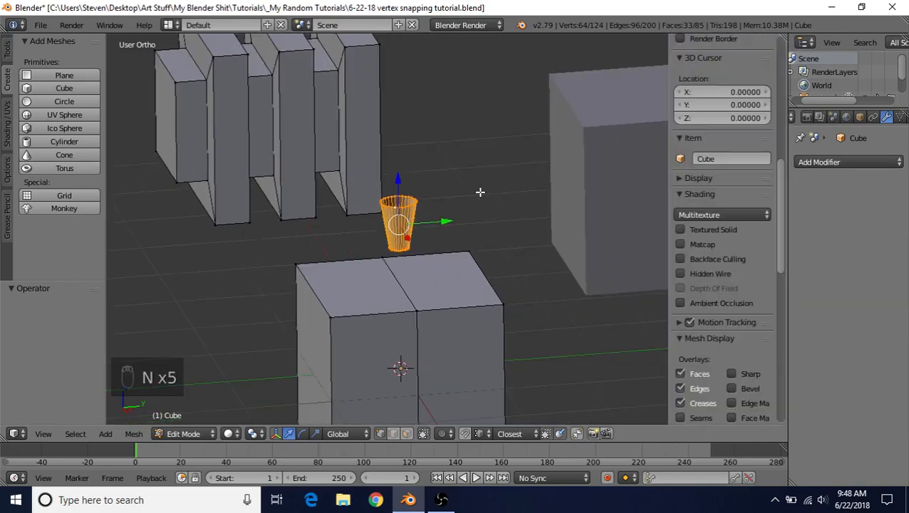
{"action": "left_click_drag", "start_coordinate": [783, 196], "coordinate": [786, 246]}
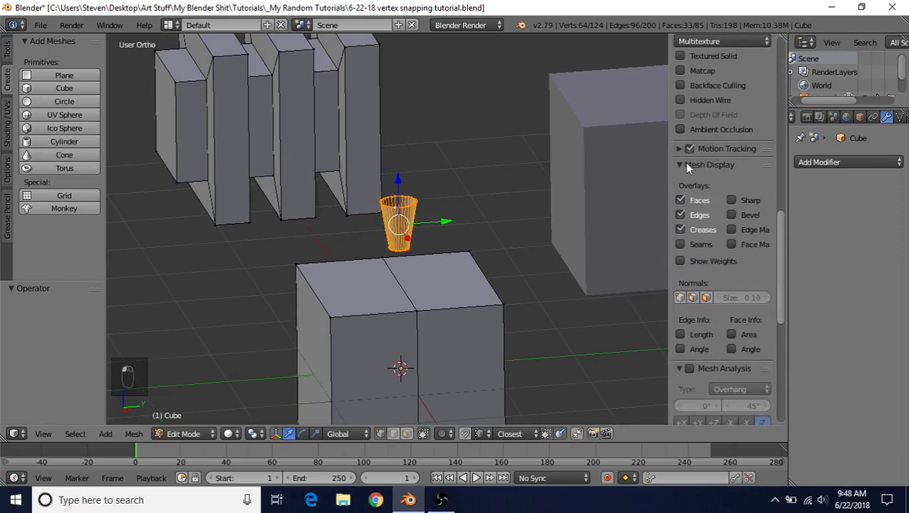
{"action": "left_click", "coordinate": [680, 297]}
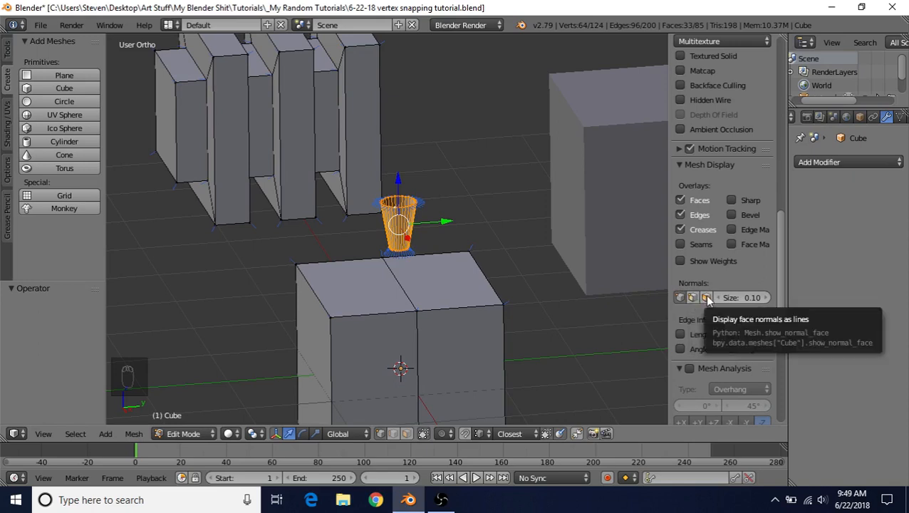
{"action": "left_click", "coordinate": [705, 297]}
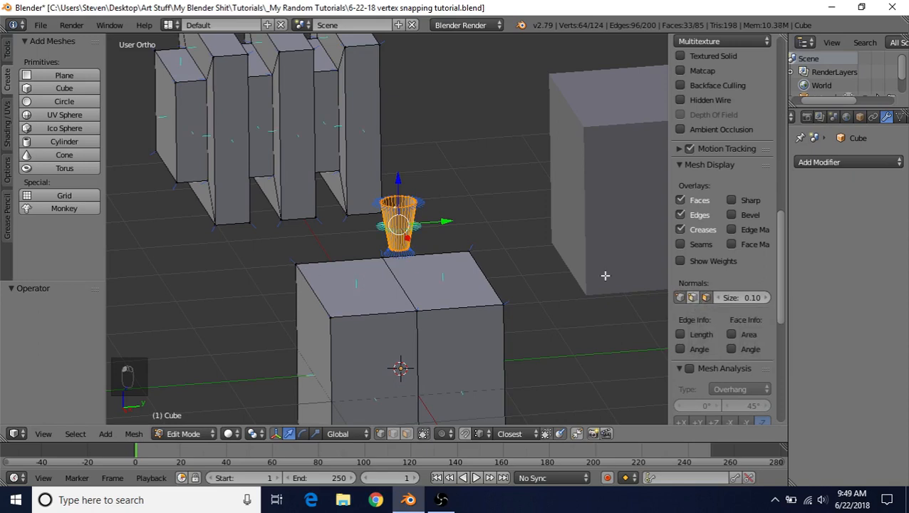
{"action": "left_click", "coordinate": [704, 298]}
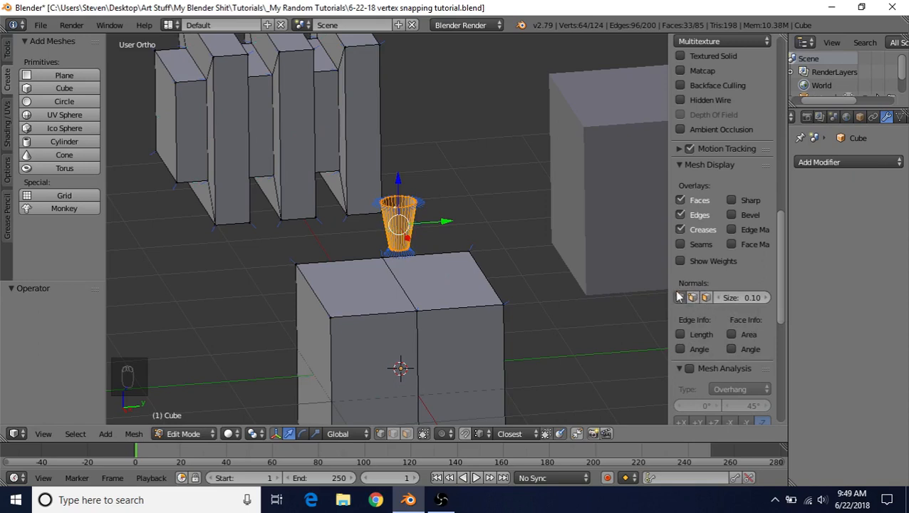
Step: Try to snap the cup, without an axis constraint, to the cube's back corner vertex with rotation alignment on
{"action": "middle_click_drag", "start_coordinate": [412, 263], "coordinate": [463, 232], "text": "shift"}
{"action": "scroll", "coordinate": [460, 237], "scroll_direction": "up", "scroll_amount": 3}
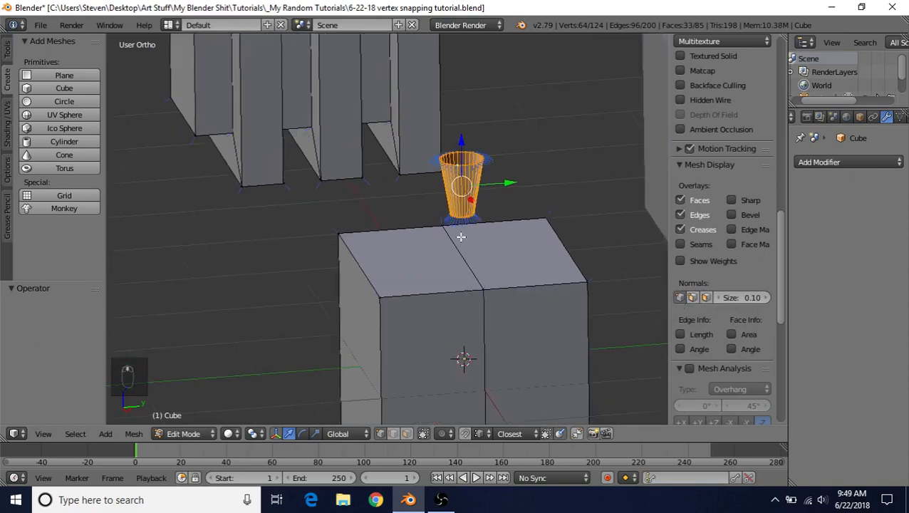
{"action": "middle_click_drag", "start_coordinate": [303, 205], "coordinate": [440, 191]}
{"action": "middle_click_drag", "start_coordinate": [389, 263], "coordinate": [365, 248]}
{"action": "key", "text": "g"}
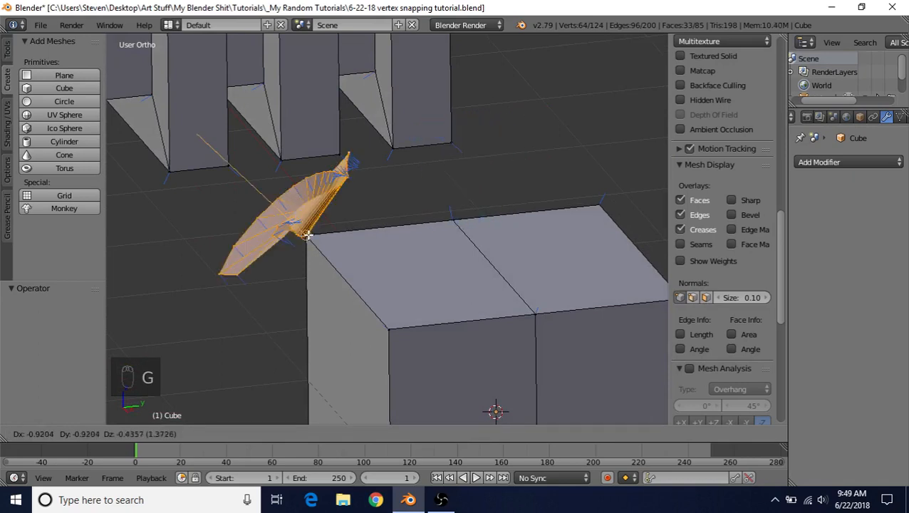
{"action": "right_click", "coordinate": [307, 235]}
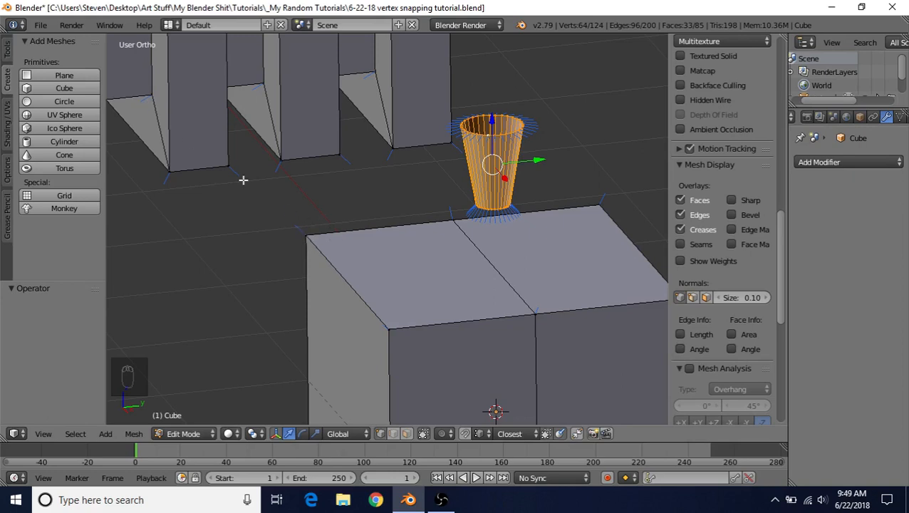
Step: Snap the cup freely to the cube's back corner vertex, inspect its alignment with the vertex normal from several angles, and undo the move
{"action": "key", "text": "g"}
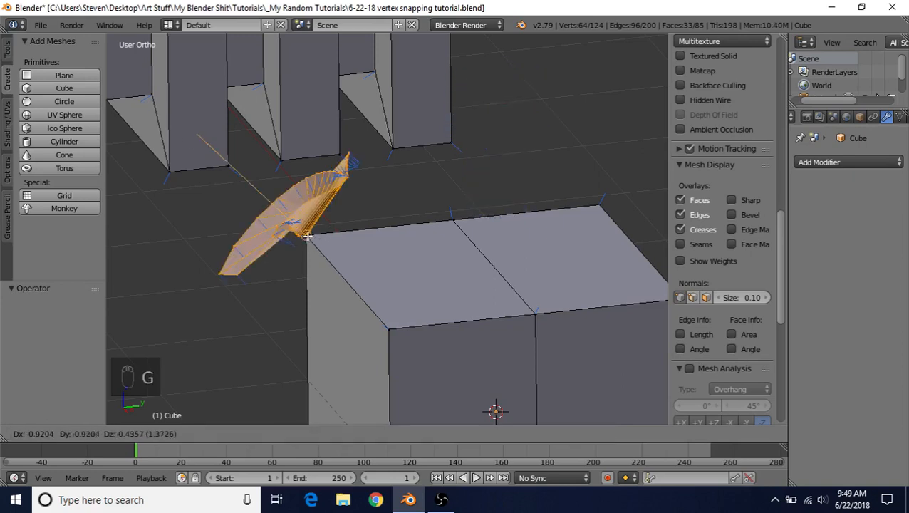
{"action": "left_click", "coordinate": [307, 236]}
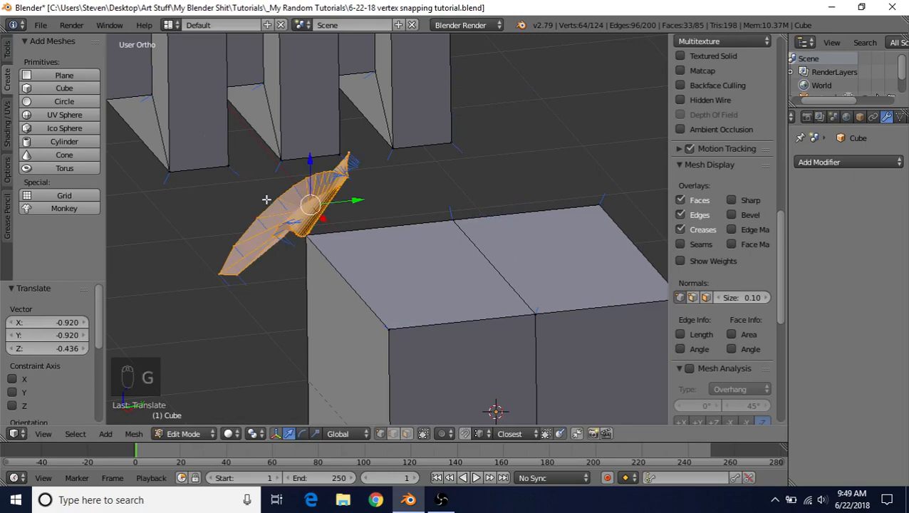
{"action": "middle_click_drag", "start_coordinate": [314, 215], "coordinate": [327, 236]}
{"action": "scroll", "coordinate": [289, 237], "scroll_direction": "up", "scroll_amount": 3}
{"action": "scroll", "coordinate": [328, 235], "scroll_direction": "up", "scroll_amount": 2}
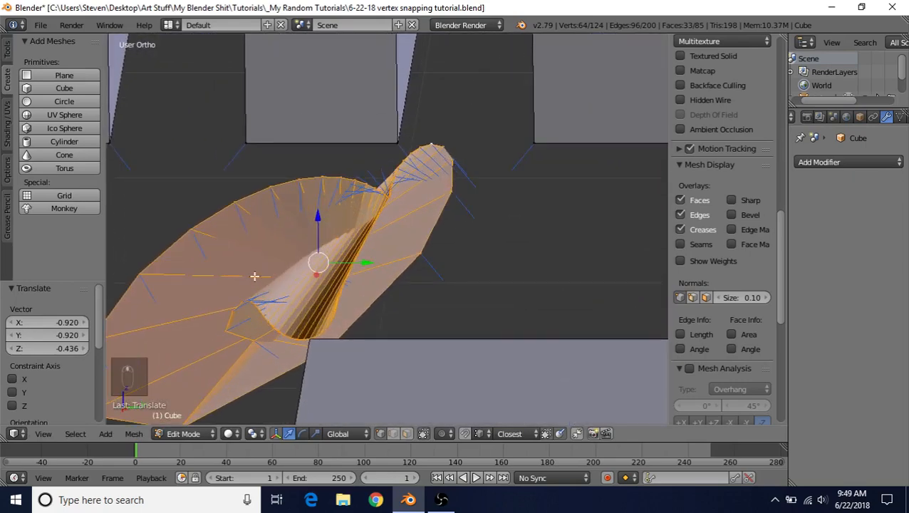
{"action": "scroll", "coordinate": [329, 314], "scroll_direction": "down", "scroll_amount": 2}
{"action": "middle_click_drag", "start_coordinate": [329, 314], "coordinate": [428, 266]}
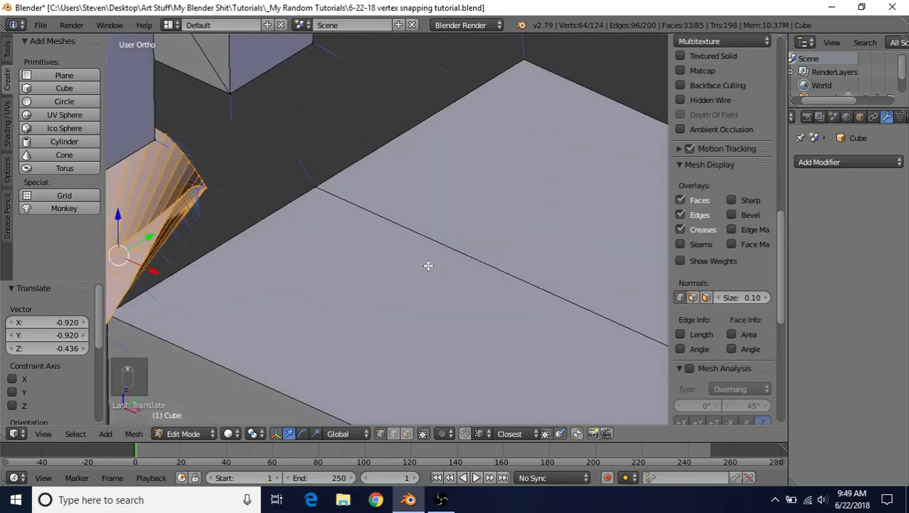
{"action": "scroll", "coordinate": [369, 239], "scroll_direction": "down", "scroll_amount": 3}
{"action": "middle_click_drag", "start_coordinate": [377, 238], "coordinate": [350, 226]}
{"action": "middle_click_drag", "start_coordinate": [426, 251], "coordinate": [400, 243]}
{"action": "key", "text": "ctrl+z"}
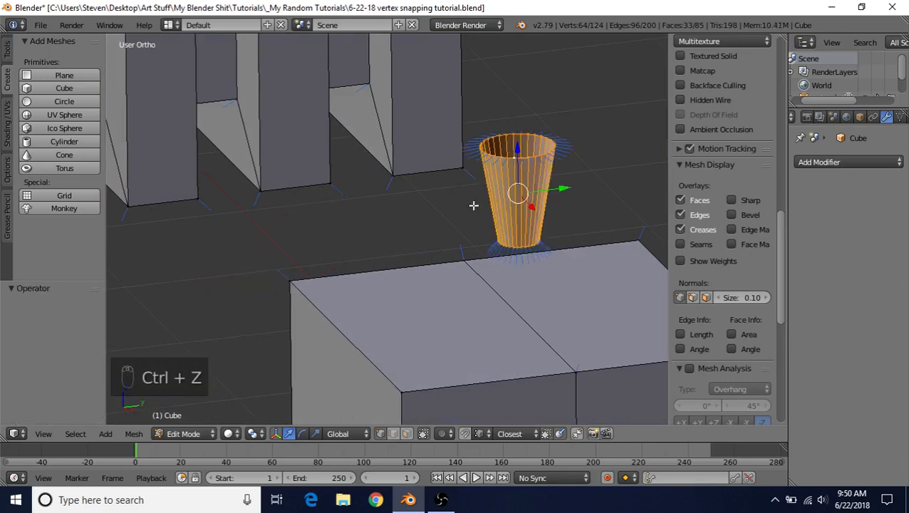
Step: Try to move the cup freely away from the cube towards the row of columns
{"action": "middle_click_drag", "start_coordinate": [508, 234], "coordinate": [418, 162]}
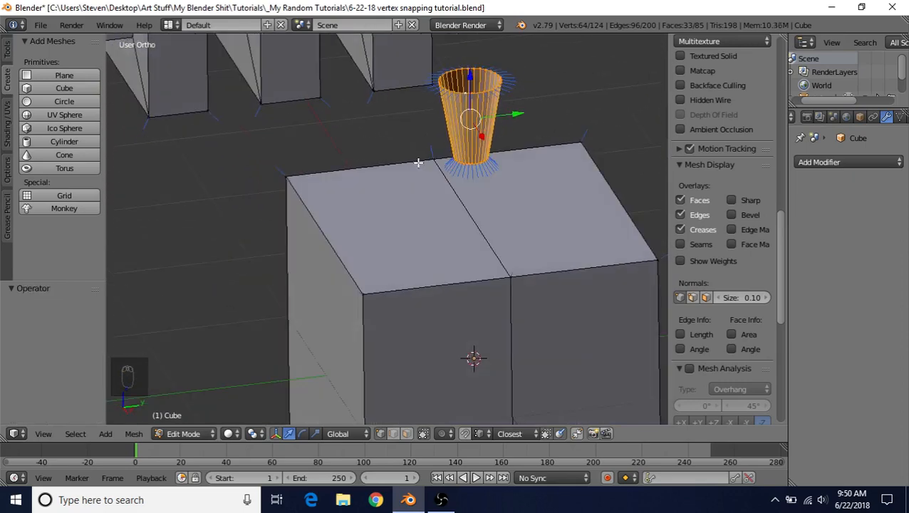
{"action": "key", "text": "g"}
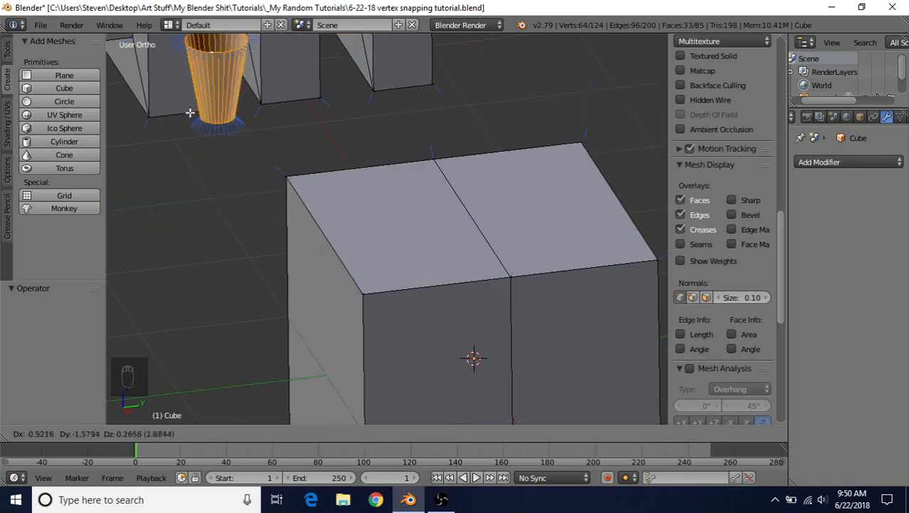
{"action": "right_click", "coordinate": [418, 134]}
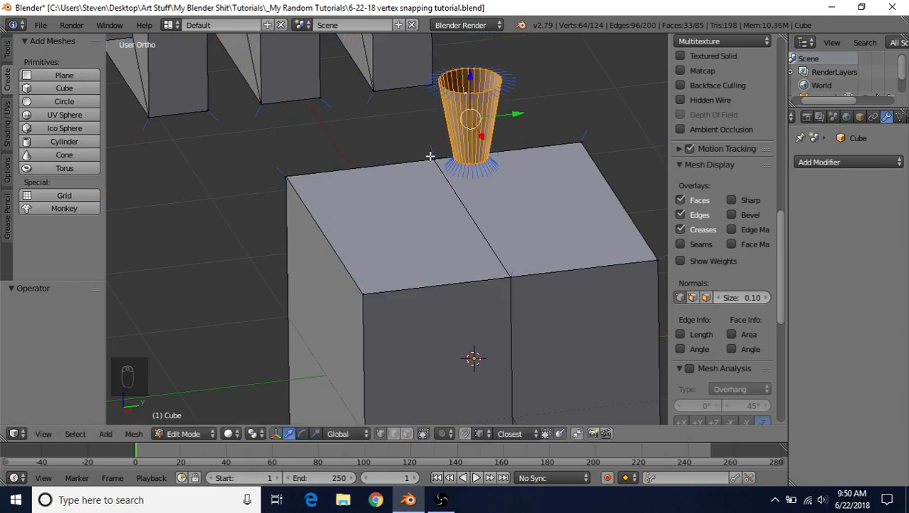
Step: Hide the vertex normals and turn off rotation alignment with the snapping target
{"action": "left_click", "coordinate": [680, 297]}
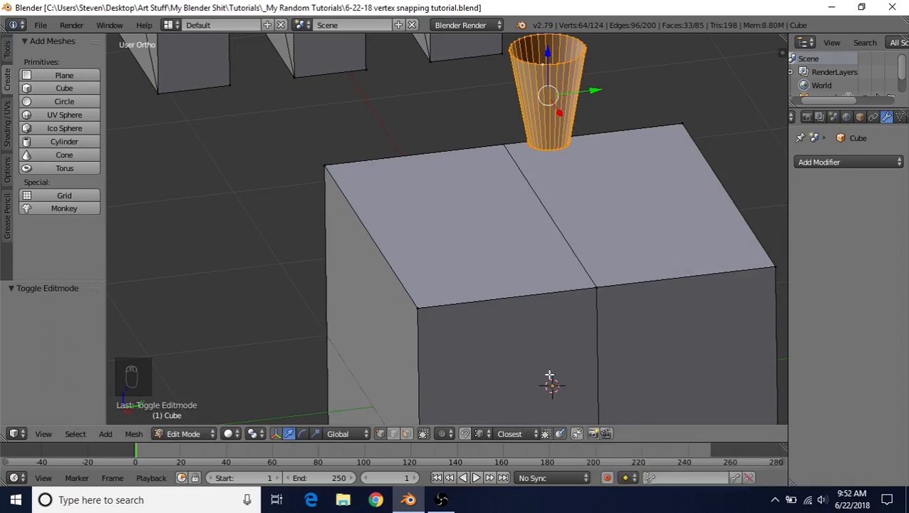
{"action": "left_click", "coordinate": [561, 434]}
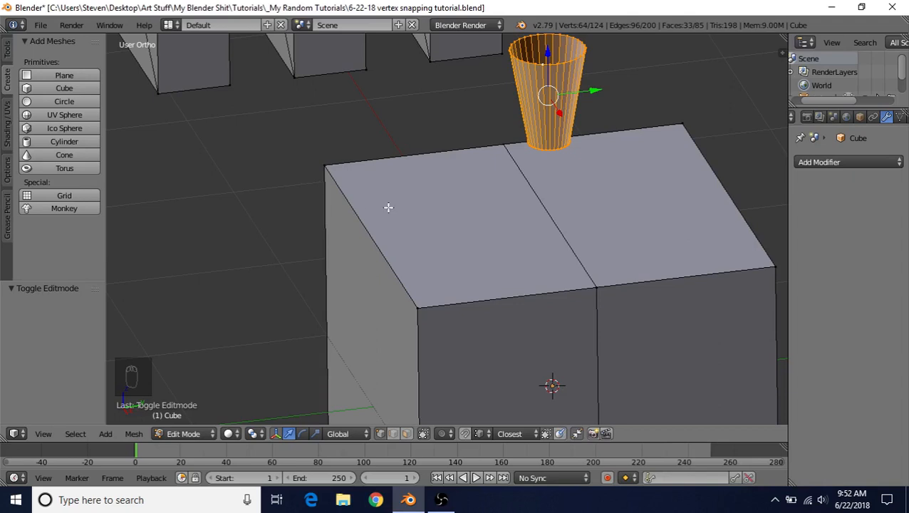
Step: Snap the cup freely to the cube's far left top corner vertex and inspect the contact point up close
{"action": "key", "text": "g"}
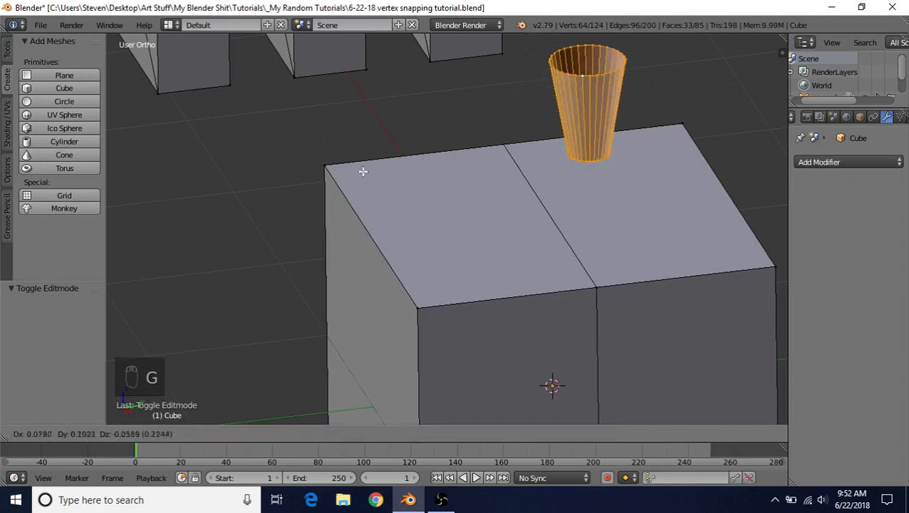
{"action": "key", "text": "ctrl"}
{"action": "left_click", "coordinate": [327, 162]}
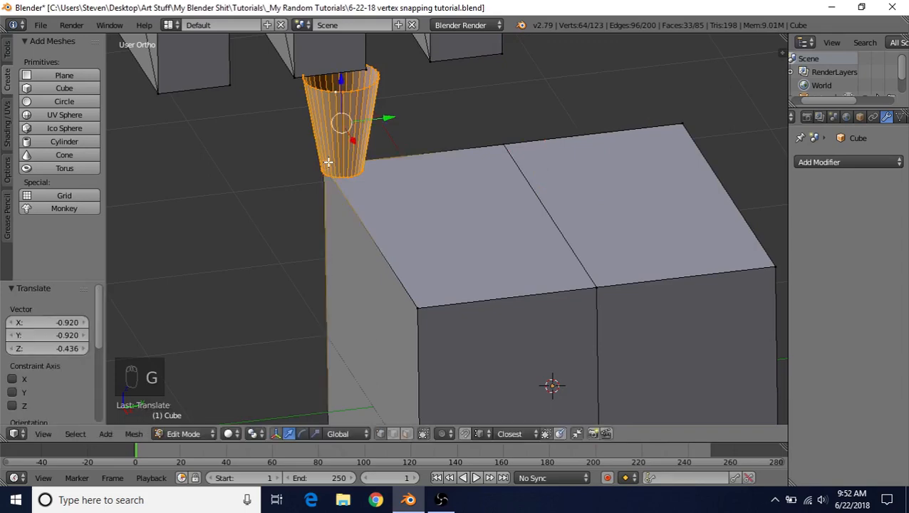
{"action": "middle_click_drag", "start_coordinate": [341, 181], "coordinate": [523, 233]}
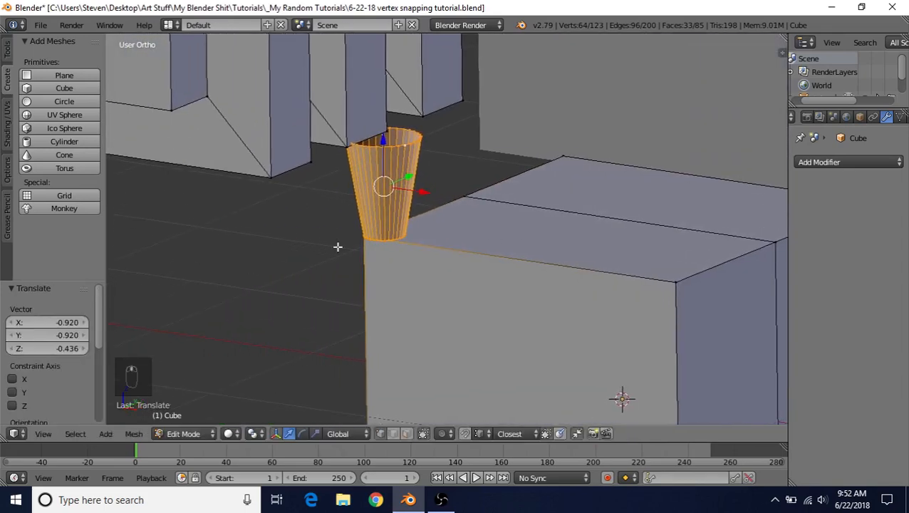
{"action": "scroll", "coordinate": [393, 232], "scroll_direction": "up", "scroll_amount": 3}
{"action": "middle_click_drag", "start_coordinate": [407, 249], "coordinate": [609, 223], "text": "shift"}
{"action": "scroll", "coordinate": [485, 260], "scroll_direction": "up", "scroll_amount": 3}
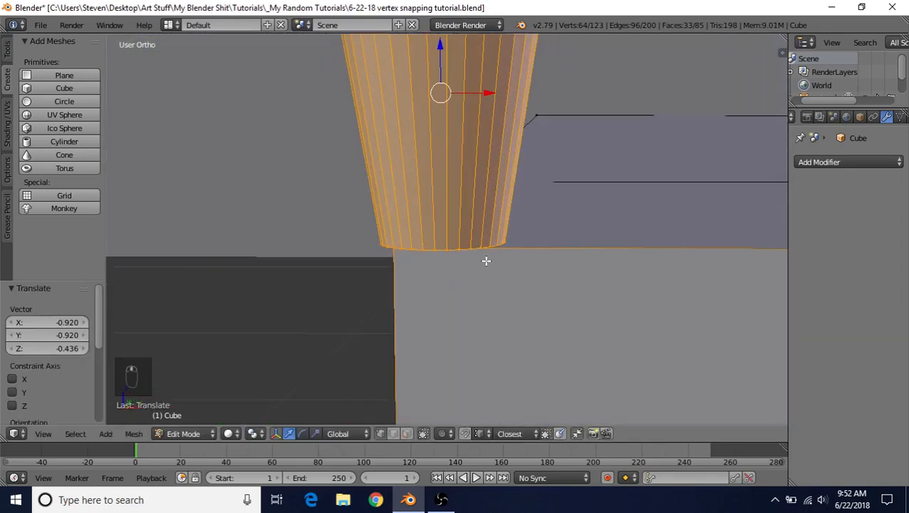
{"action": "middle_click_drag", "start_coordinate": [484, 260], "coordinate": [558, 196], "text": "shift"}
{"action": "scroll", "coordinate": [499, 242], "scroll_direction": "up", "scroll_amount": 2}
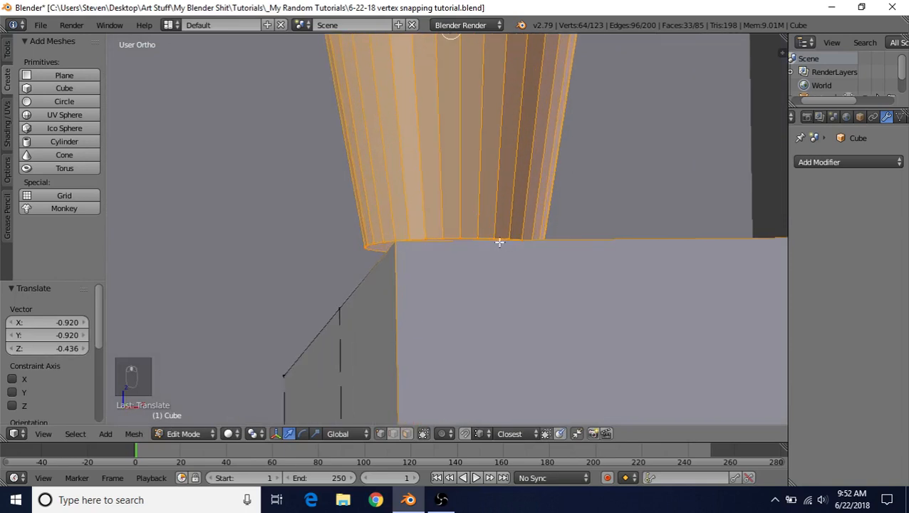
Step: Select the merged vertex shared by the cup and cube, then undo the selection and the cup's move
{"action": "right_click", "coordinate": [396, 237]}
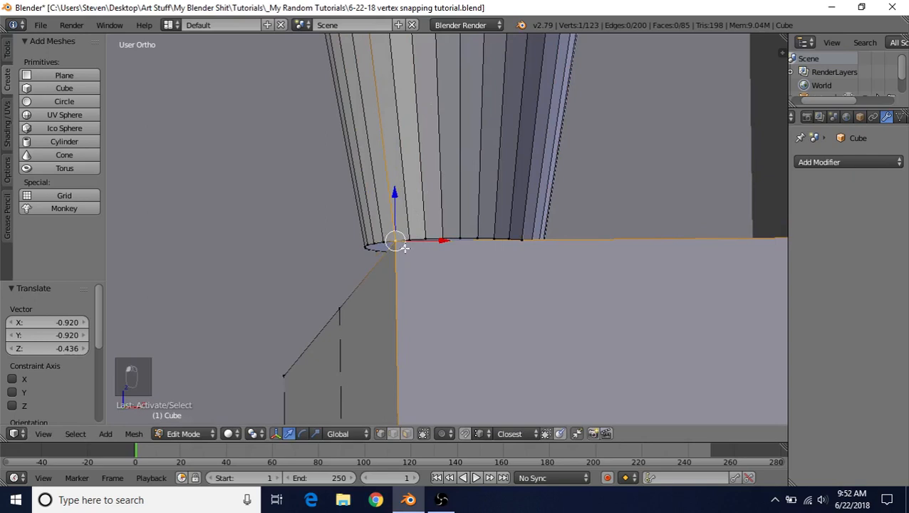
{"action": "middle_click_drag", "start_coordinate": [395, 240], "coordinate": [534, 187]}
{"action": "key", "text": "ctrl+z"}
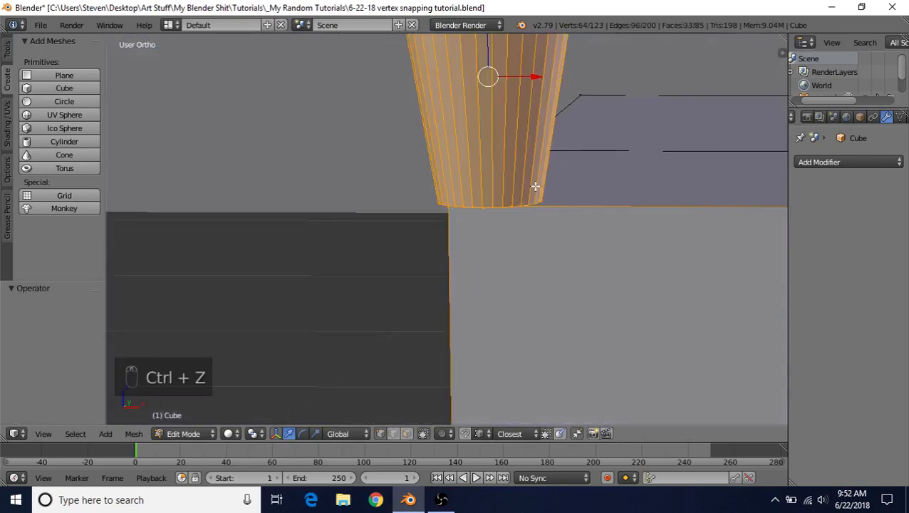
{"action": "key", "text": "ctrl+z"}
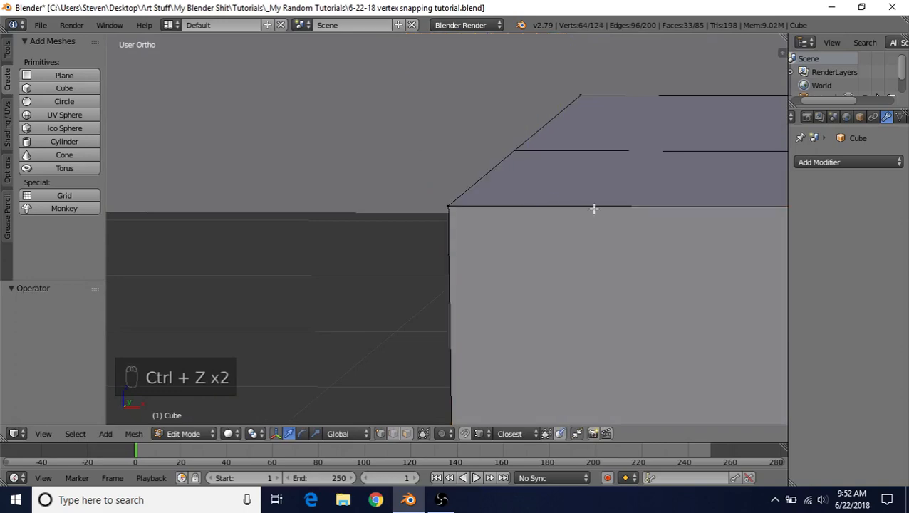
Step: Duplicate the linked end section of the column row and move the copy -1.439 along Y, away from the row
{"action": "scroll", "coordinate": [594, 208], "scroll_direction": "down", "scroll_amount": 5}
{"action": "middle_click_drag", "start_coordinate": [594, 208], "coordinate": [500, 286]}
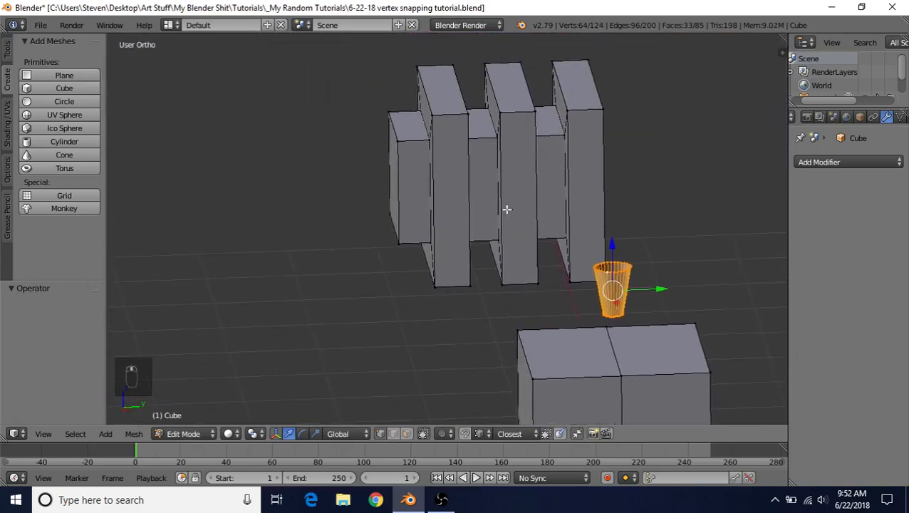
{"action": "middle_click_drag", "start_coordinate": [472, 176], "coordinate": [517, 192], "text": "shift"}
{"action": "scroll", "coordinate": [498, 187], "scroll_direction": "up", "scroll_amount": 2}
{"action": "right_click", "coordinate": [443, 127]}
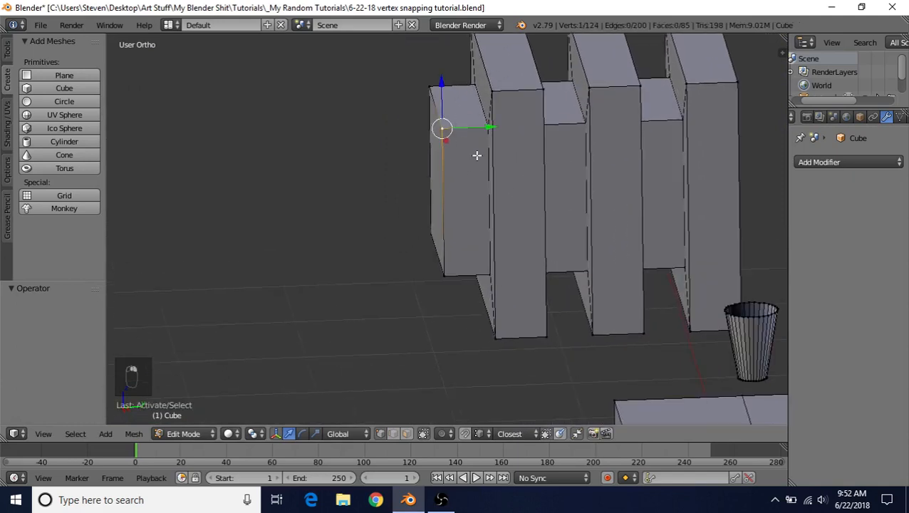
{"action": "scroll", "coordinate": [484, 161], "scroll_direction": "down", "scroll_amount": 3}
{"action": "middle_click_drag", "start_coordinate": [509, 151], "coordinate": [509, 161]}
{"action": "scroll", "coordinate": [509, 160], "scroll_direction": "up", "scroll_amount": 1}
{"action": "key", "text": "ctrl+l"}
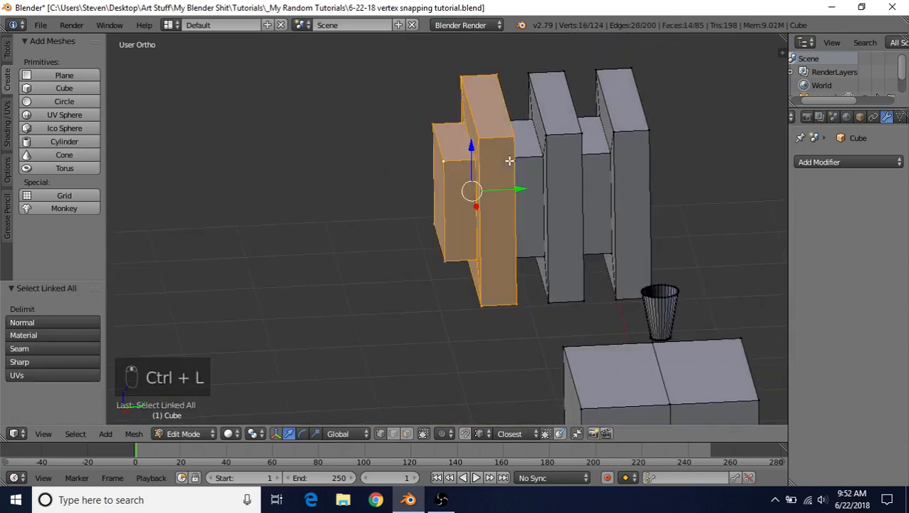
{"action": "key", "text": "shift+d"}
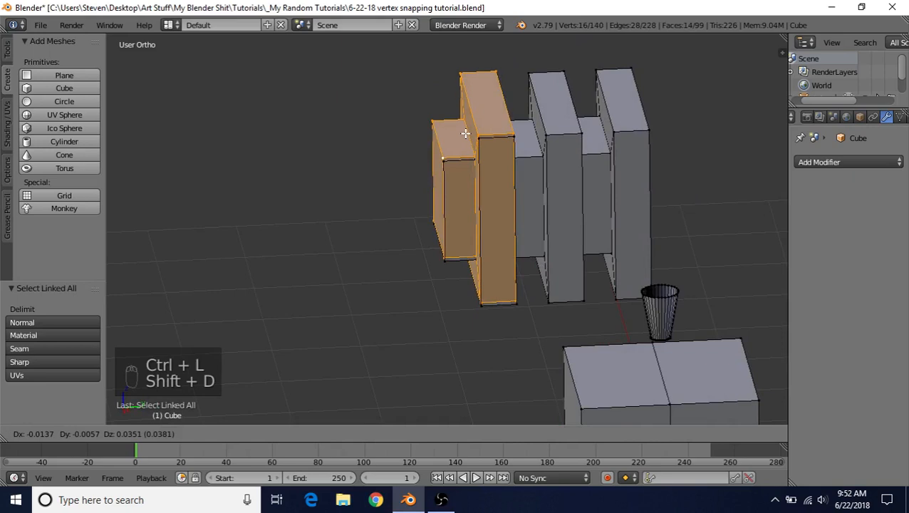
{"action": "right_click", "coordinate": [465, 135]}
{"action": "left_click_drag", "start_coordinate": [510, 190], "coordinate": [389, 192]}
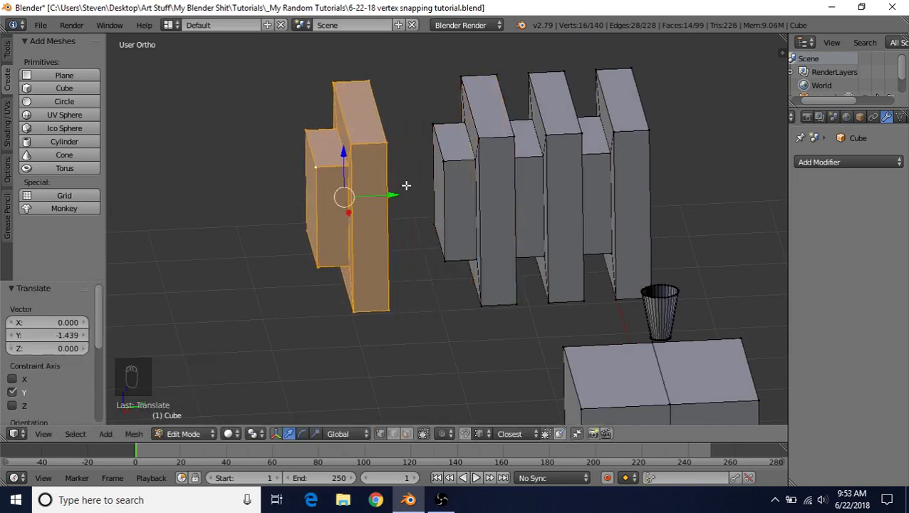
Step: Mirror the duplicated section by scaling it -1 along Y and recalculate its normals to be consistent
{"action": "key", "text": "s"}
{"action": "key", "text": "y"}
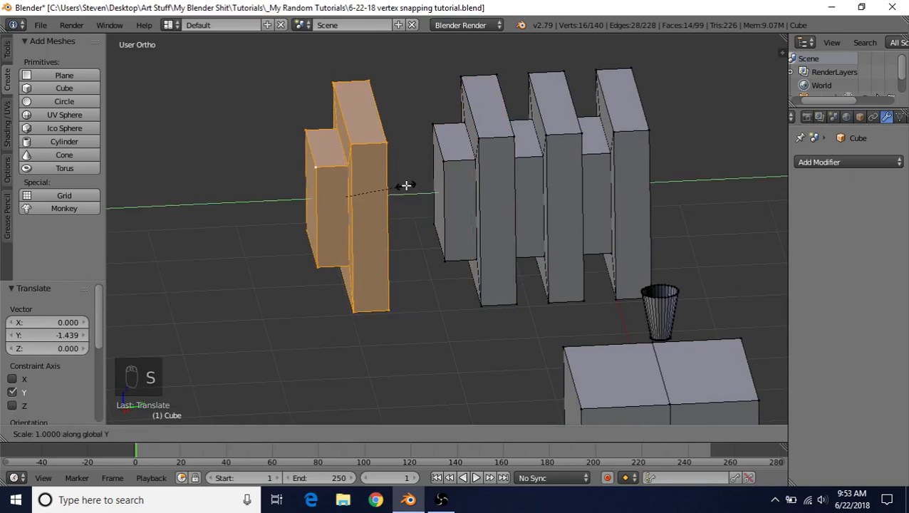
{"action": "key", "text": "minus"}
{"action": "key", "text": "1"}
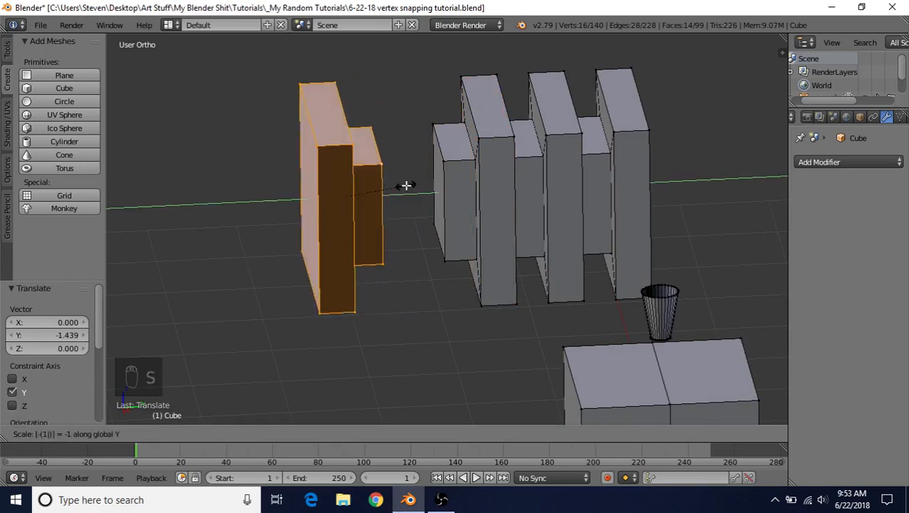
{"action": "left_click", "coordinate": [405, 185]}
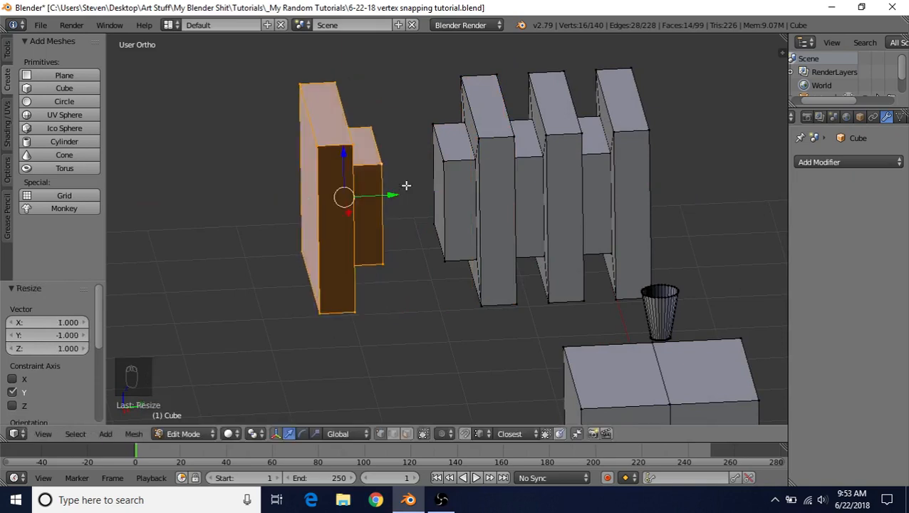
{"action": "key", "text": "ctrl+n"}
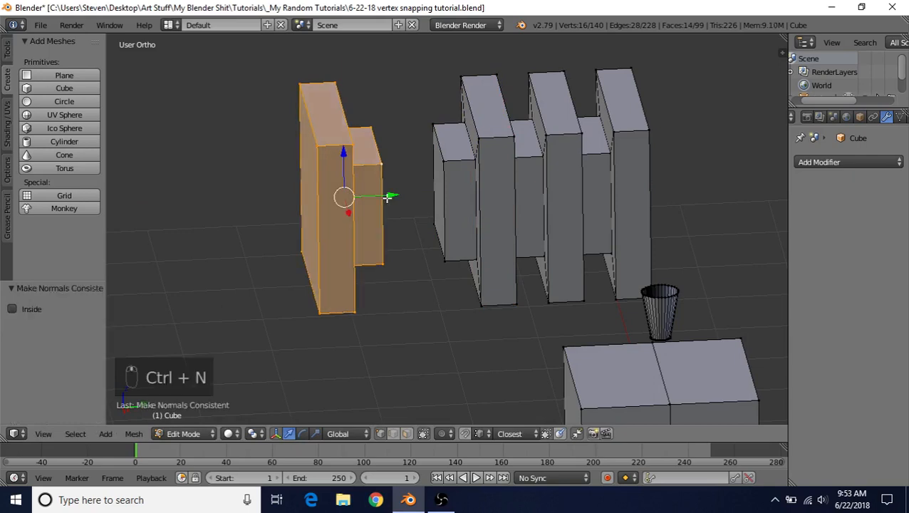
Step: Snap the mirrored section 0.698 along Y so its short end meets the end vertex of the column row
{"action": "middle_click_drag", "start_coordinate": [388, 197], "coordinate": [393, 195]}
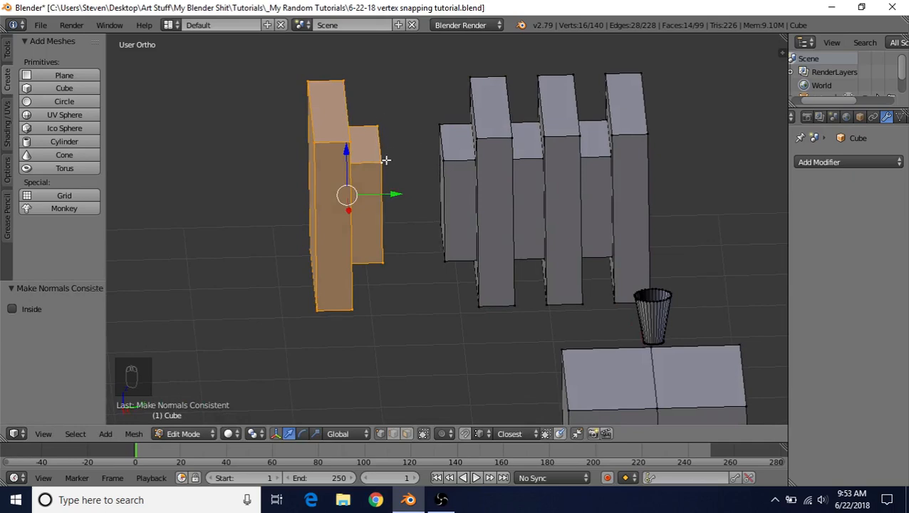
{"action": "middle_click_drag", "start_coordinate": [387, 242], "coordinate": [423, 194]}
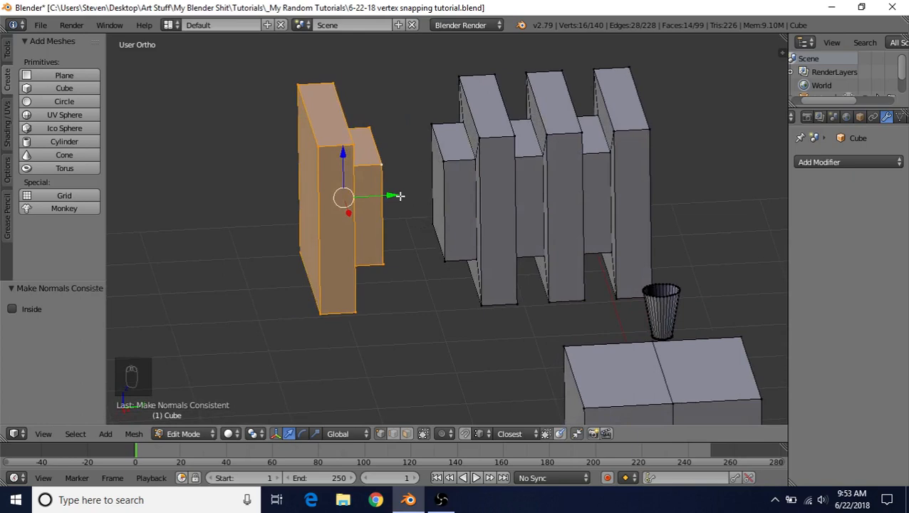
{"action": "middle_click_drag", "start_coordinate": [434, 177], "coordinate": [392, 189]}
{"action": "left_click_drag", "start_coordinate": [393, 195], "coordinate": [430, 128]}
{"action": "middle_click_drag", "start_coordinate": [416, 223], "coordinate": [430, 211]}
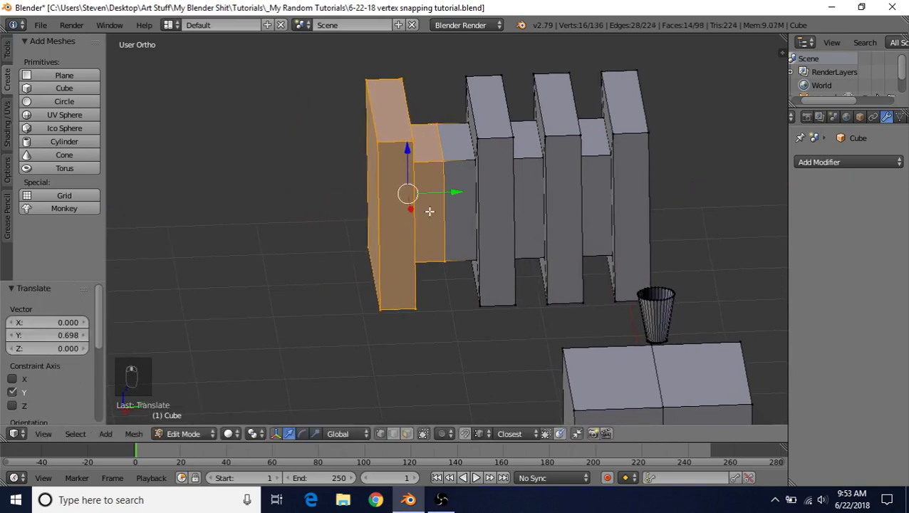
Step: Select the four vertices of the seam joining the two sections and try moving them up along Z
{"action": "right_click", "coordinate": [443, 151]}
{"action": "key", "text": "z"}
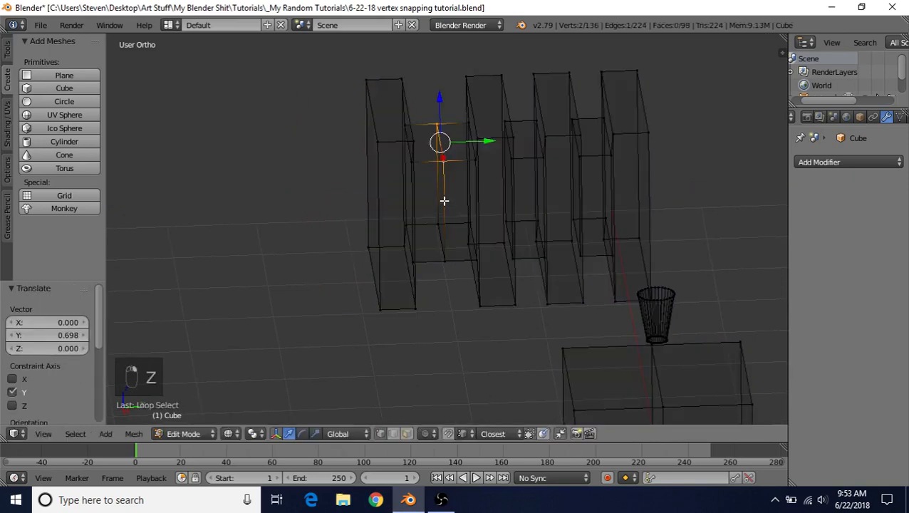
{"action": "right_click", "coordinate": [442, 232], "text": "shift"}
{"action": "right_click", "coordinate": [443, 242], "text": "shift"}
{"action": "key", "text": "z"}
{"action": "key", "text": "z"}
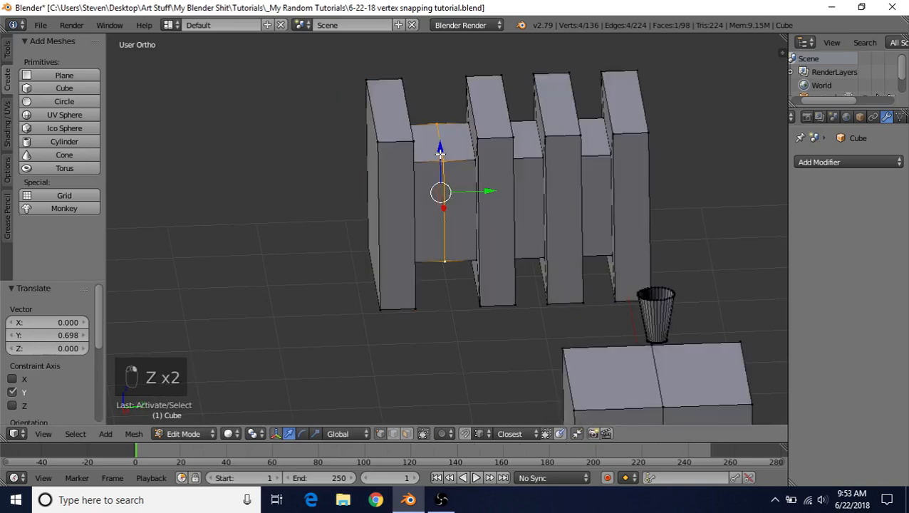
{"action": "left_click_drag", "start_coordinate": [441, 148], "coordinate": [447, 125]}
{"action": "right_click", "coordinate": [446, 125]}
{"action": "key", "text": "z"}
Step: Undo the seam selection and the mirrored section's snap, and snap the section along Y onto the row's end again
{"action": "key", "text": "ctrl+z"}
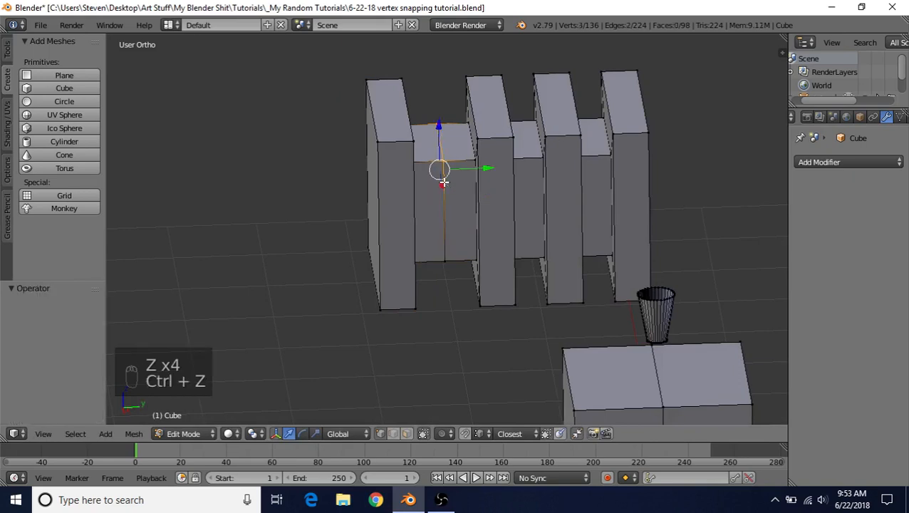
{"action": "key", "text": "ctrl+z"}
{"action": "key", "text": "ctrl+z"}
{"action": "key", "text": "ctrl+z"}
{"action": "key", "text": "ctrl+z"}
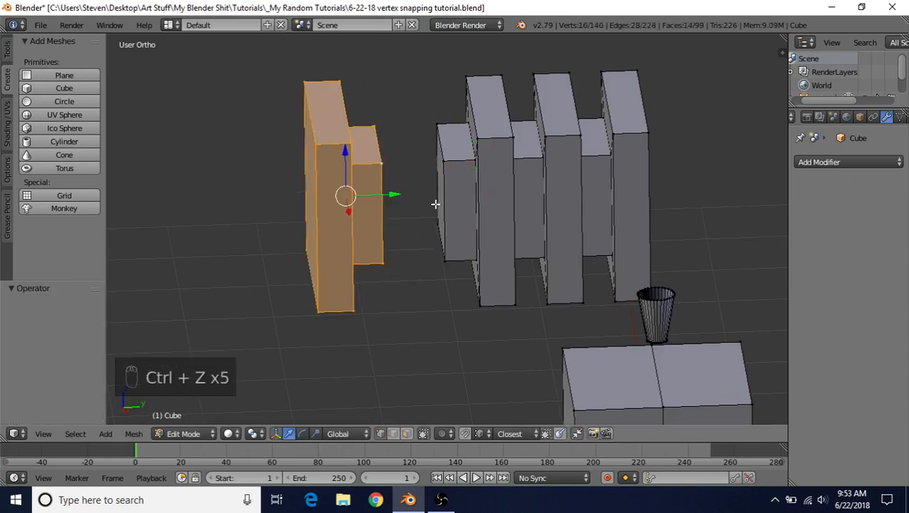
{"action": "middle_click_drag", "start_coordinate": [434, 203], "coordinate": [432, 213]}
{"action": "left_click_drag", "start_coordinate": [400, 192], "coordinate": [437, 121]}
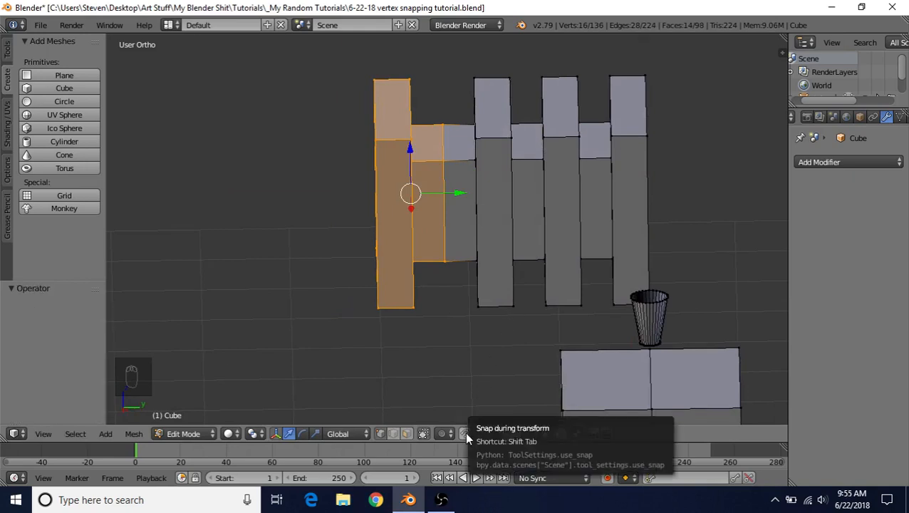
Step: Turn on snapping during transform and undo the mirrored section's last snapped move
{"action": "left_click", "coordinate": [464, 432]}
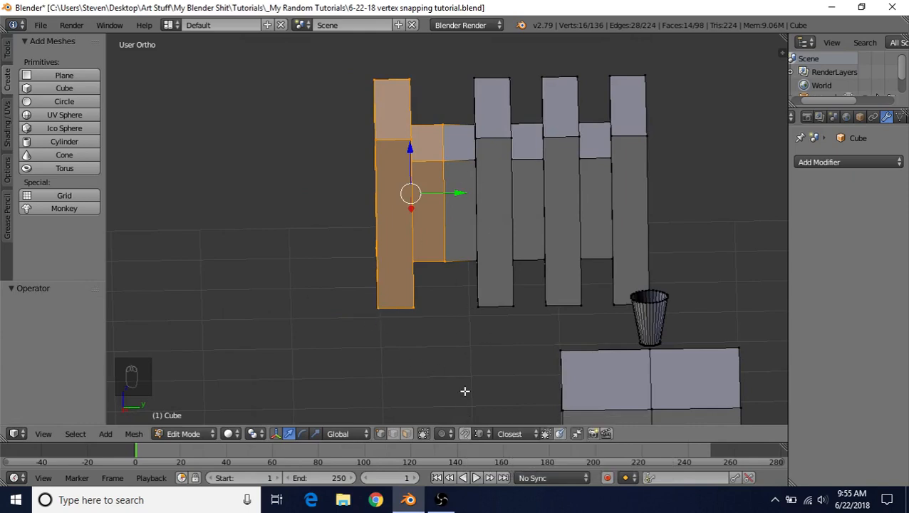
{"action": "left_click", "coordinate": [464, 433]}
{"action": "key", "text": "ctrl+z"}
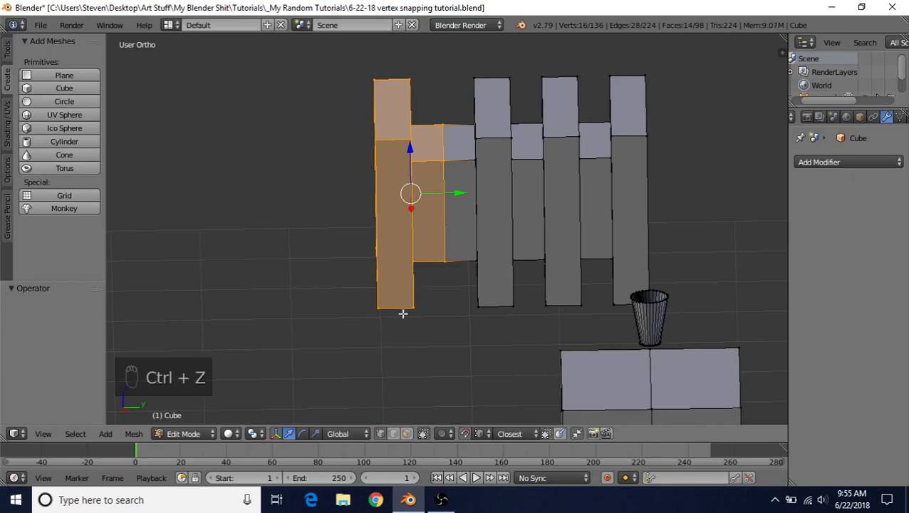
{"action": "key", "text": "ctrl+z"}
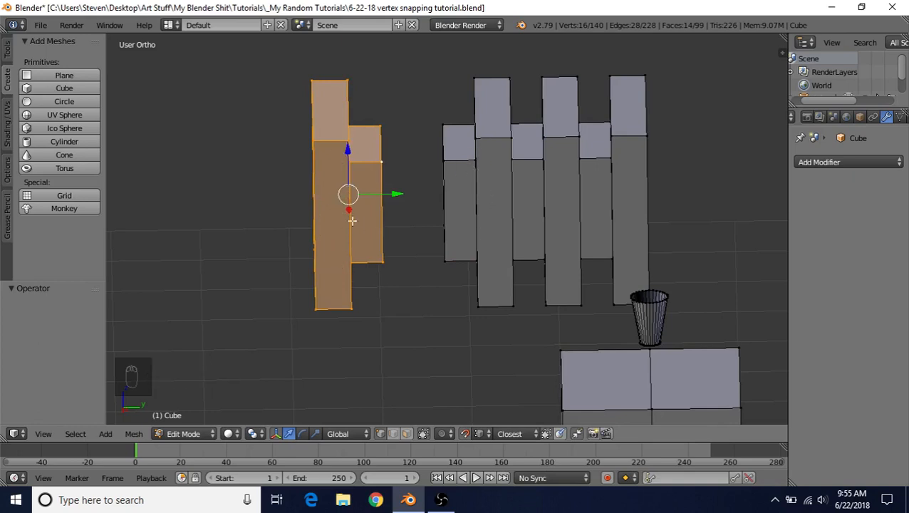
Step: Try sliding the mirrored section along Y onto the row's end vertex with snapping during transform enabled
{"action": "left_click_drag", "start_coordinate": [396, 193], "coordinate": [396, 172]}
{"action": "left_click_drag", "start_coordinate": [399, 193], "coordinate": [388, 161]}
{"action": "left_click_drag", "start_coordinate": [393, 193], "coordinate": [380, 168]}
{"action": "left_click_drag", "start_coordinate": [387, 195], "coordinate": [452, 165]}
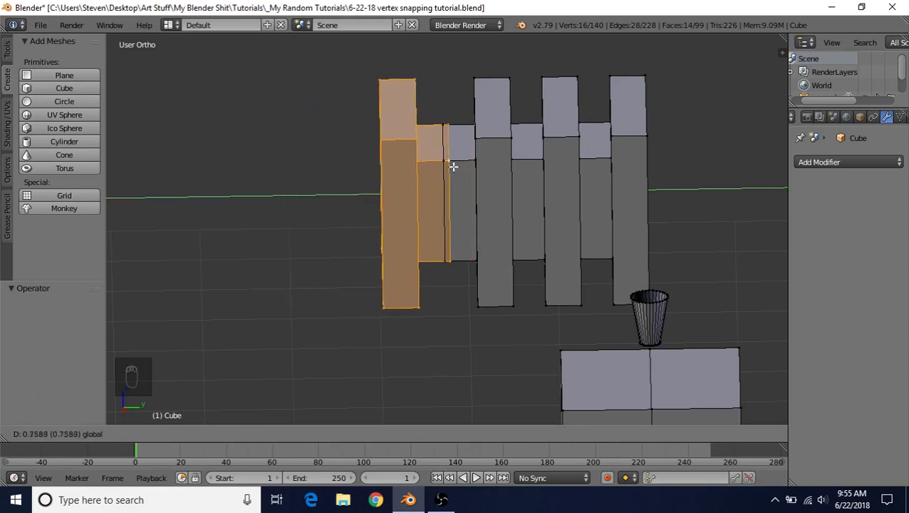
{"action": "right_click", "coordinate": [452, 166]}
{"action": "left_click_drag", "start_coordinate": [385, 195], "coordinate": [443, 158]}
{"action": "right_click", "coordinate": [443, 159]}
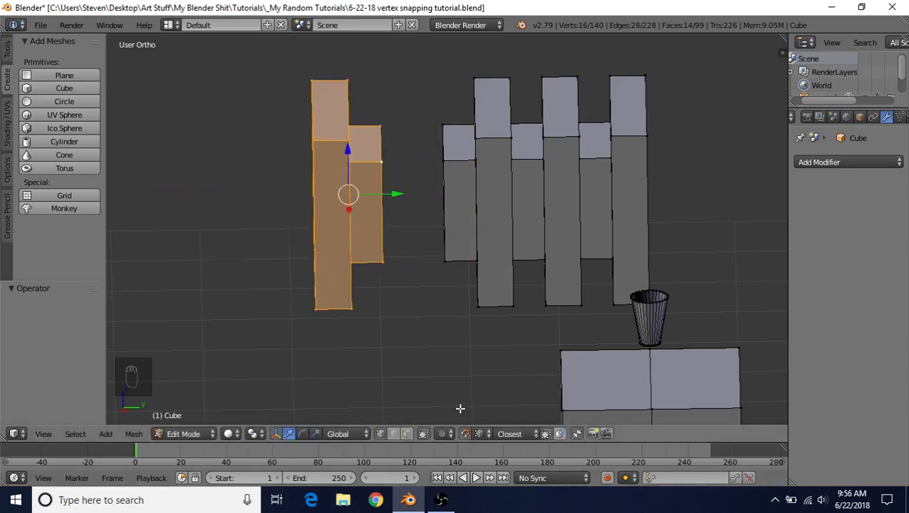
Step: Turn off snapping during transform and try moving the mirrored section slightly along Y without it
{"action": "left_click", "coordinate": [464, 434]}
{"action": "mouse_move", "coordinate": [394, 198]}
{"action": "left_mouse_down"}
{"action": "mouse_move", "coordinate": [442, 161]}
{"action": "mouse_move", "coordinate": [392, 185]}
{"action": "left_mouse_up"}
{"action": "right_click", "coordinate": [392, 185]}
{"action": "middle_click_drag", "start_coordinate": [418, 318], "coordinate": [400, 277], "text": "shift"}
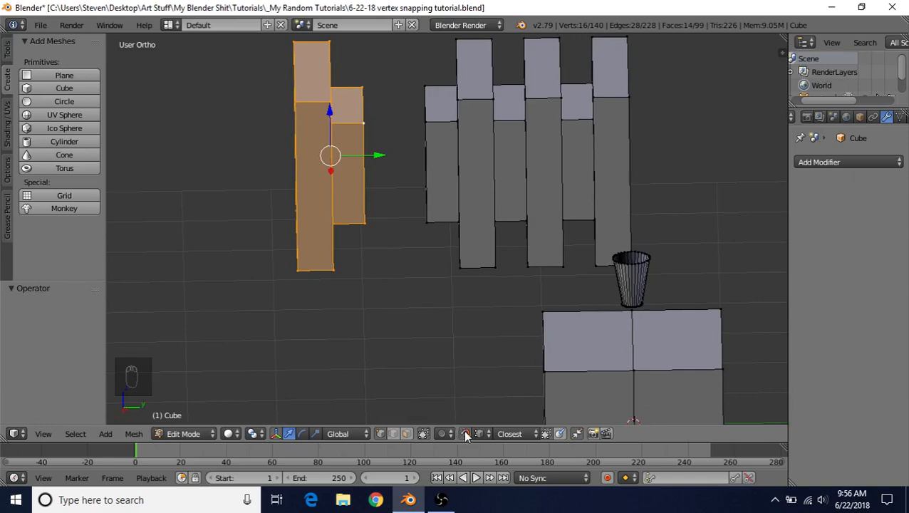
Step: Set the snap element to Vertex with the Closest target, and turn off automatic vertex merging
{"action": "left_click", "coordinate": [488, 433]}
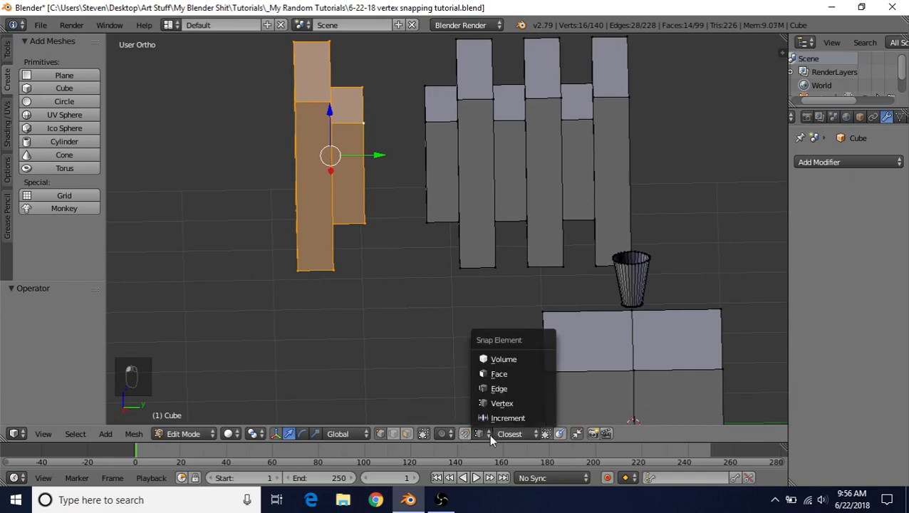
{"action": "left_click", "coordinate": [497, 407]}
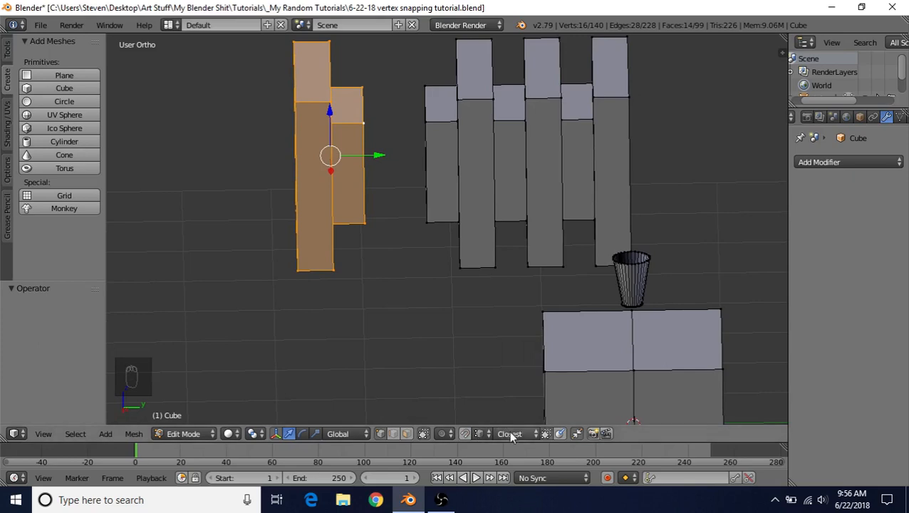
{"action": "left_click", "coordinate": [509, 434]}
{"action": "left_click", "coordinate": [516, 416]}
{"action": "left_click", "coordinate": [577, 434]}
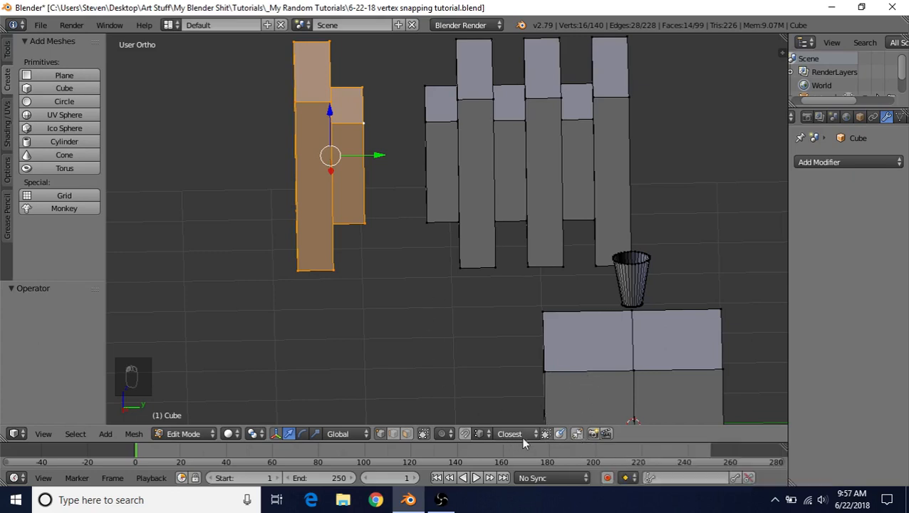